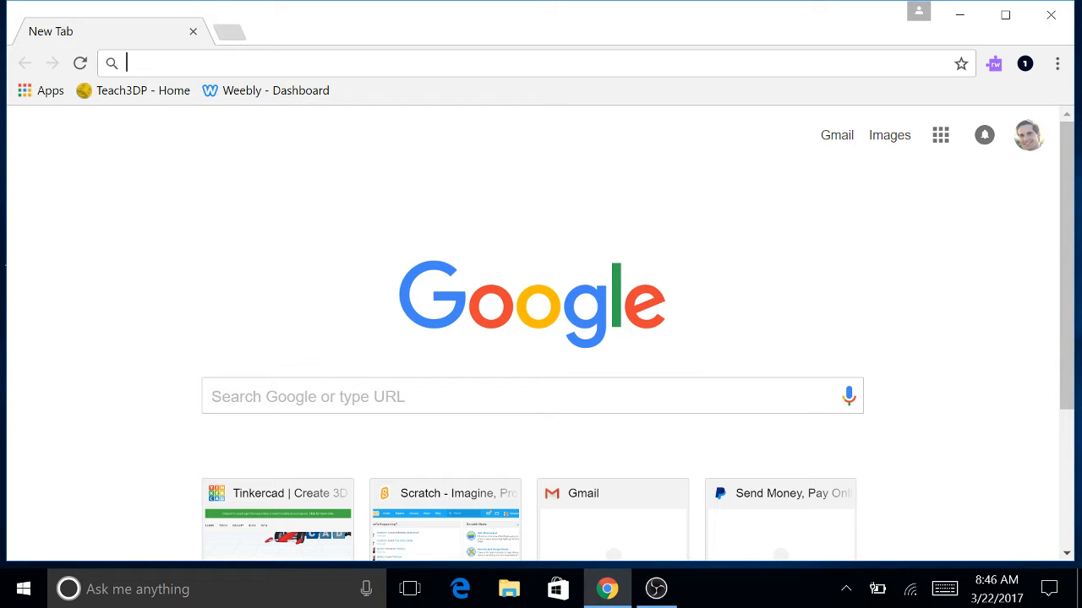
Go to education.weebly.com in Chrome by accepting the address-bar suggestion for 'educ'.
text(educ)
key(Right)
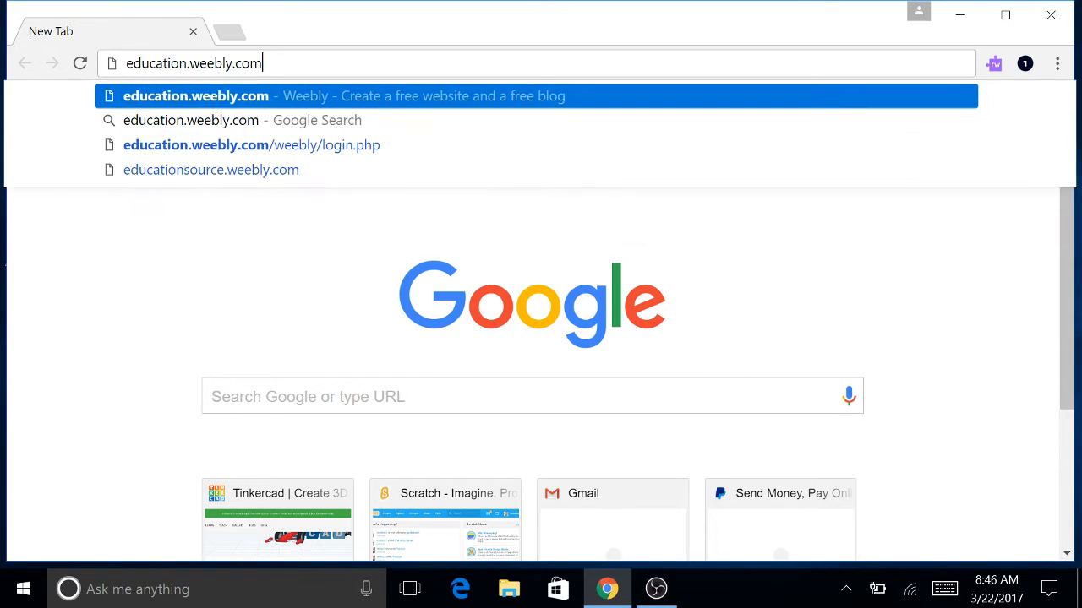
key(Return)
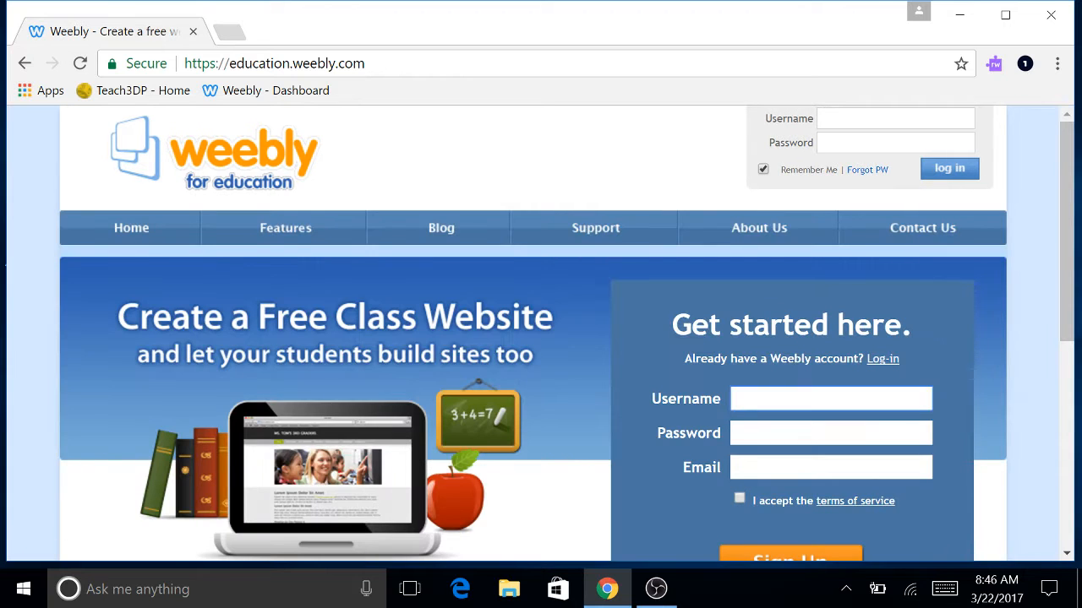
Log in to the teacher account with the saved username and the account password.
click(896, 119)
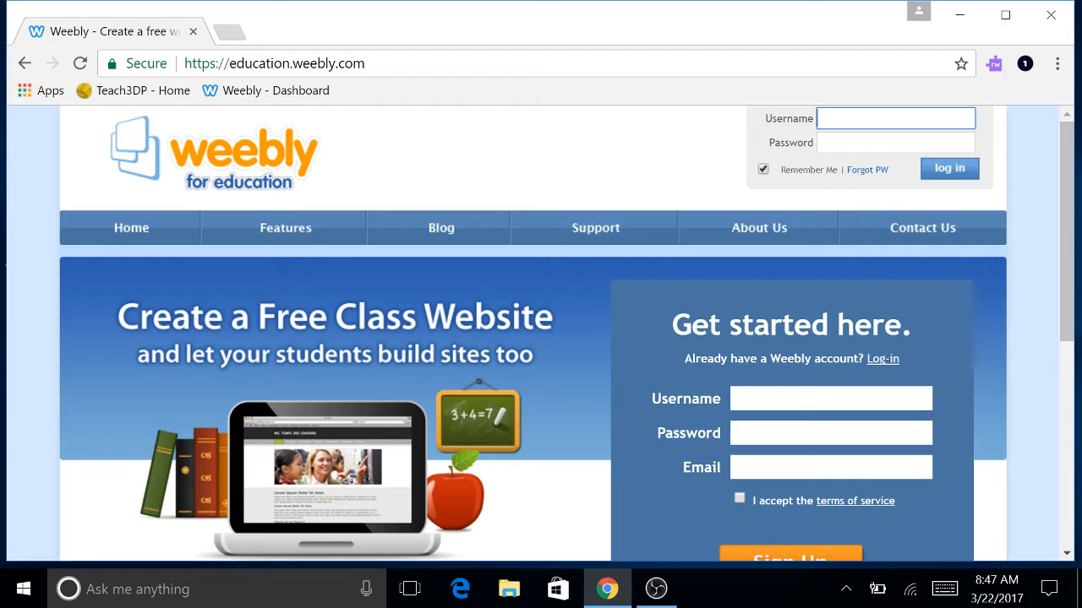
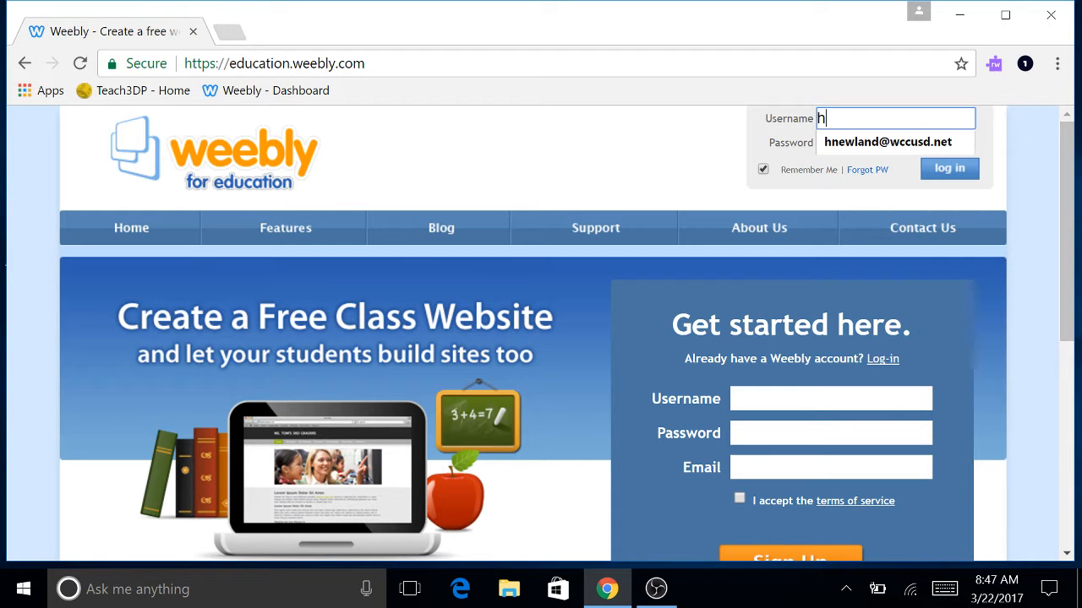
click(875, 144)
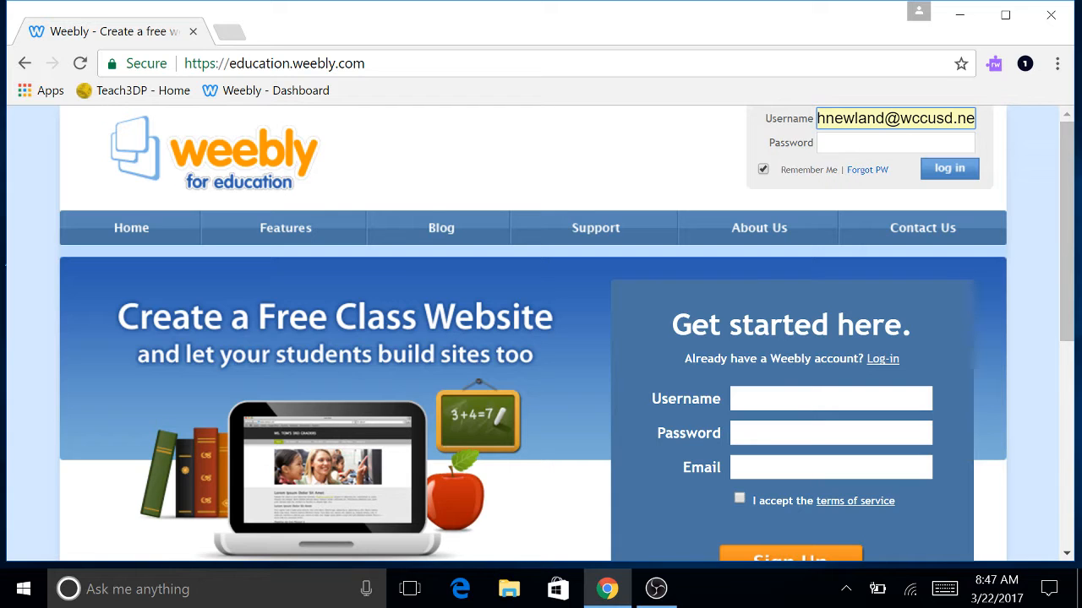
click(886, 143)
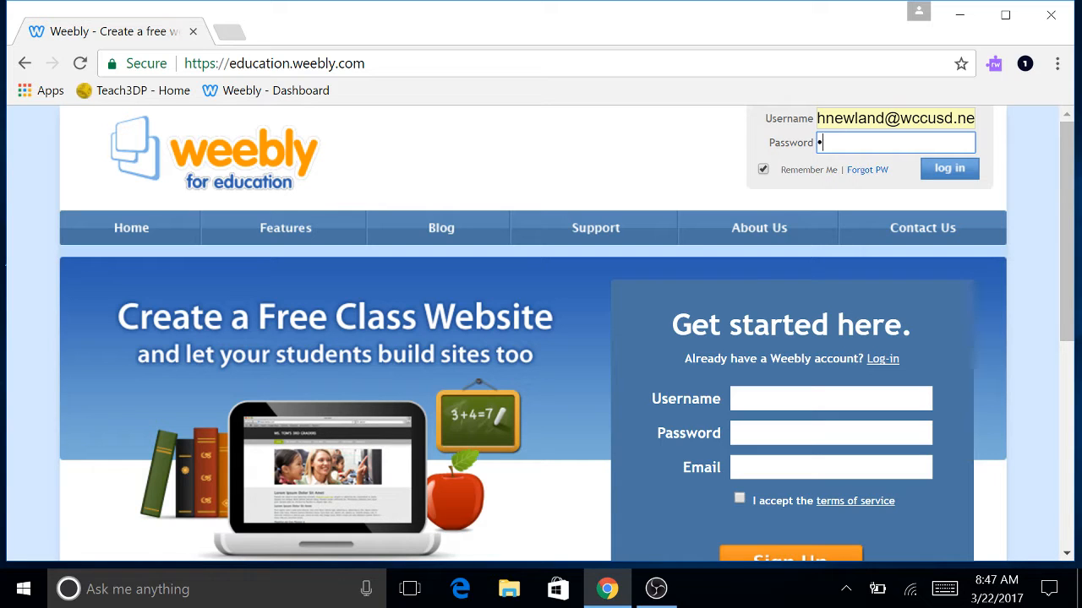
key(Return)
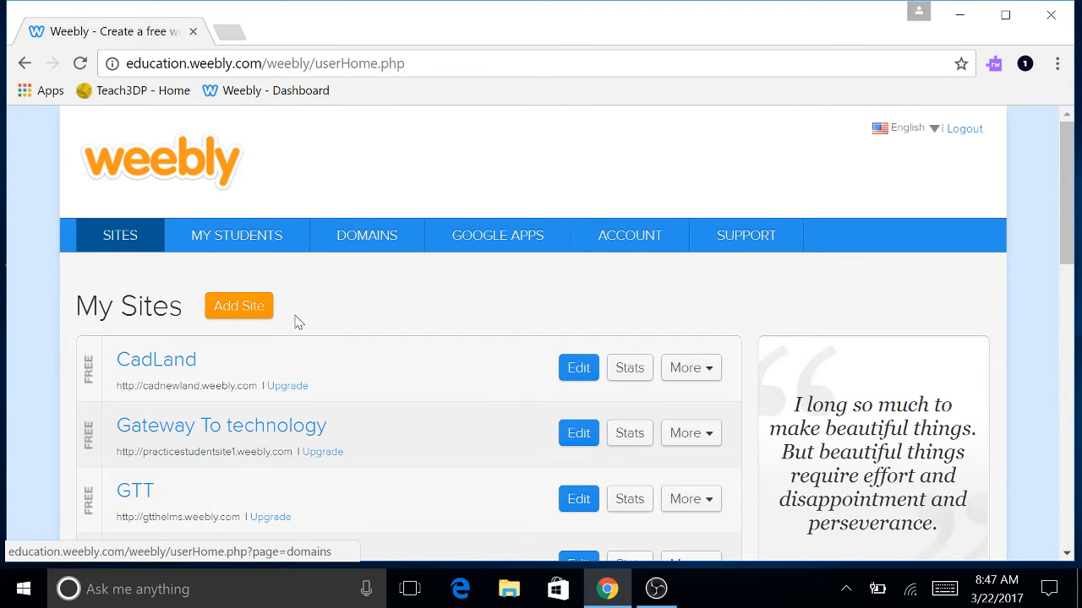
Scroll to the bottom of My Sites and open the last 'My Site' for editing.
scroll(294, 323, down, 1)
scroll(295, 323, up, 1)
scroll(294, 323, down, 6)
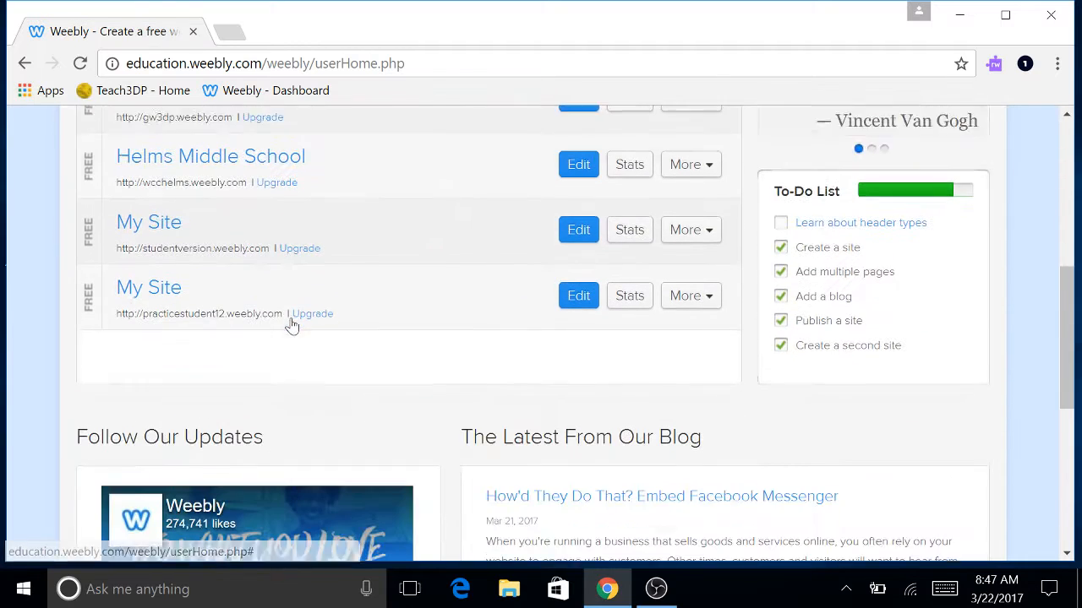
scroll(205, 346, up, 4)
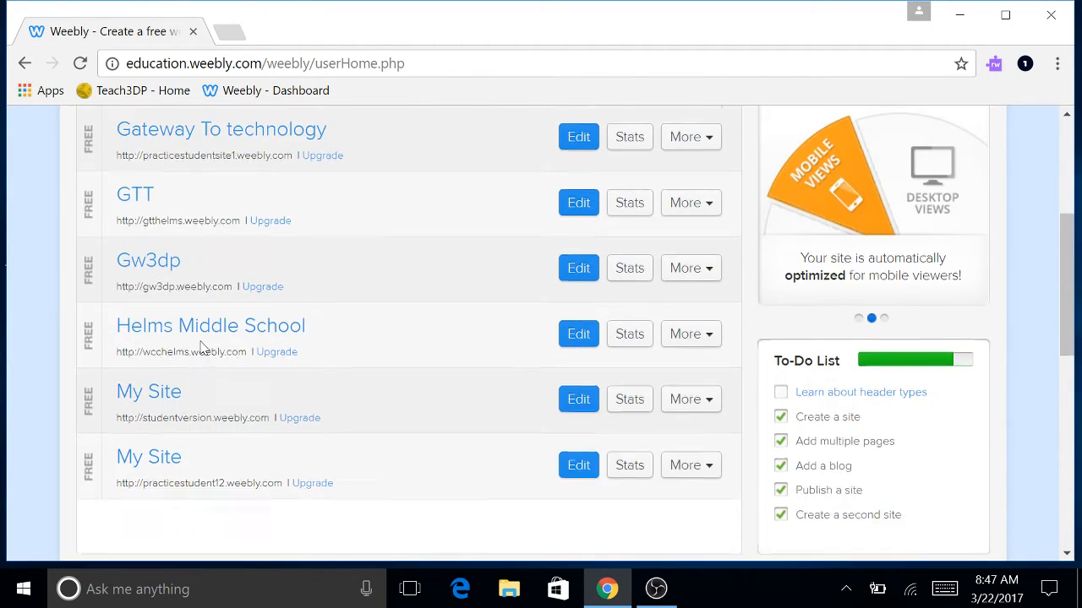
scroll(213, 394, down, 2)
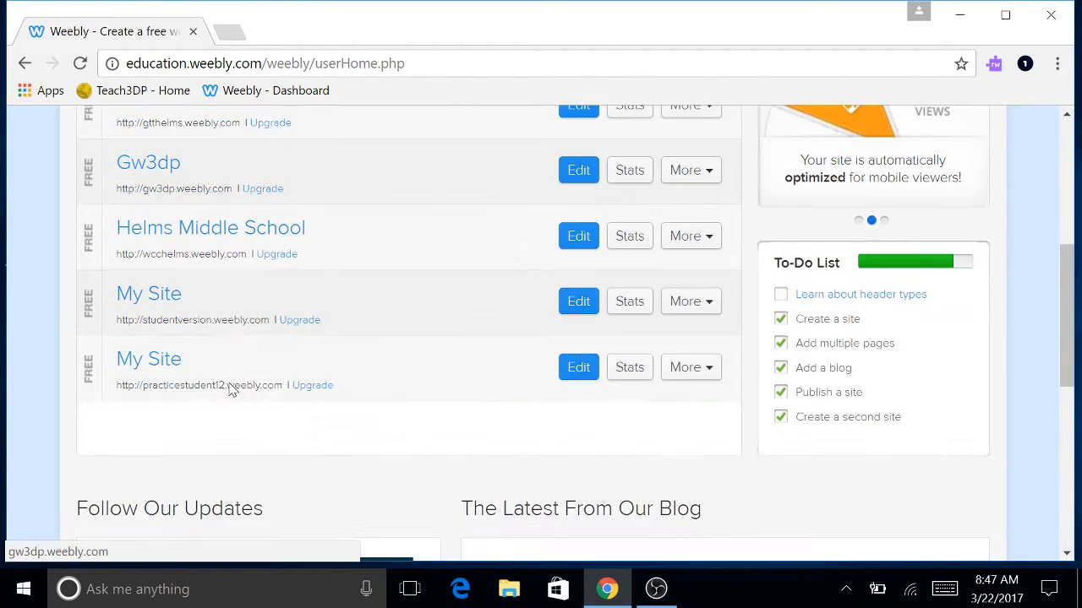
click(583, 369)
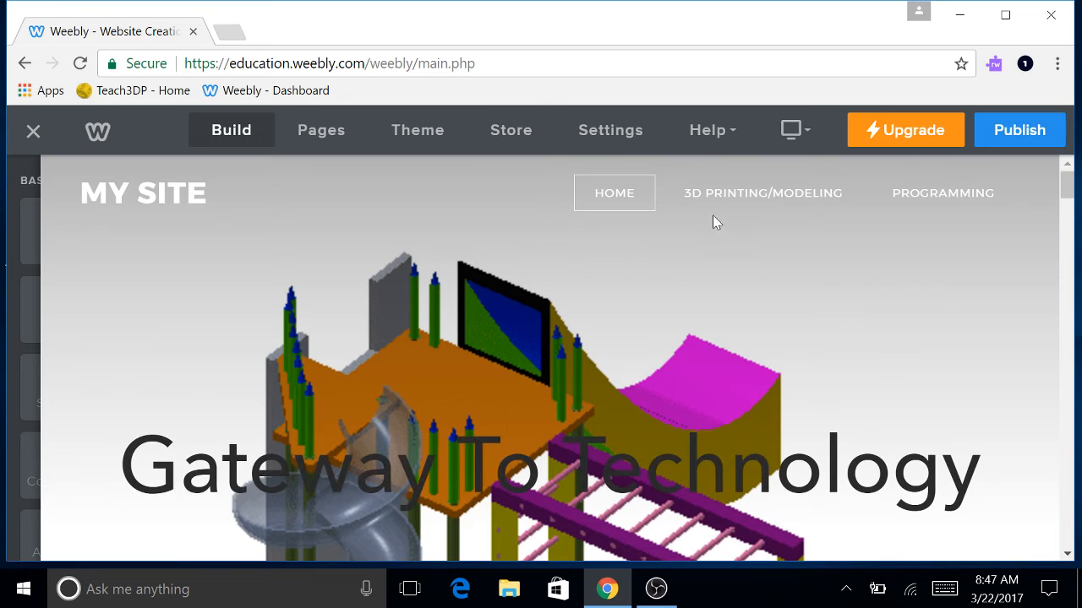
Review the site's navigation menus, then show the list of site pages.
mouse_move(712, 190)
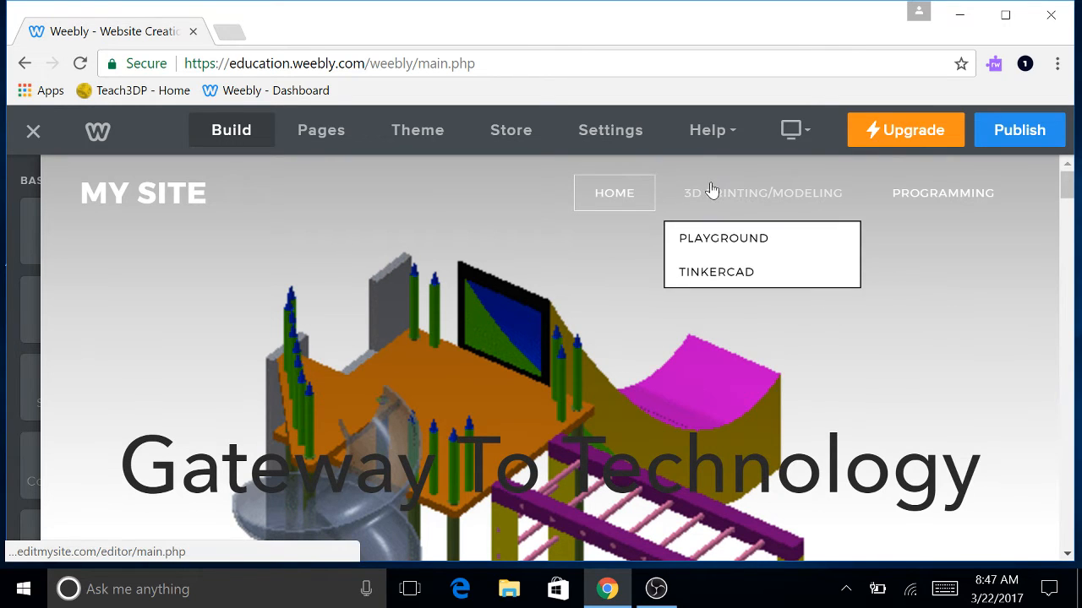
mouse_move(937, 194)
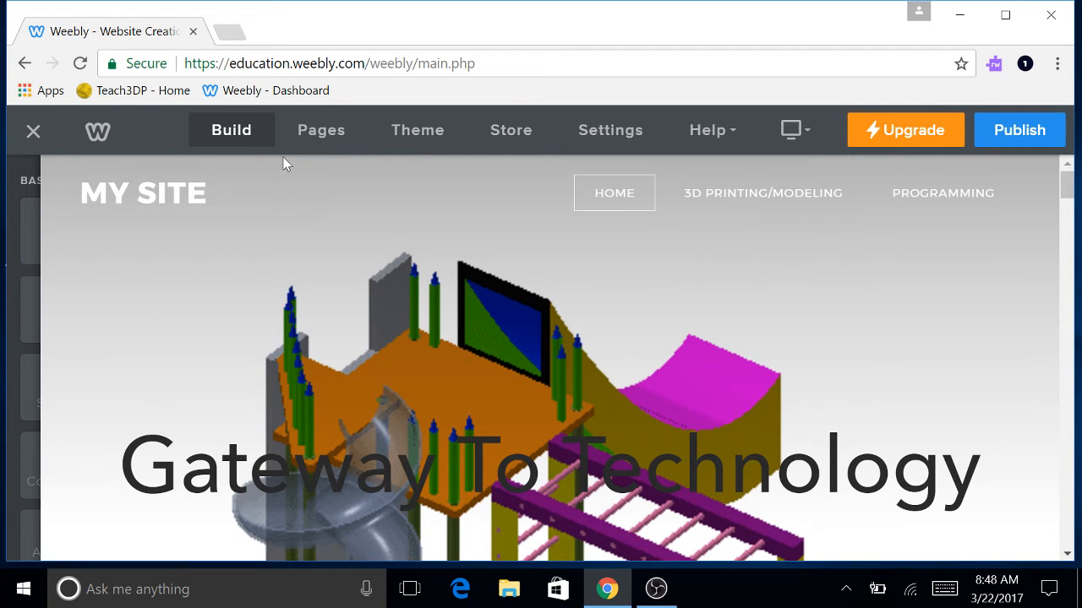
click(319, 133)
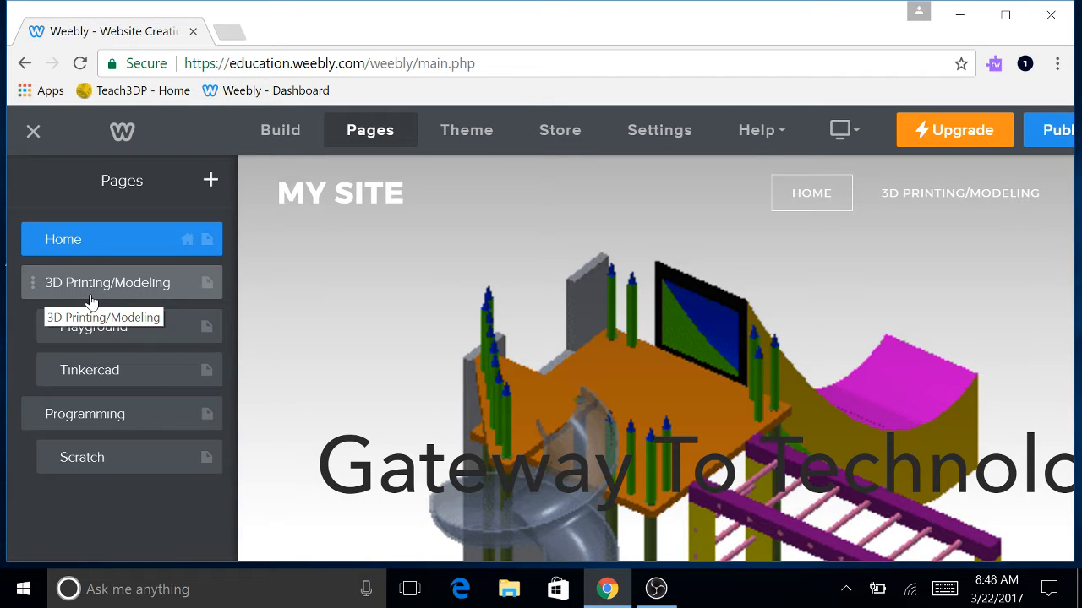
Add a new standard page named Robotics.
click(210, 180)
click(169, 250)
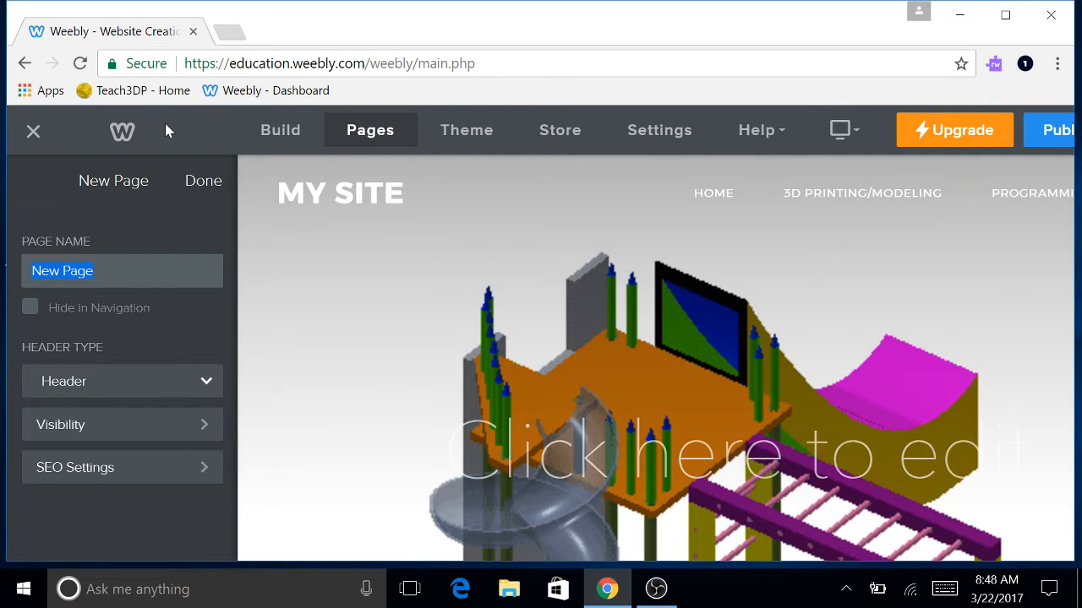
text(Robotics)
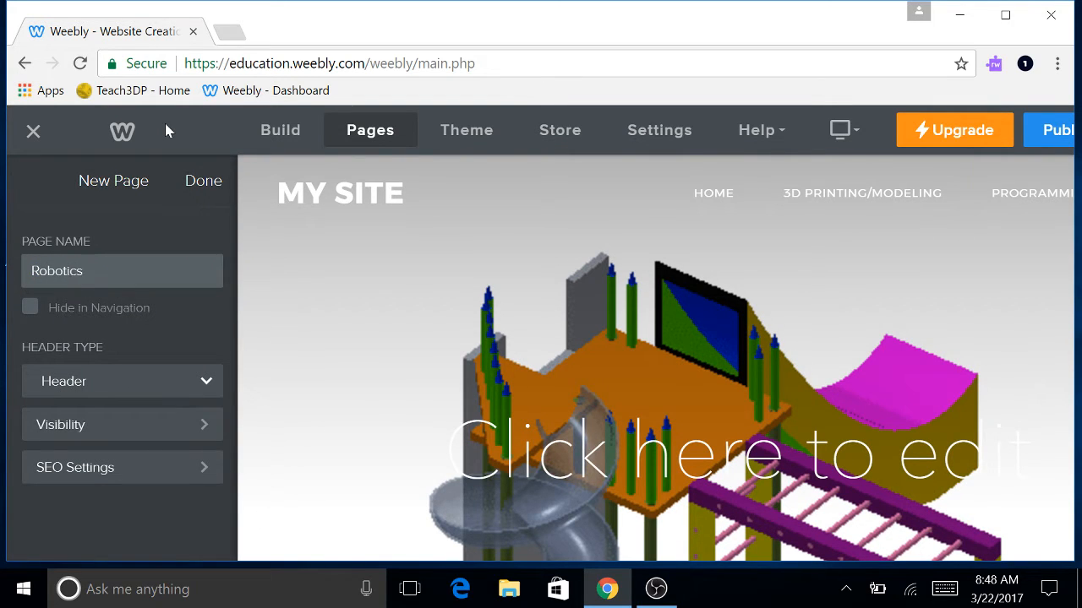
click(203, 181)
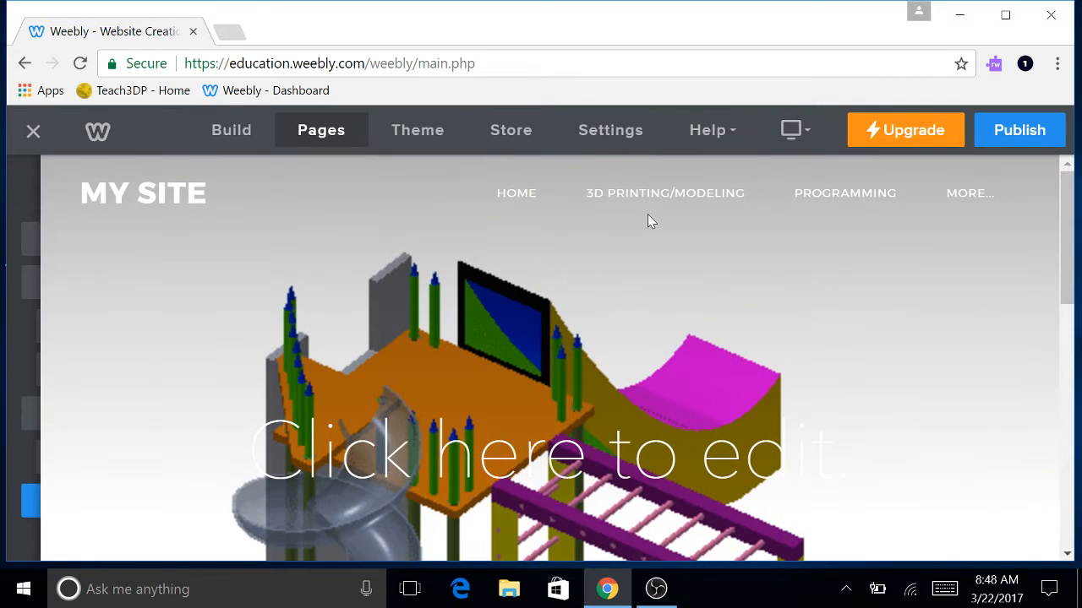
Check the Scratch page settings, close the pages list, and open the Robotics page.
mouse_move(10, 299)
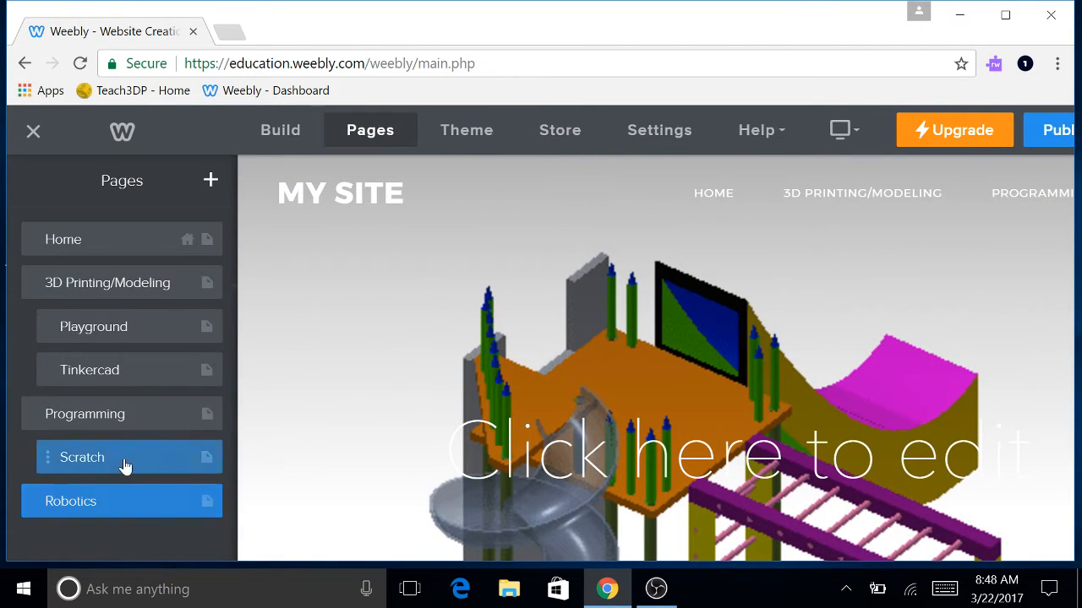
click(124, 466)
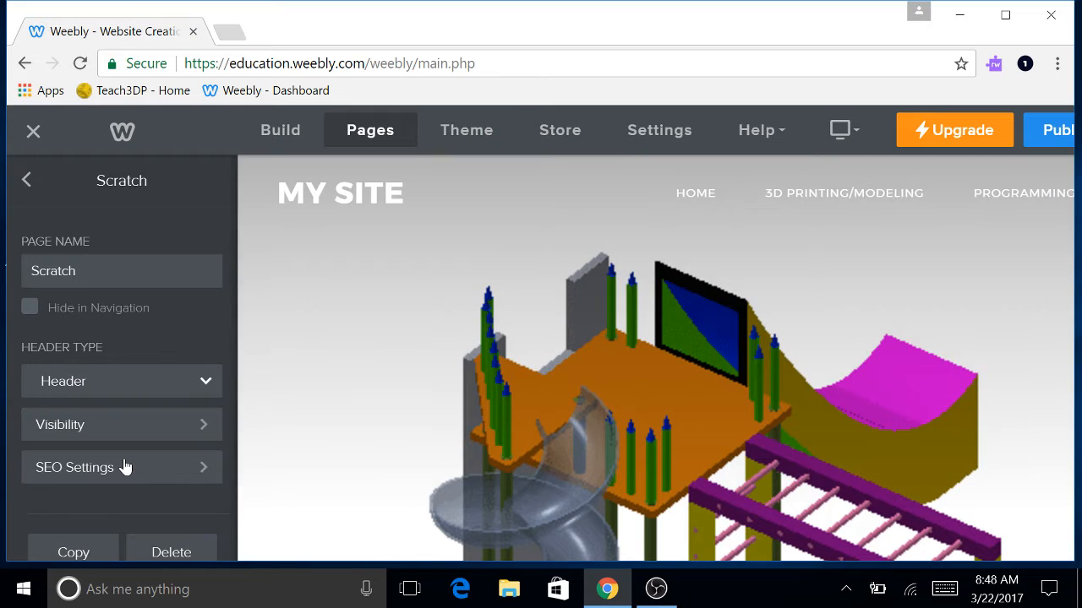
click(22, 180)
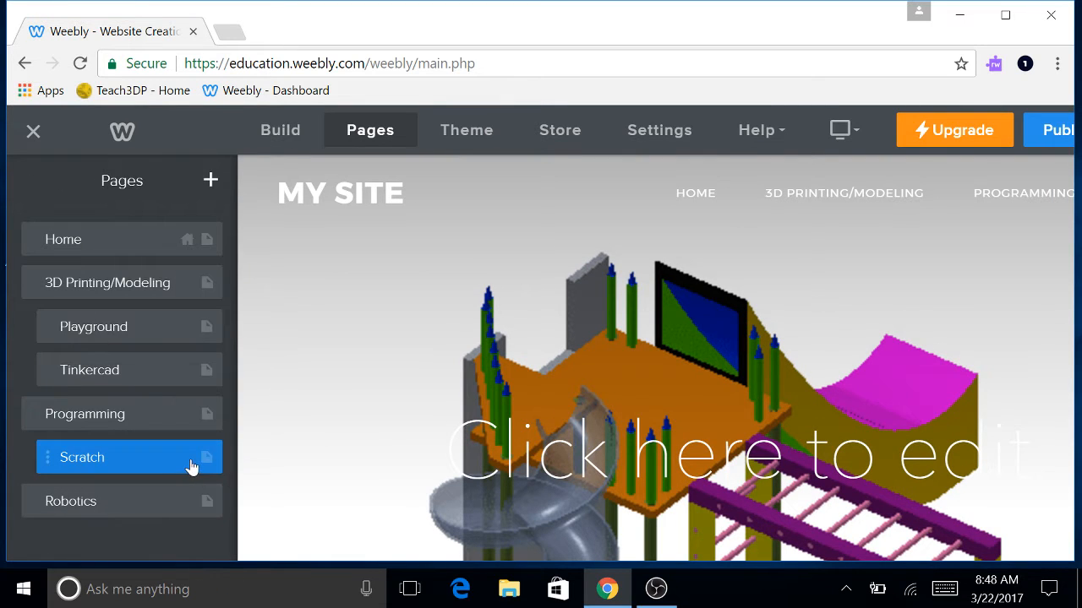
right_click(136, 458)
click(128, 528)
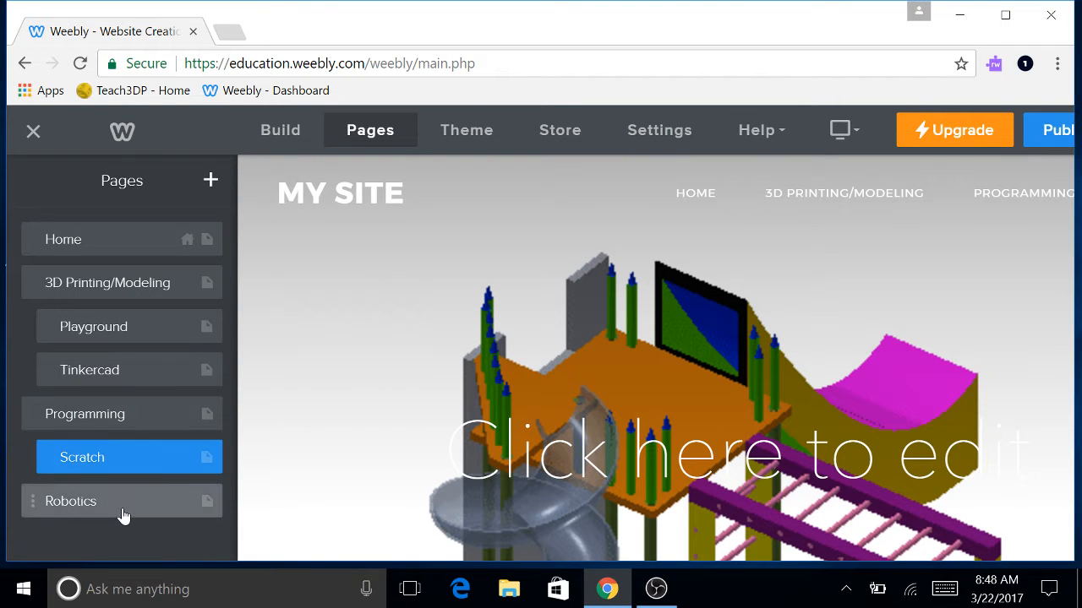
click(419, 292)
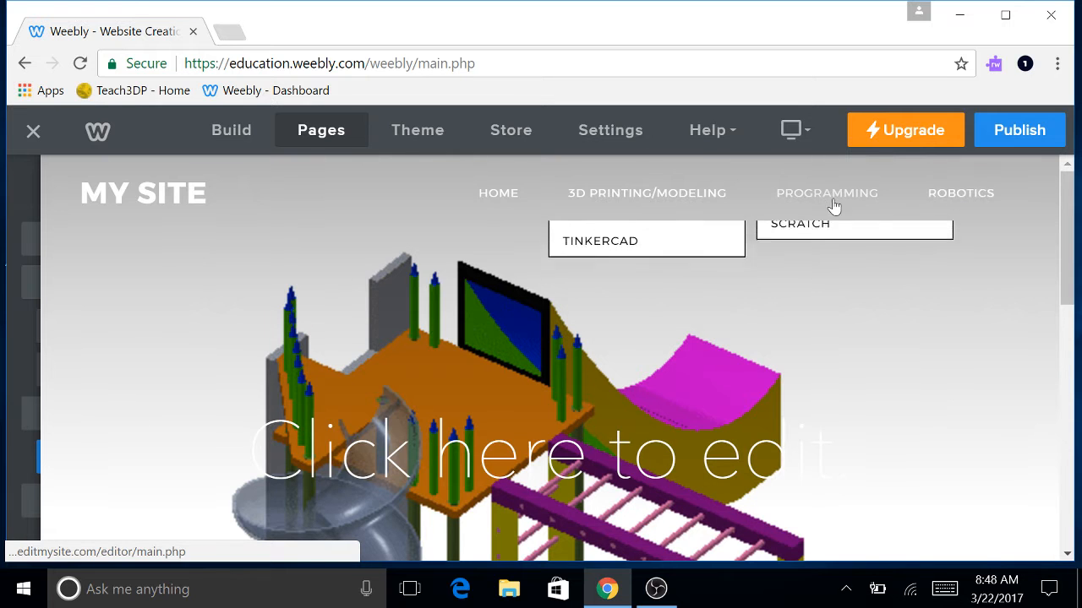
click(954, 195)
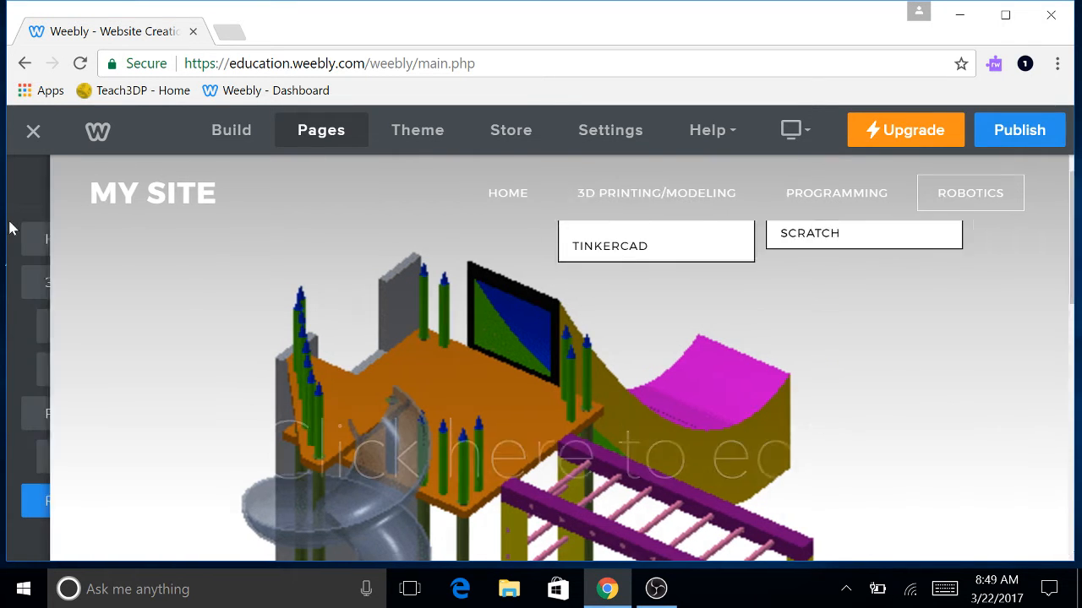
Open the Robotics page's header background image in the Image Editor.
scroll(472, 340, down, 4)
scroll(471, 337, up, 4)
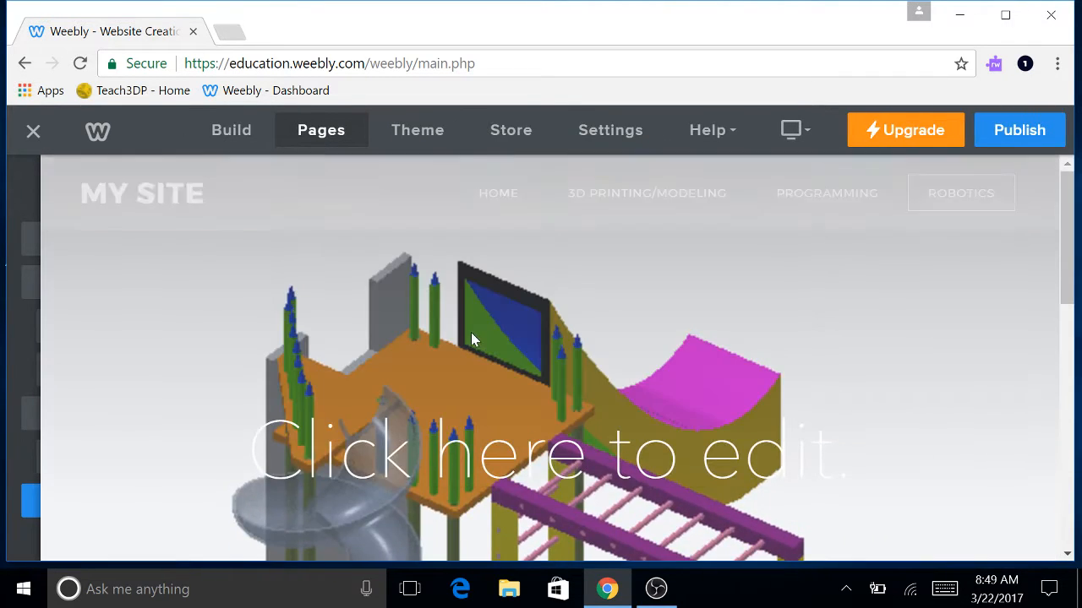
scroll(471, 332, down, 1)
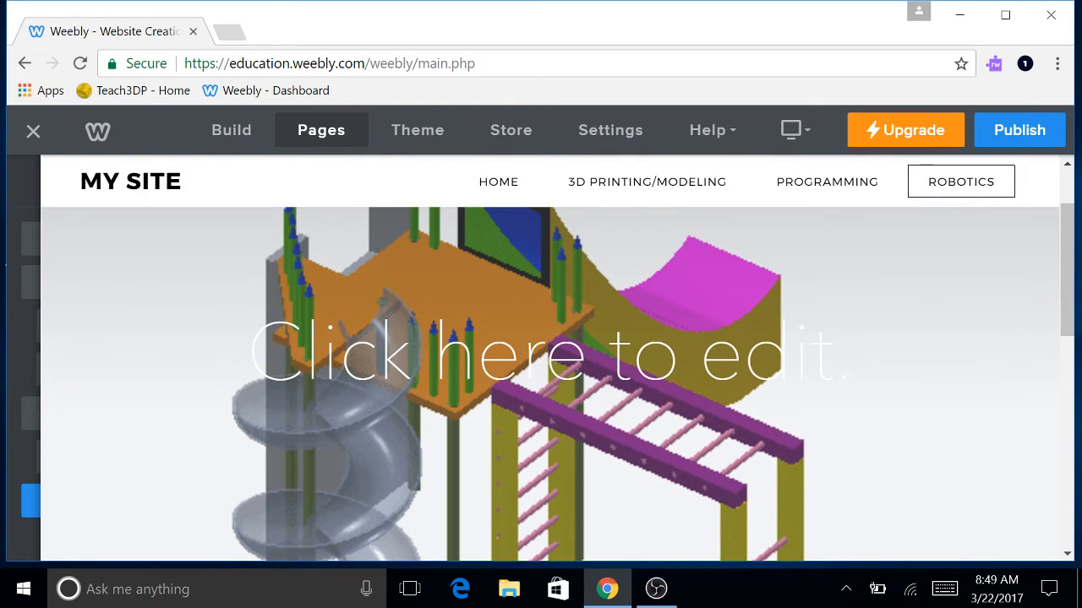
scroll(383, 442, down, 3)
scroll(378, 431, up, 4)
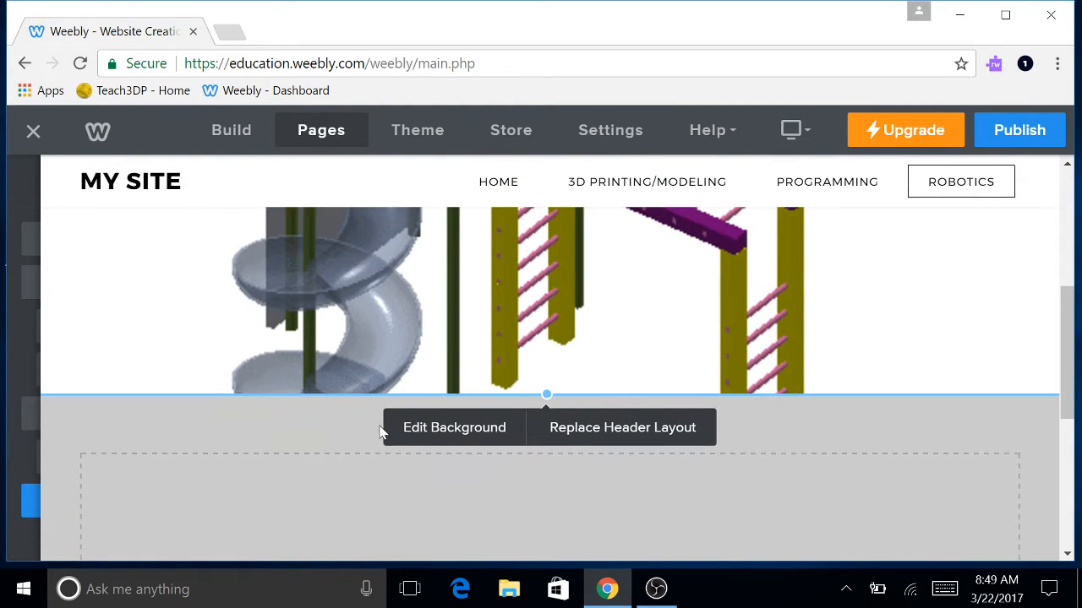
scroll(465, 422, down, 3)
click(466, 431)
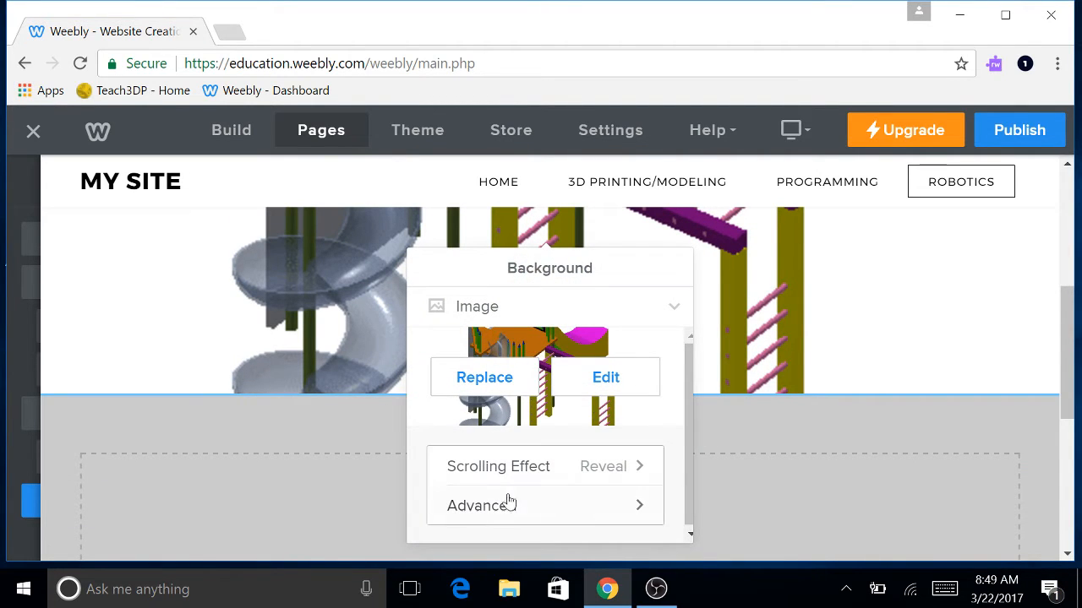
click(605, 379)
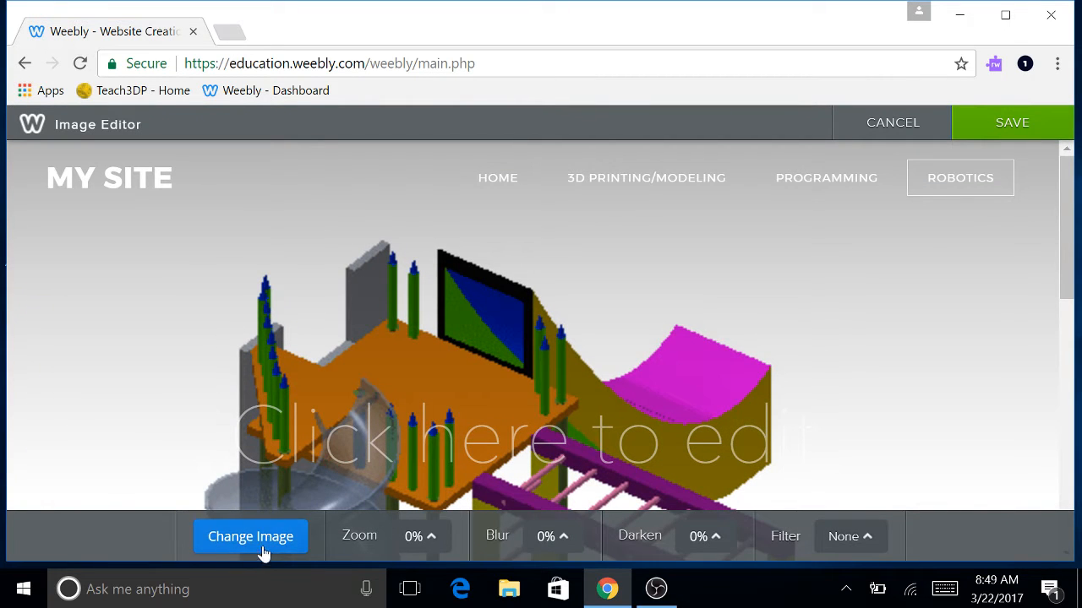
Browse the stock background thumbnails, then cancel to keep the playground model image.
click(267, 542)
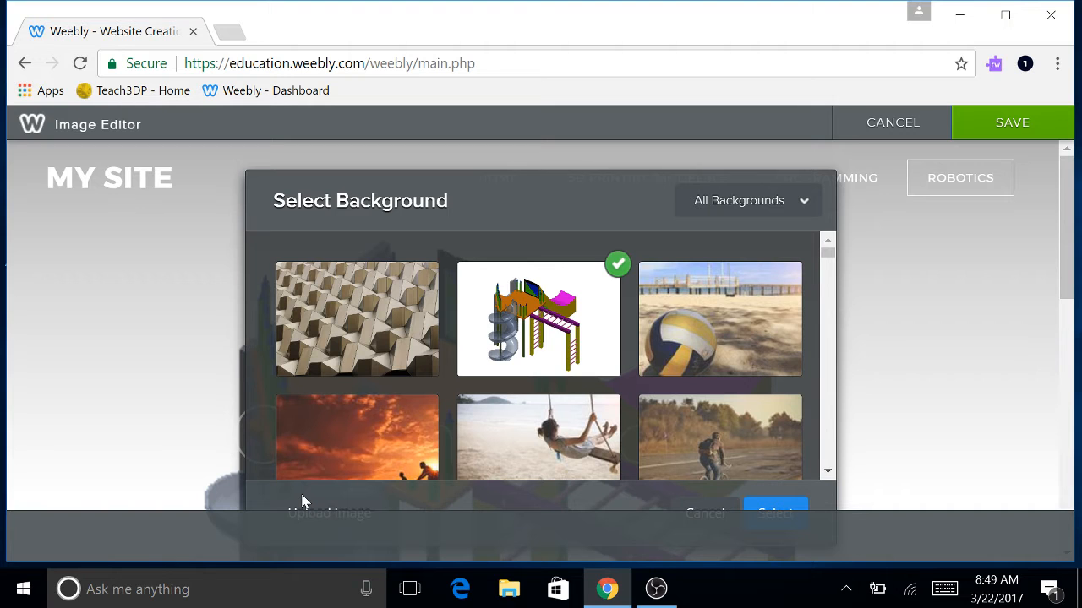
scroll(484, 382, down, 3)
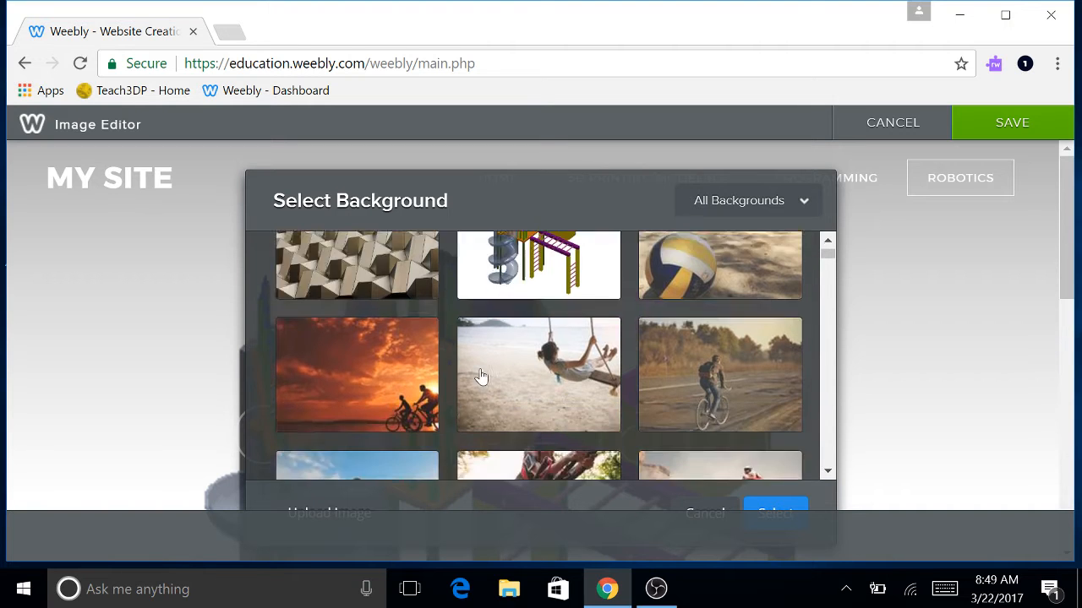
scroll(440, 380, up, 3)
scroll(470, 402, down, 15)
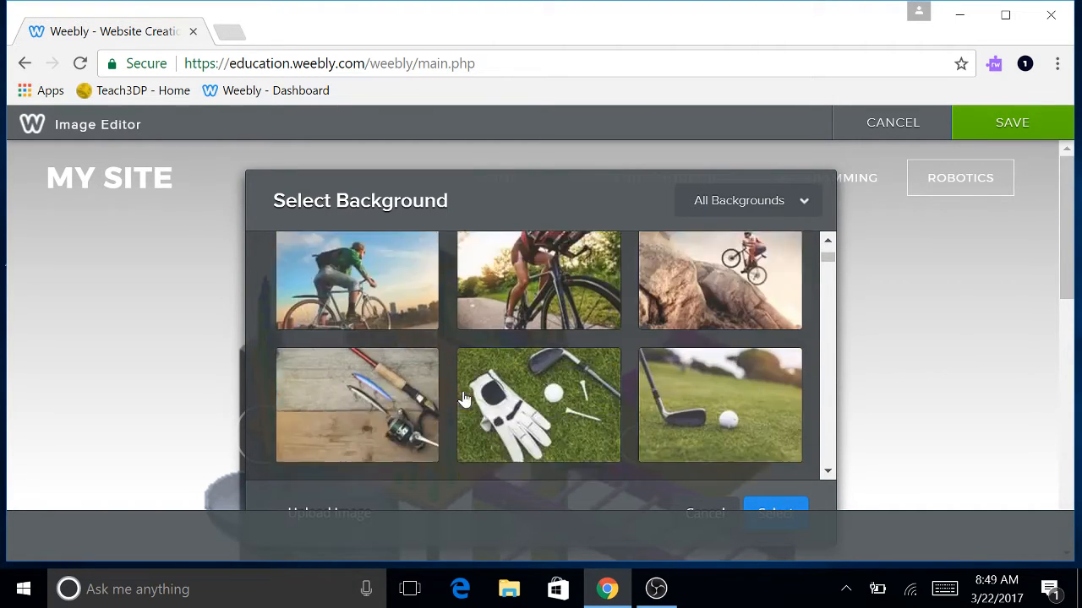
scroll(466, 397, down, 5)
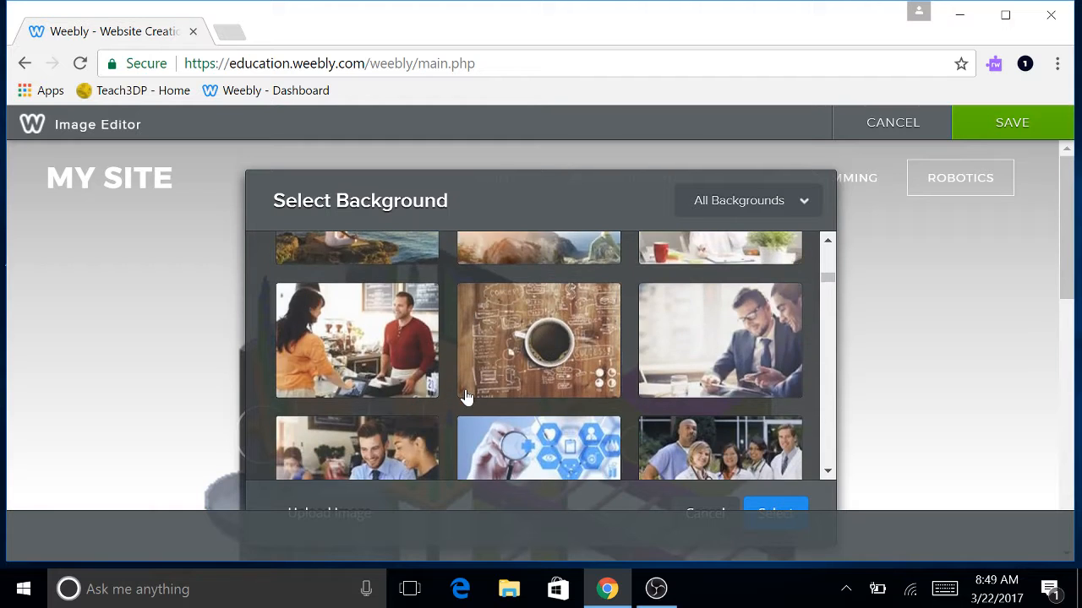
scroll(469, 397, up, 3)
scroll(470, 397, up, 3)
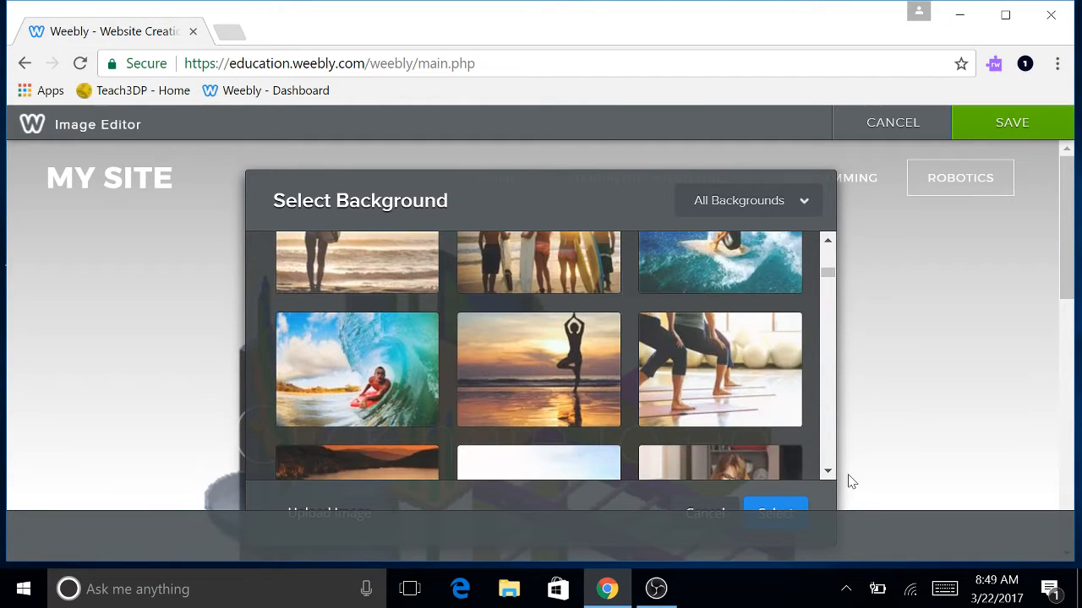
click(707, 512)
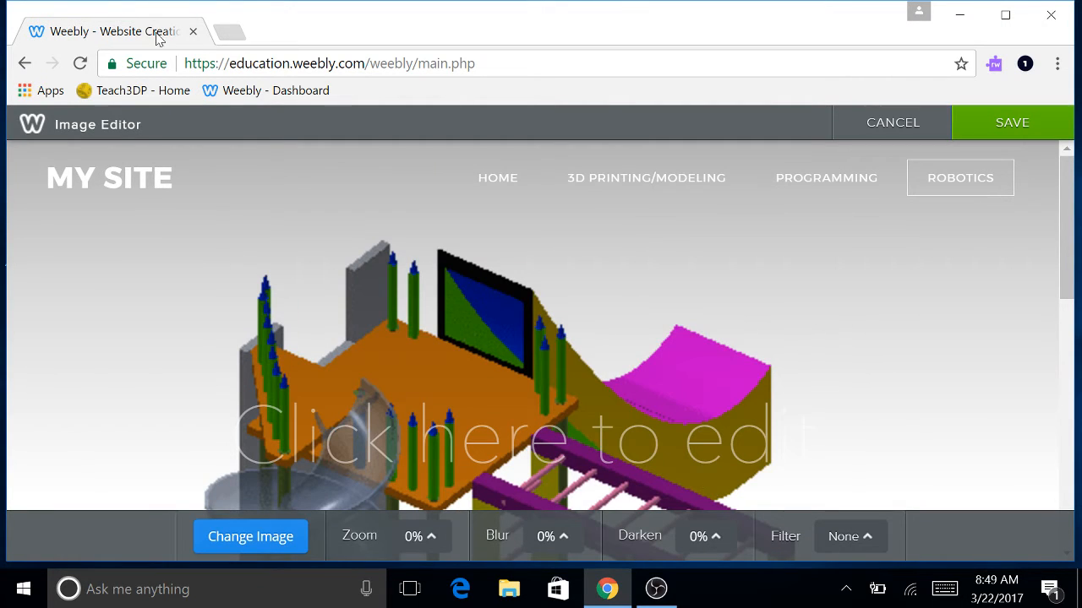
Search Google Images for vex and start saving the VEX EDR logo.
click(228, 33)
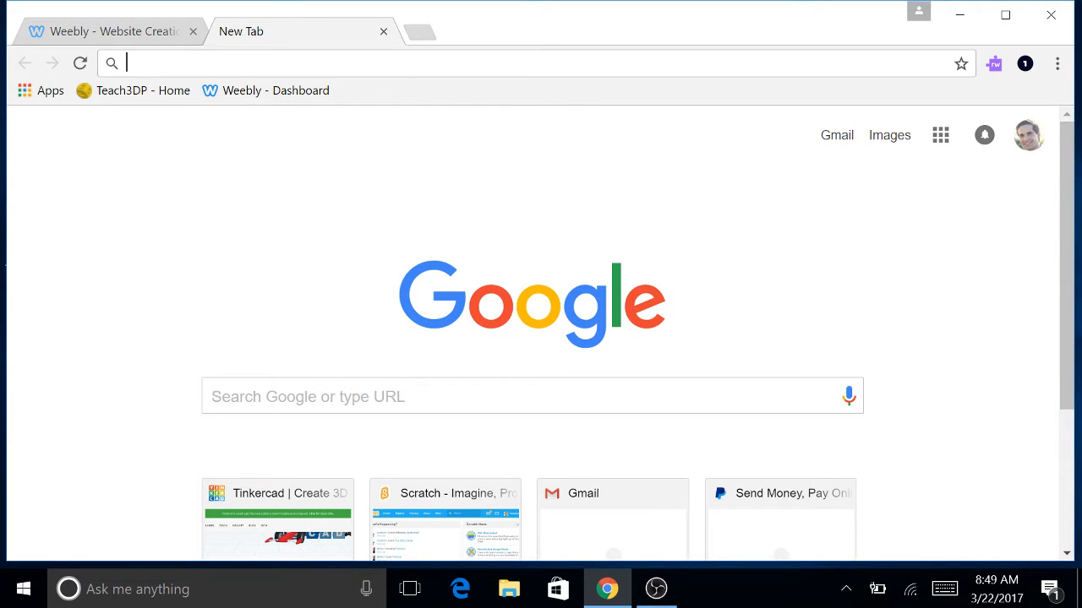
text(vex)
key(Return)
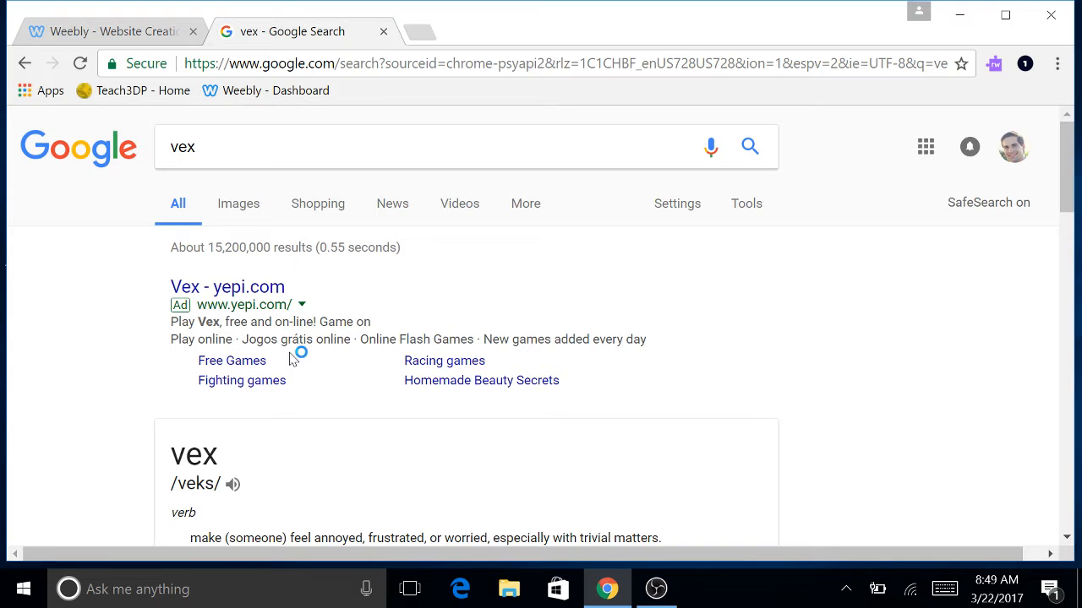
click(240, 210)
scroll(378, 354, down, 1)
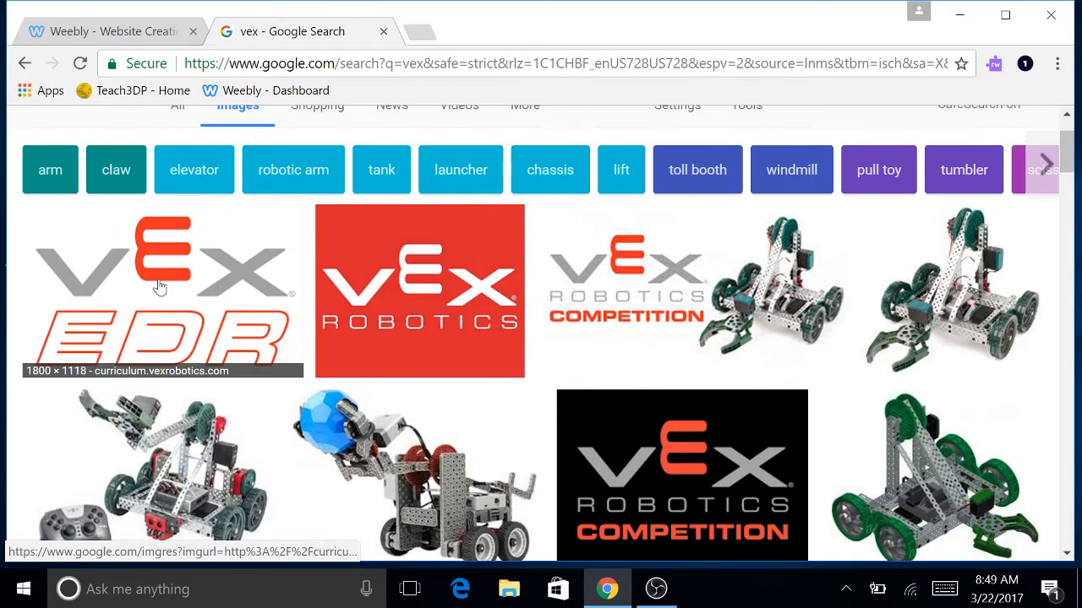
click(156, 287)
right_click(334, 339)
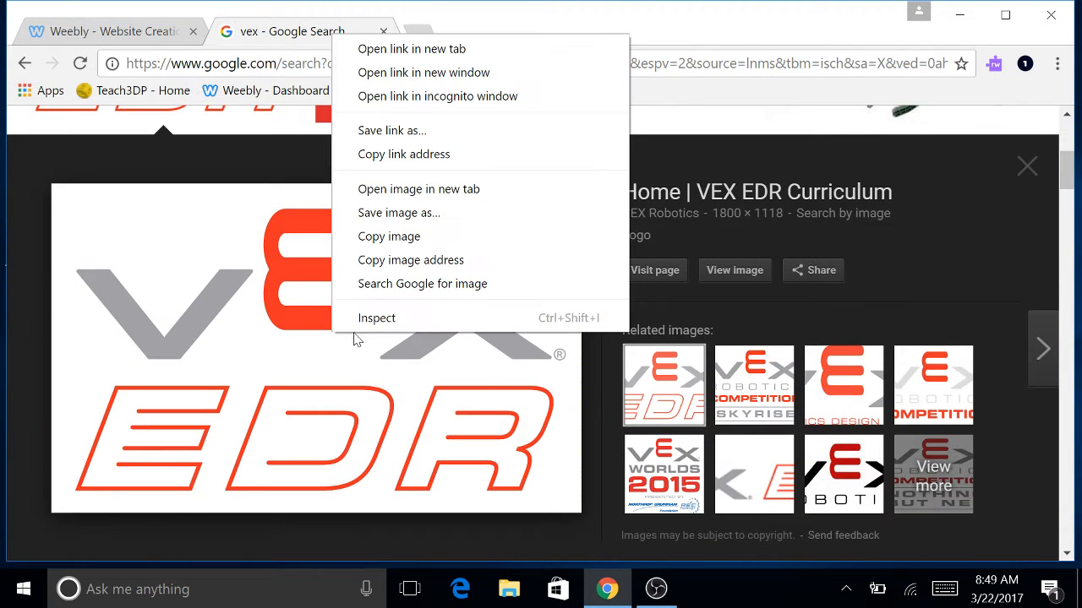
click(406, 214)
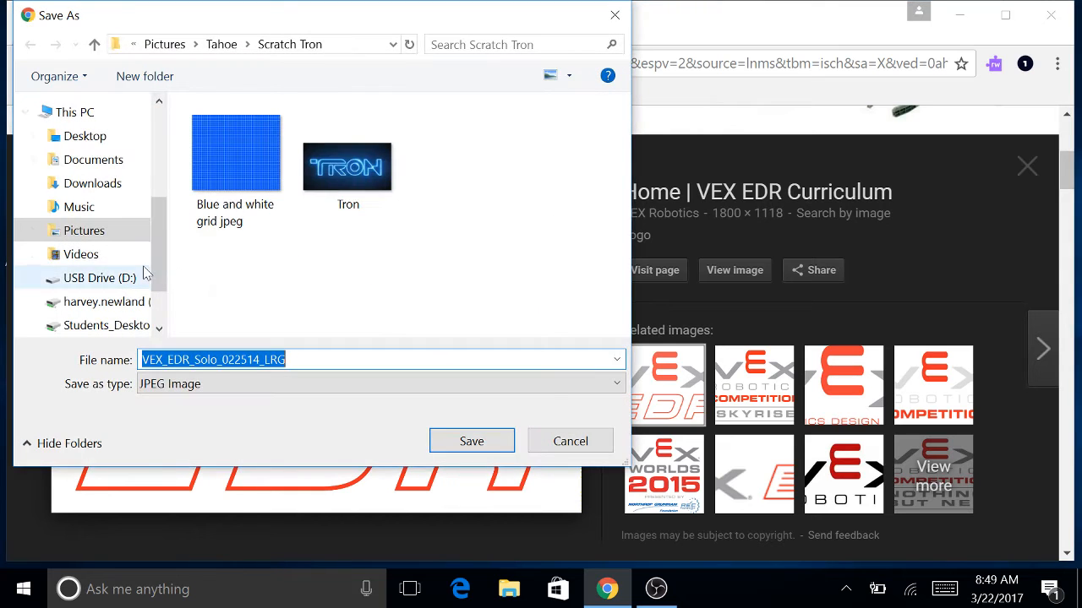
Create a Robotics Images folder inside the USB drive's Robotics folder.
click(91, 302)
scroll(118, 285, down, 1)
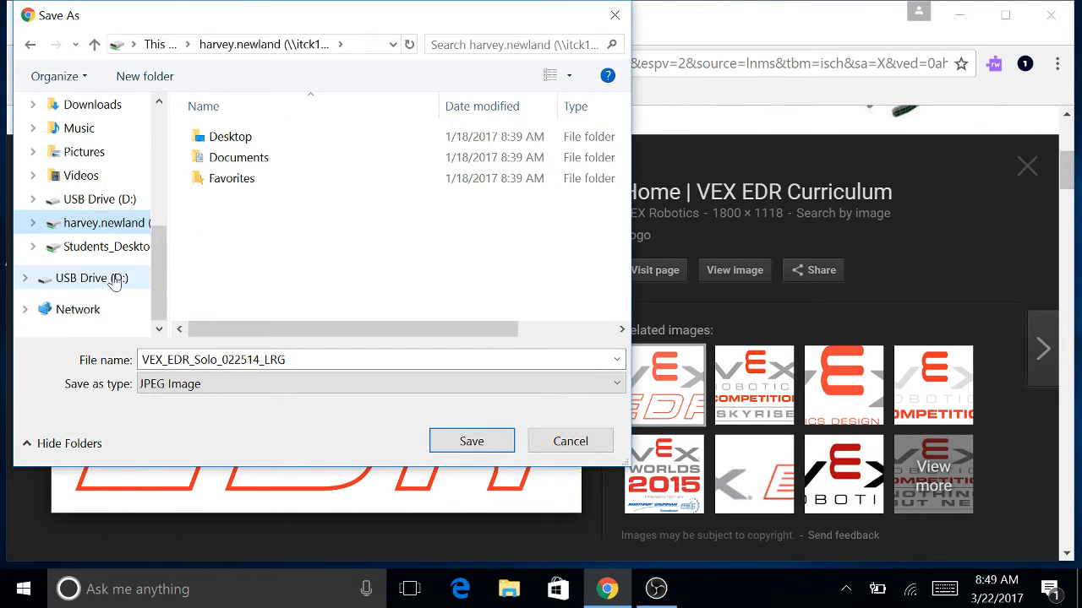
click(76, 203)
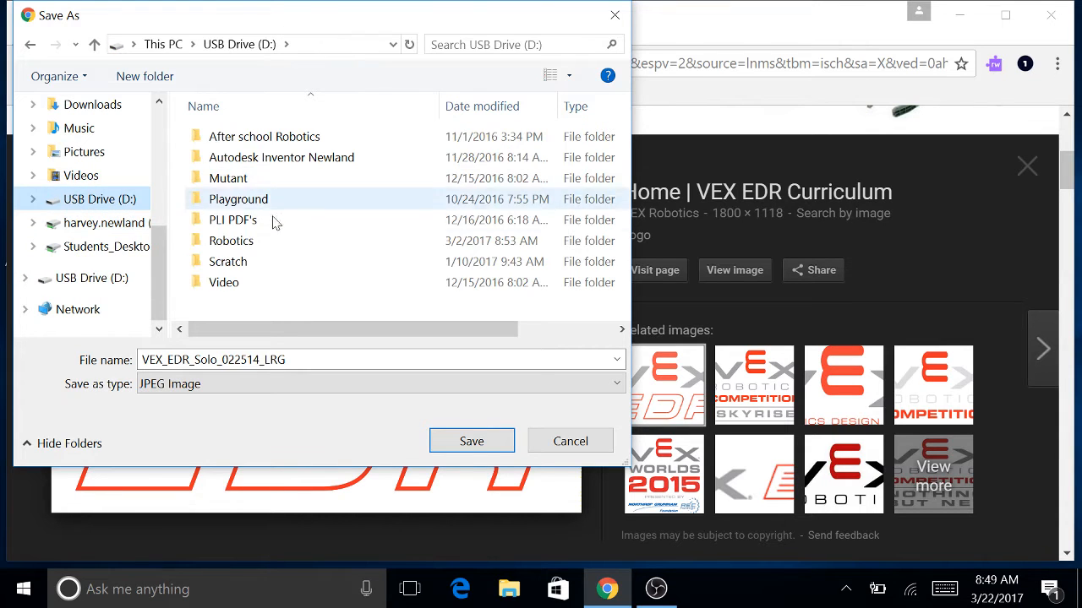
double_click(242, 244)
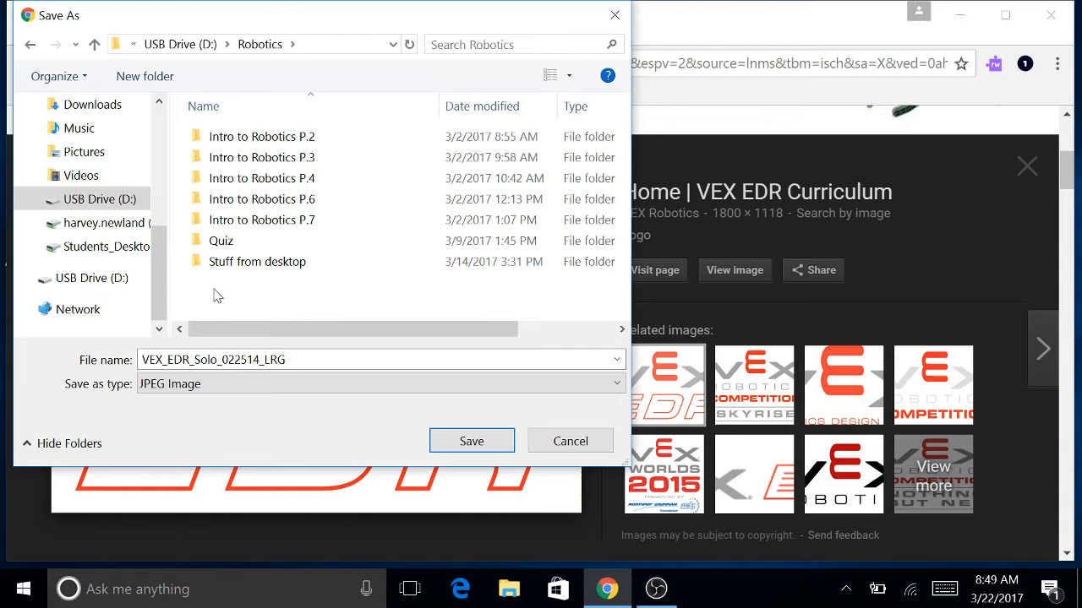
right_click(214, 295)
mouse_move(187, 484)
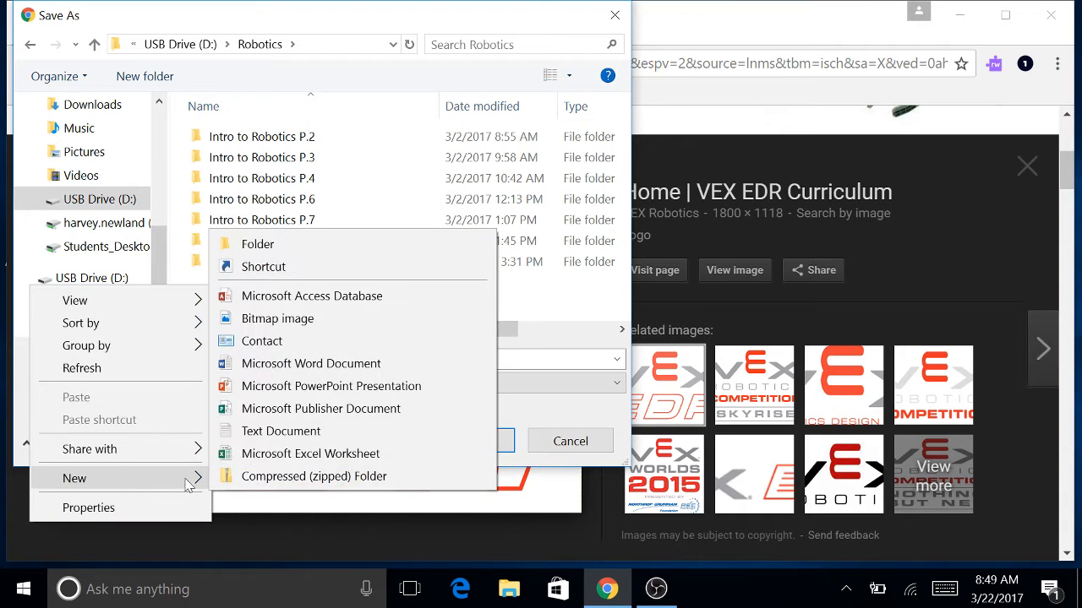
click(281, 250)
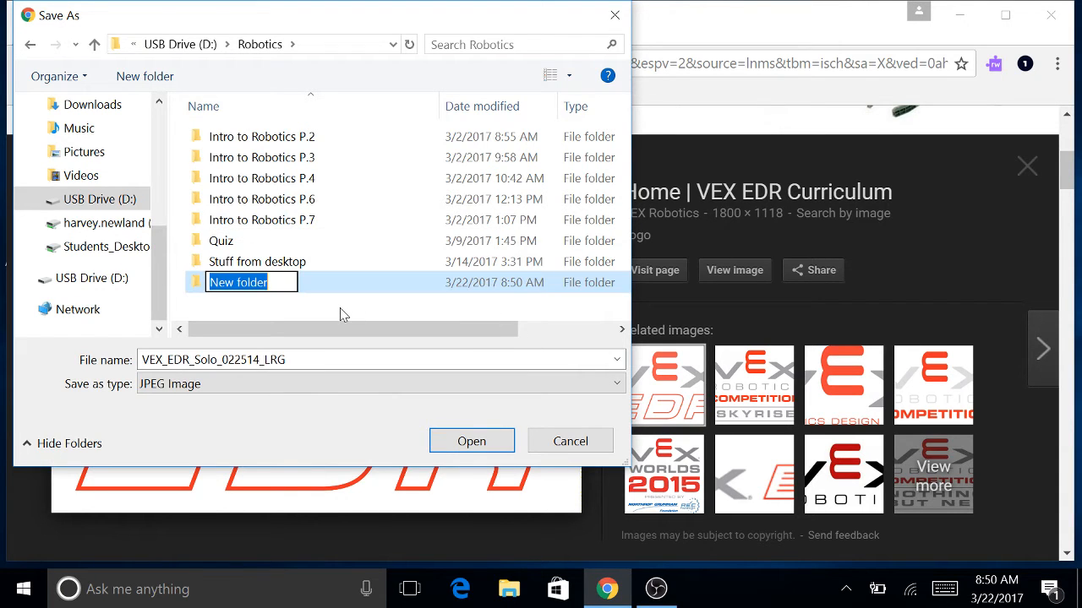
text(Robotics)
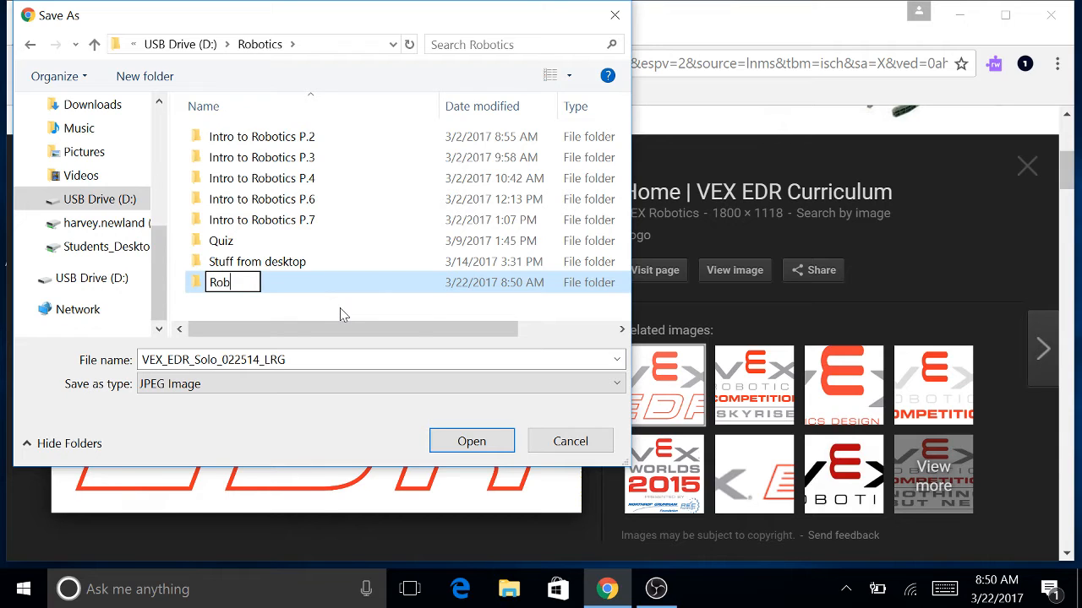
text(mages)
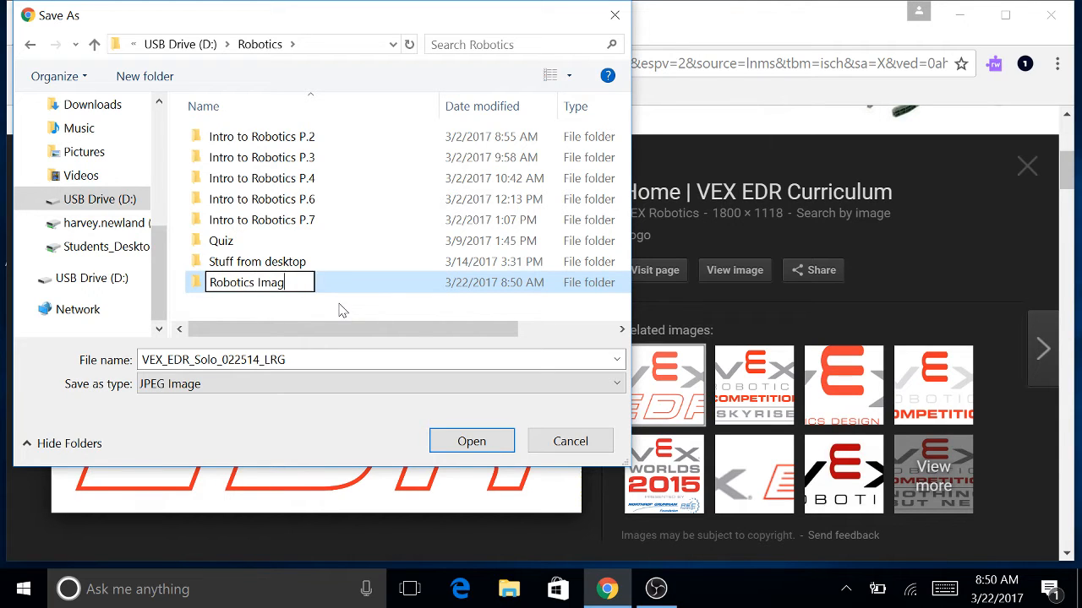
click(286, 308)
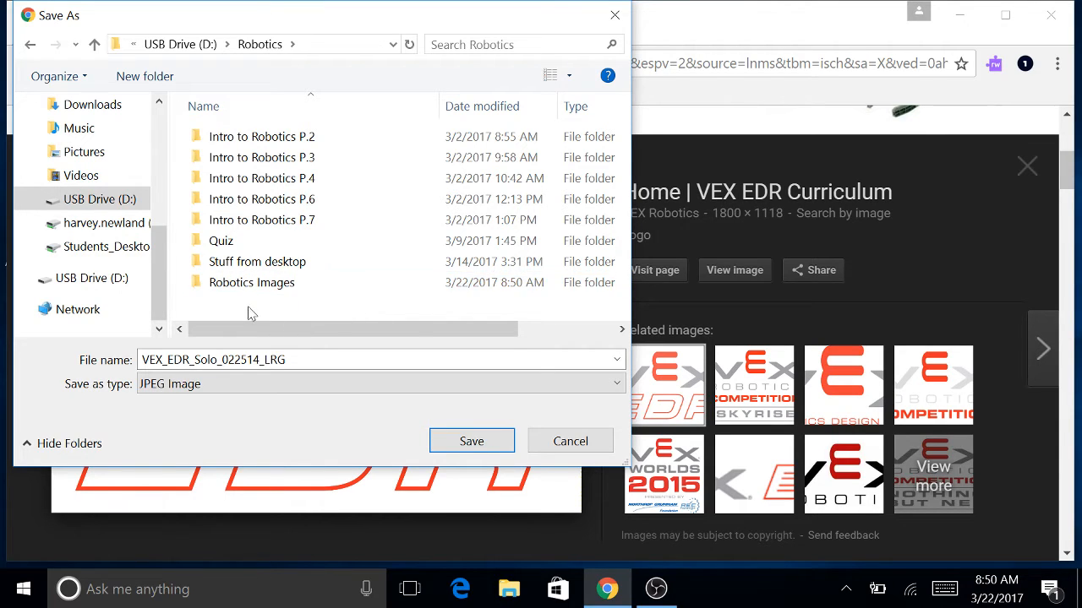
Save the logo into Robotics Images as VEX EDR.jpg.
double_click(250, 284)
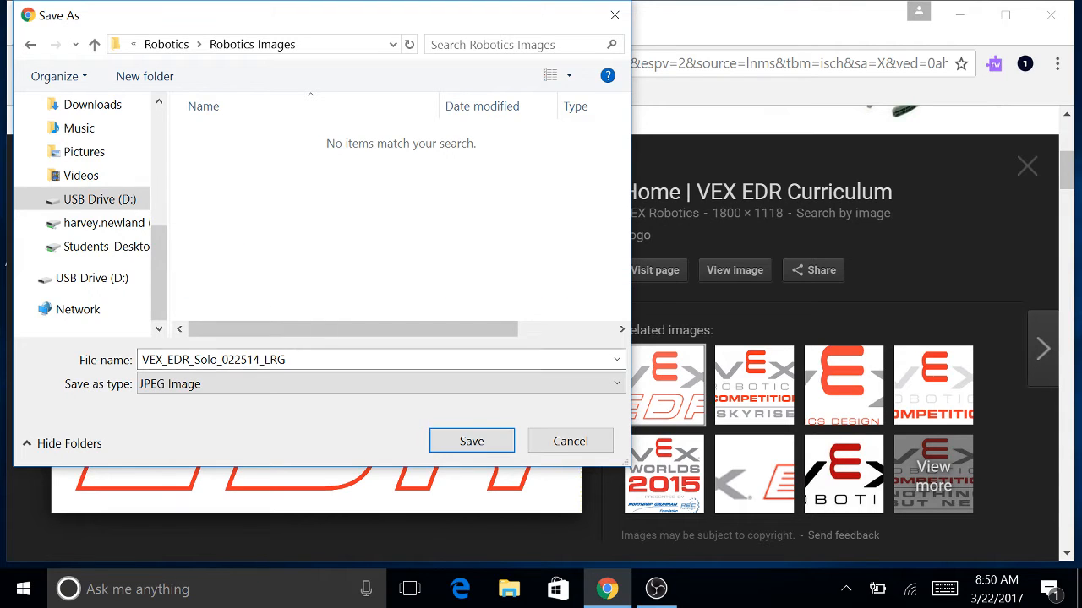
key(BackSpace)
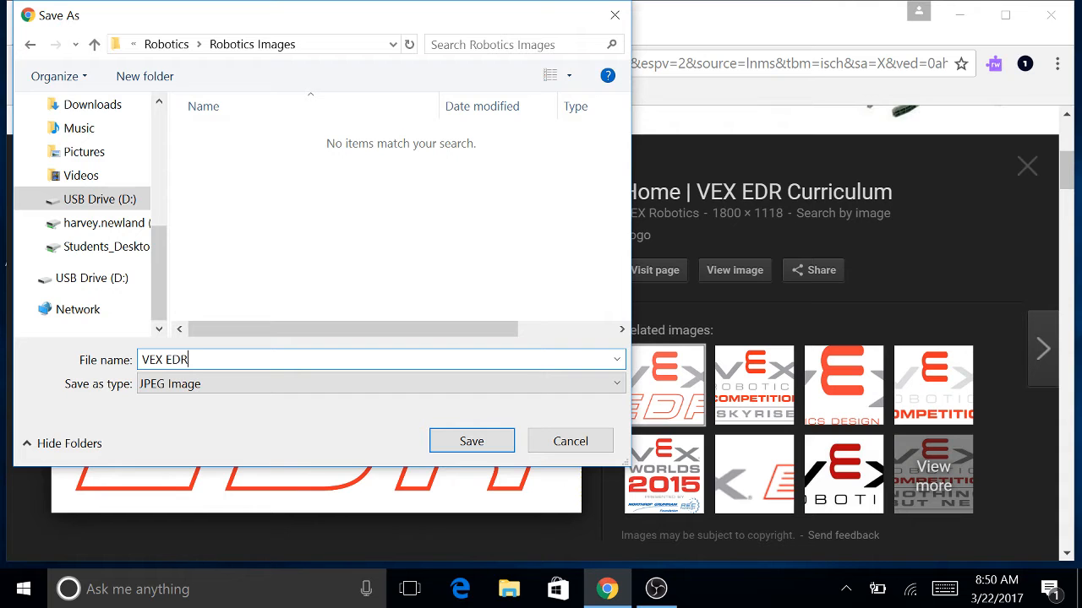
click(464, 440)
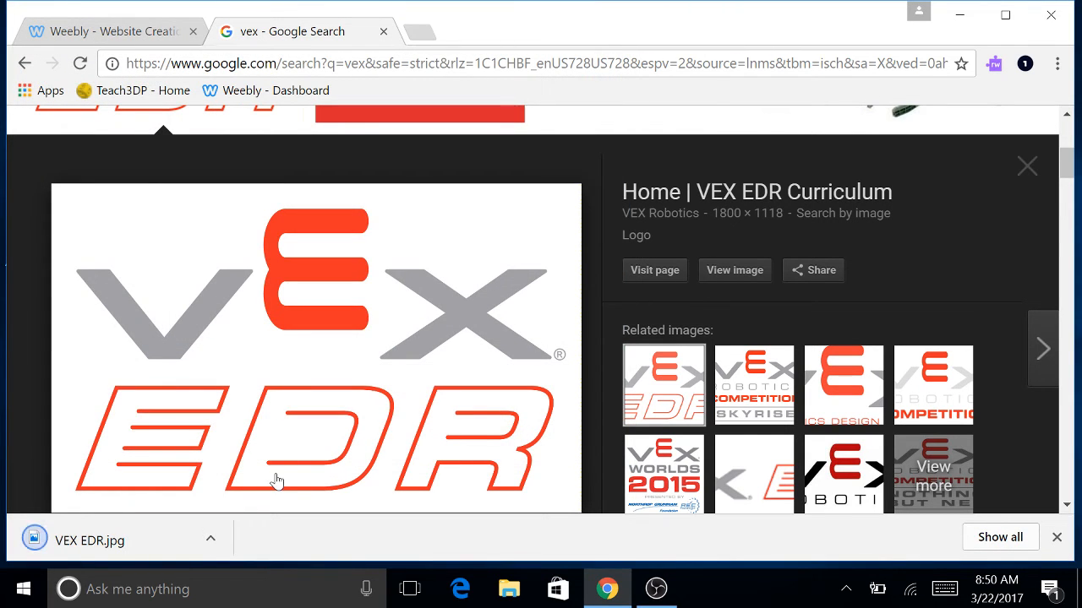
Back in the Weebly editor, open the header background picker and check its categories.
scroll(313, 329, down, 1)
scroll(318, 325, up, 1)
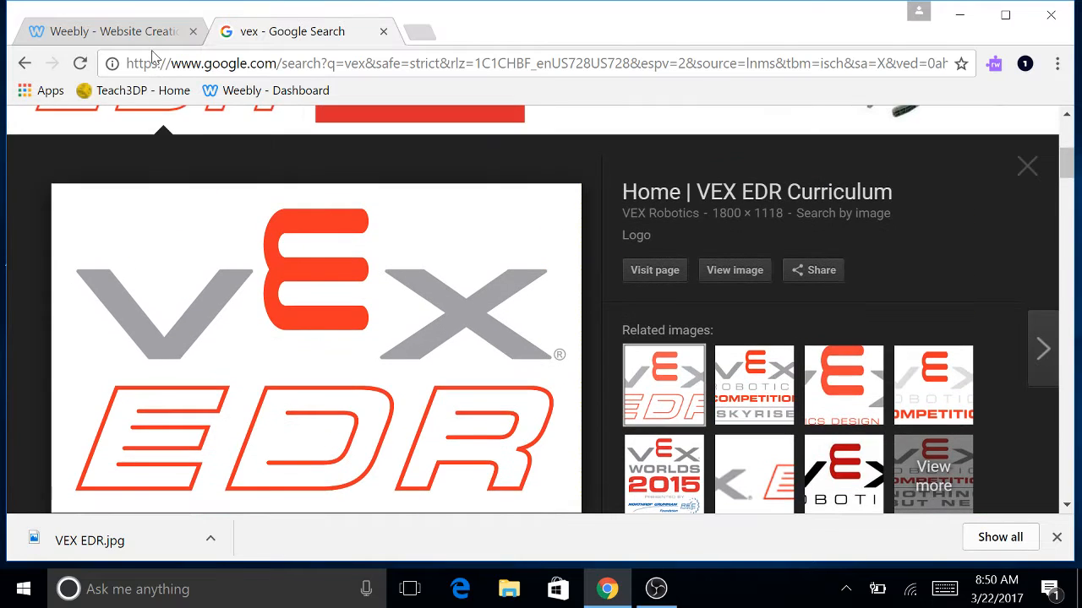
click(156, 34)
click(250, 488)
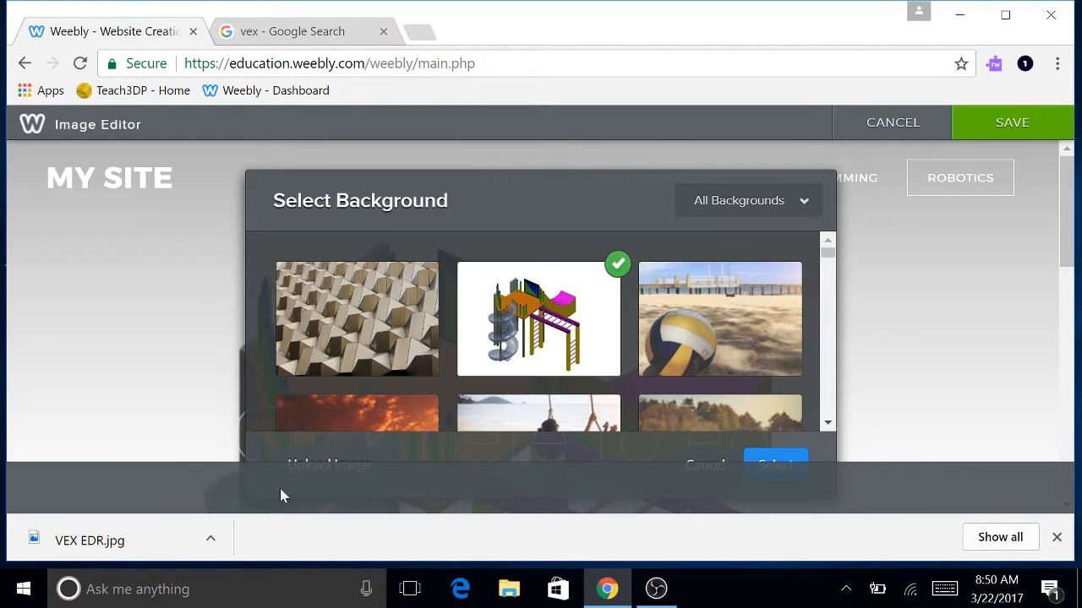
scroll(788, 409, down, 1)
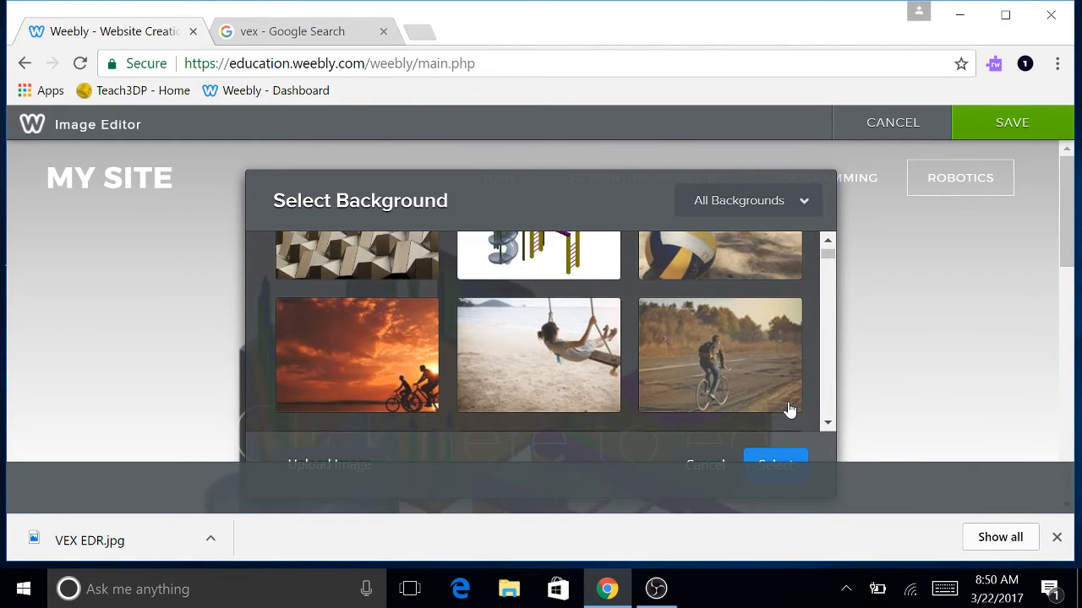
scroll(787, 406, up, 1)
click(807, 204)
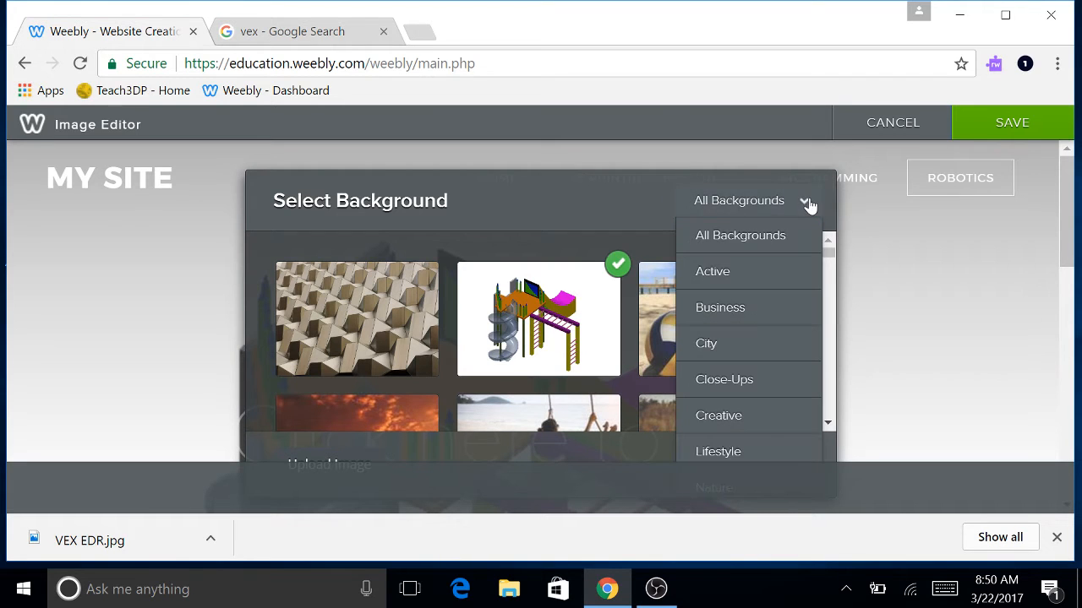
click(545, 205)
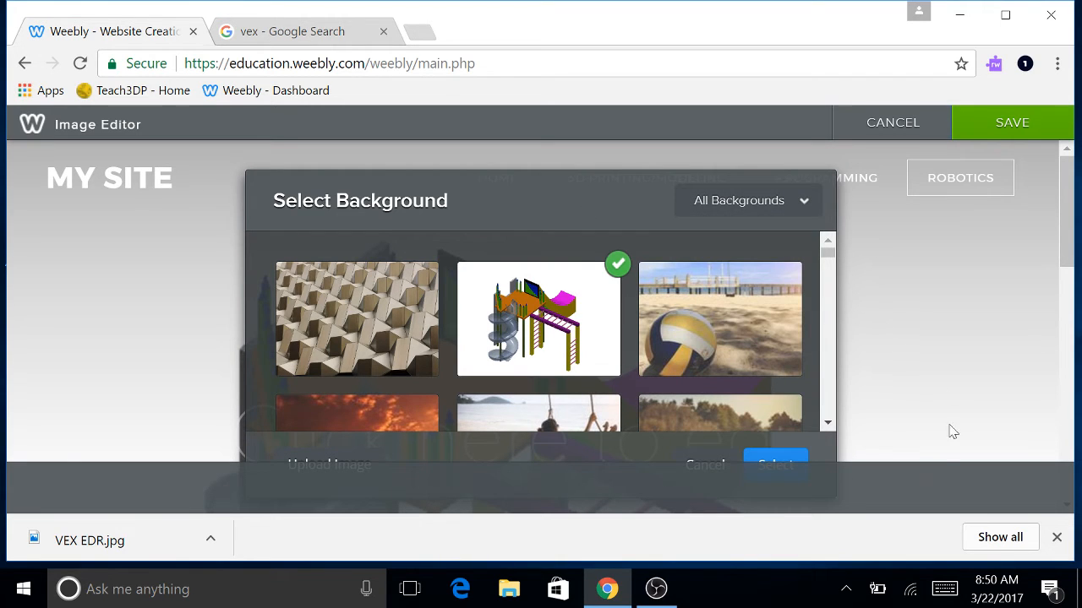
click(1056, 538)
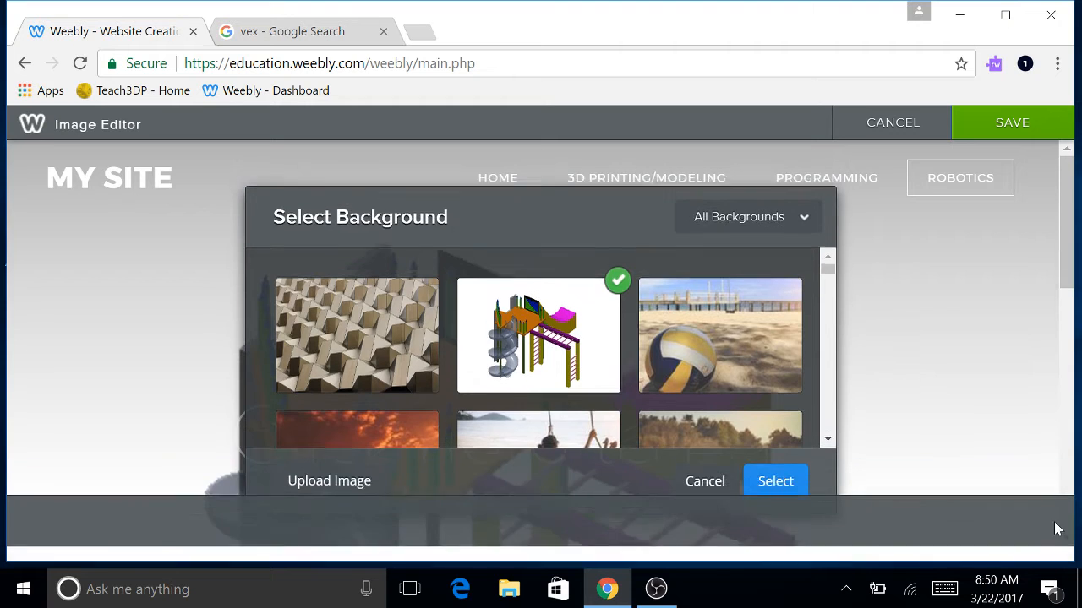
Upload VEX EDR.jpg from the USB's Robotics Images folder as the header image.
click(364, 495)
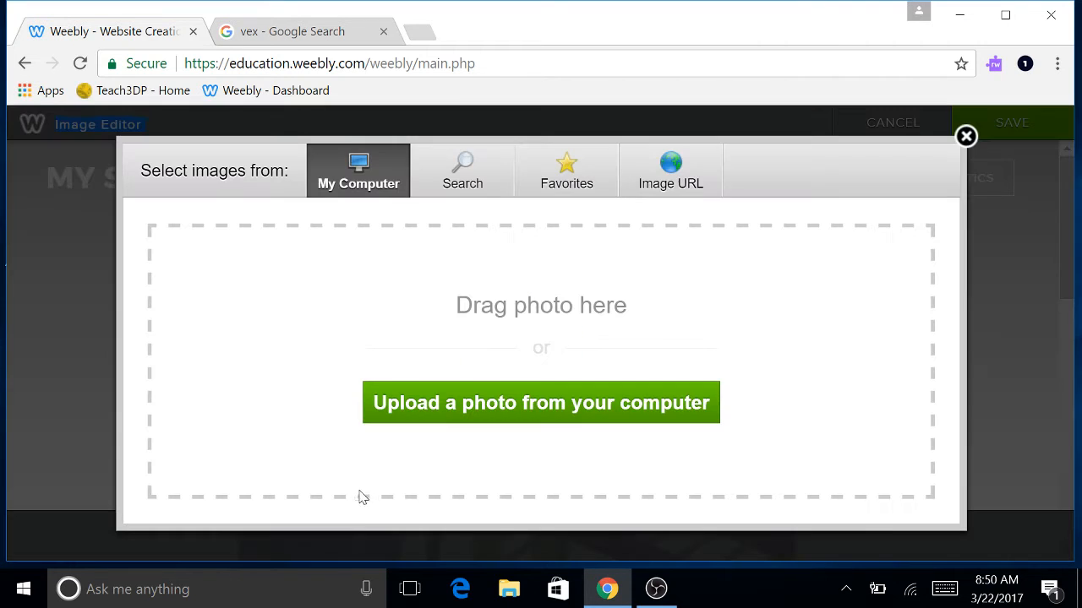
click(480, 406)
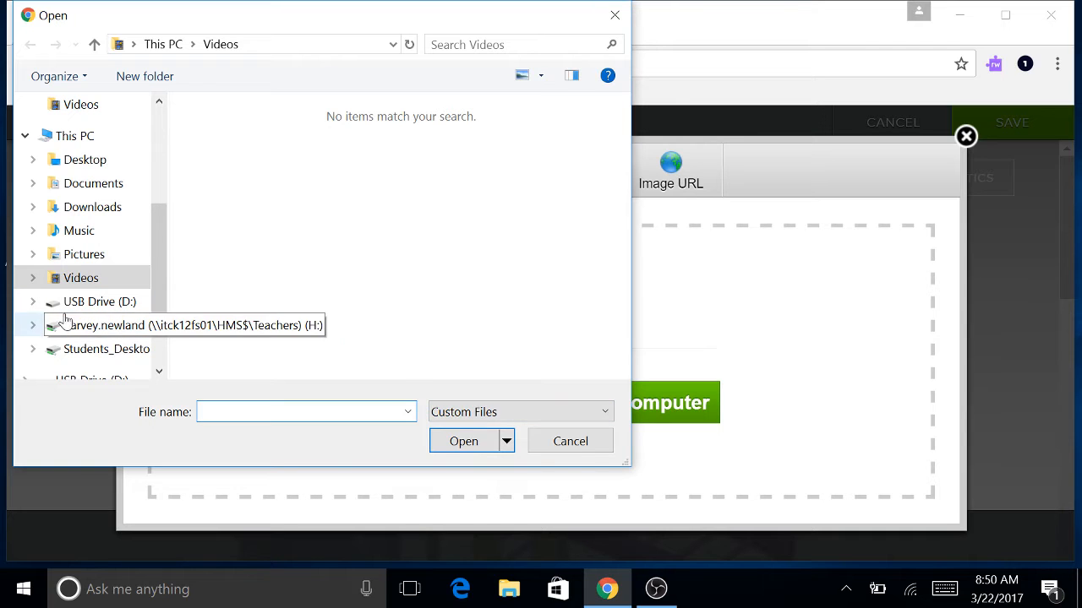
click(92, 306)
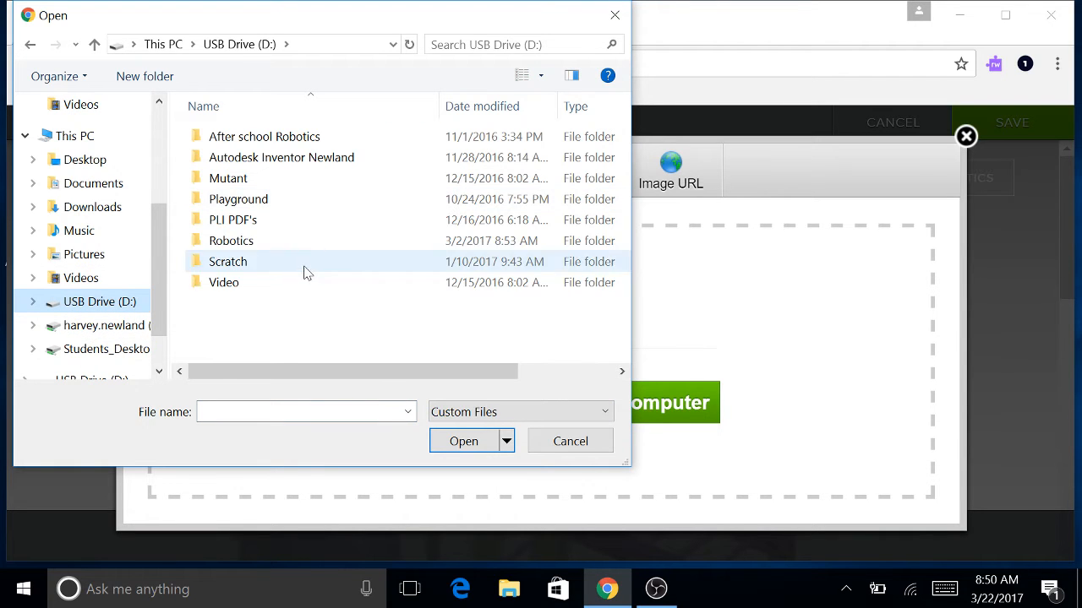
double_click(252, 247)
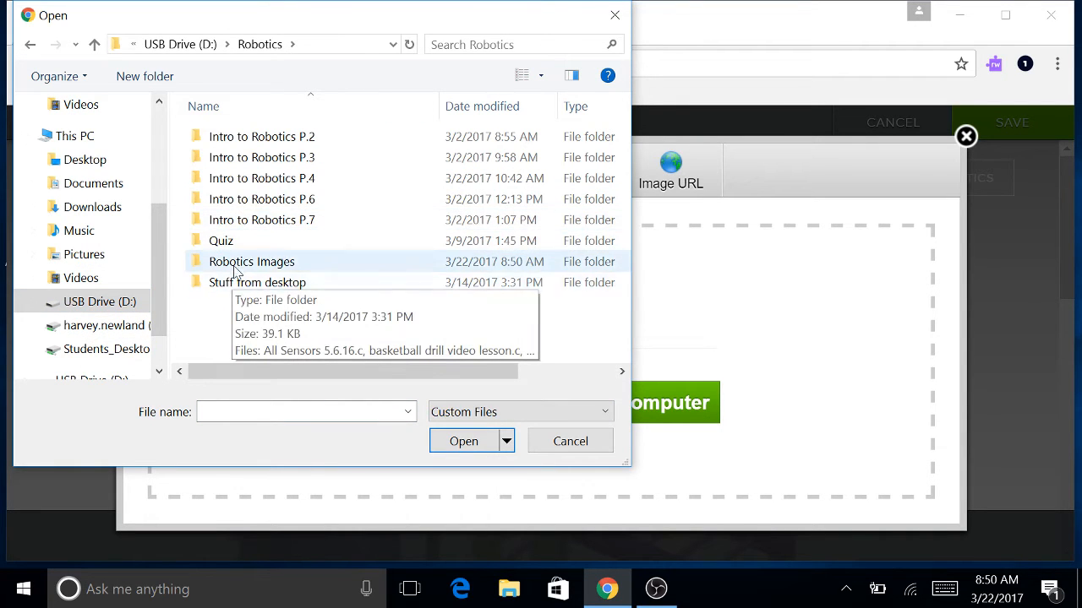
double_click(236, 264)
click(240, 145)
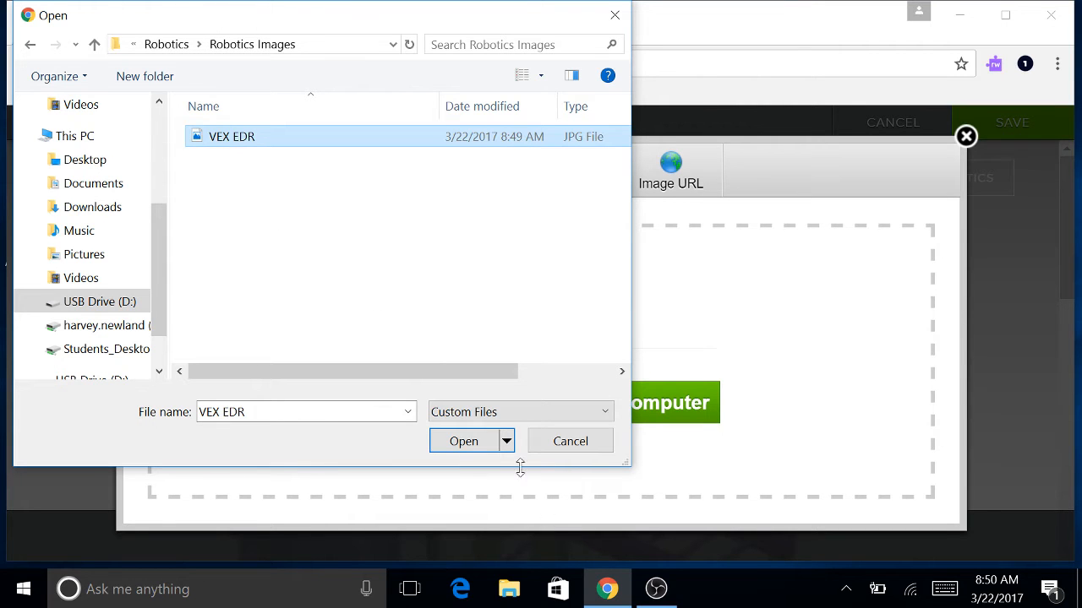
click(470, 442)
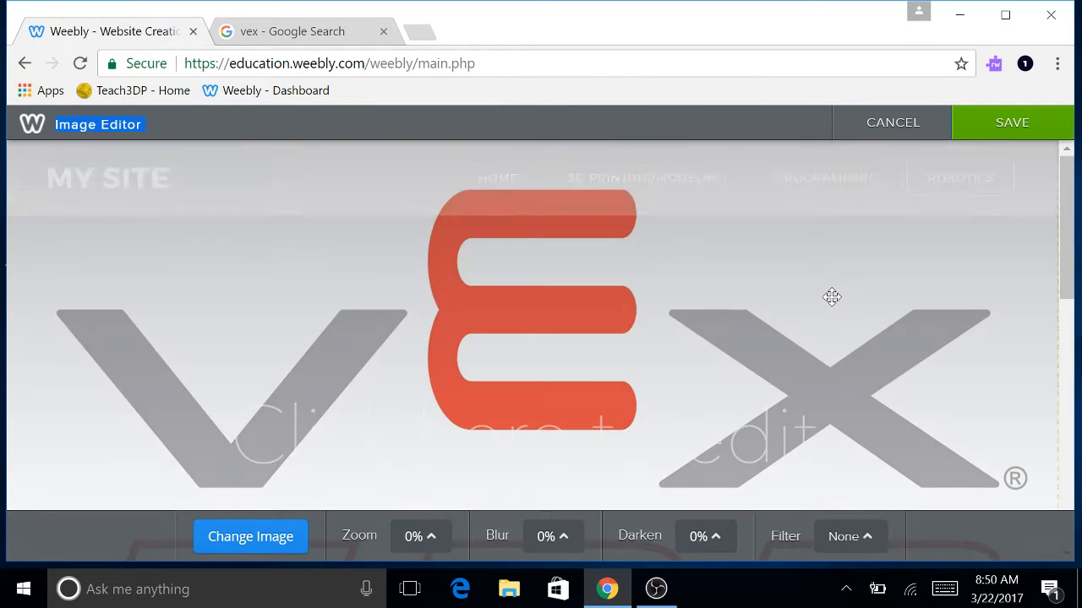
Save the VEX EDR header image in the Image Editor.
scroll(828, 288, down, 3)
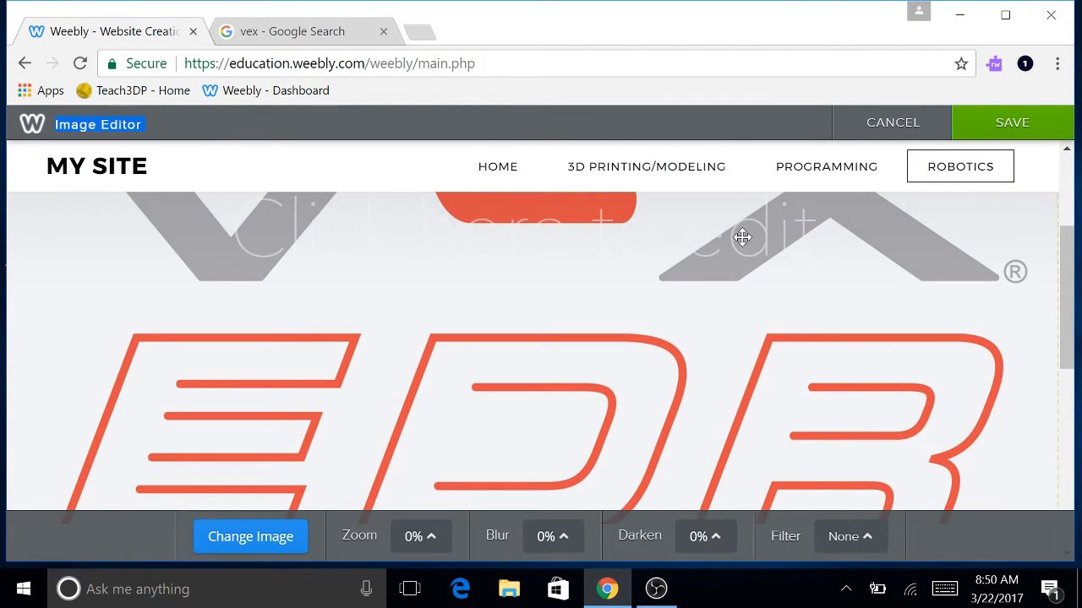
scroll(553, 335, up, 3)
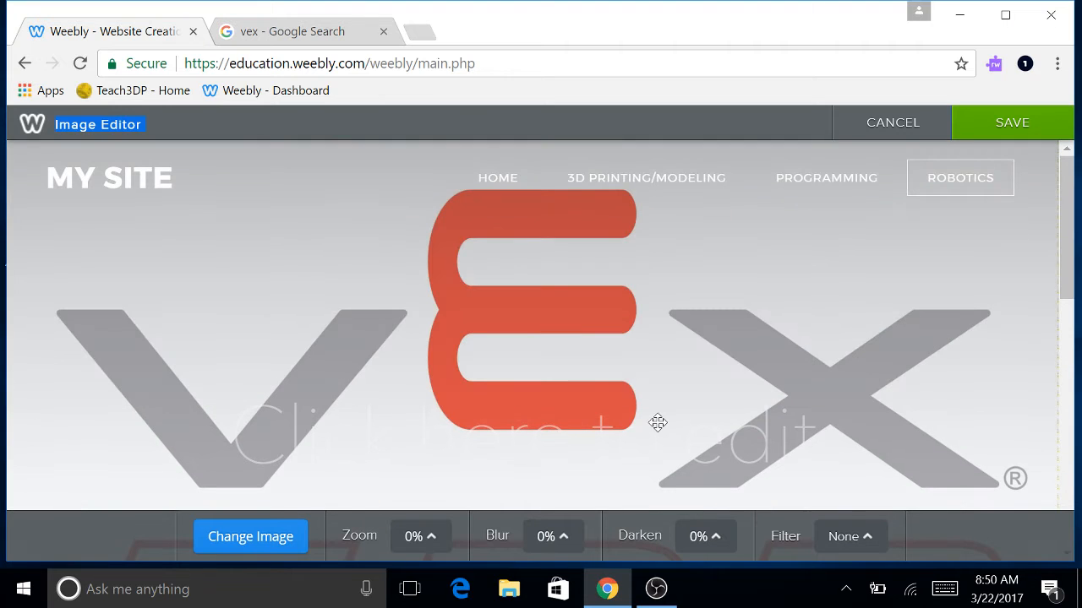
scroll(722, 436, down, 3)
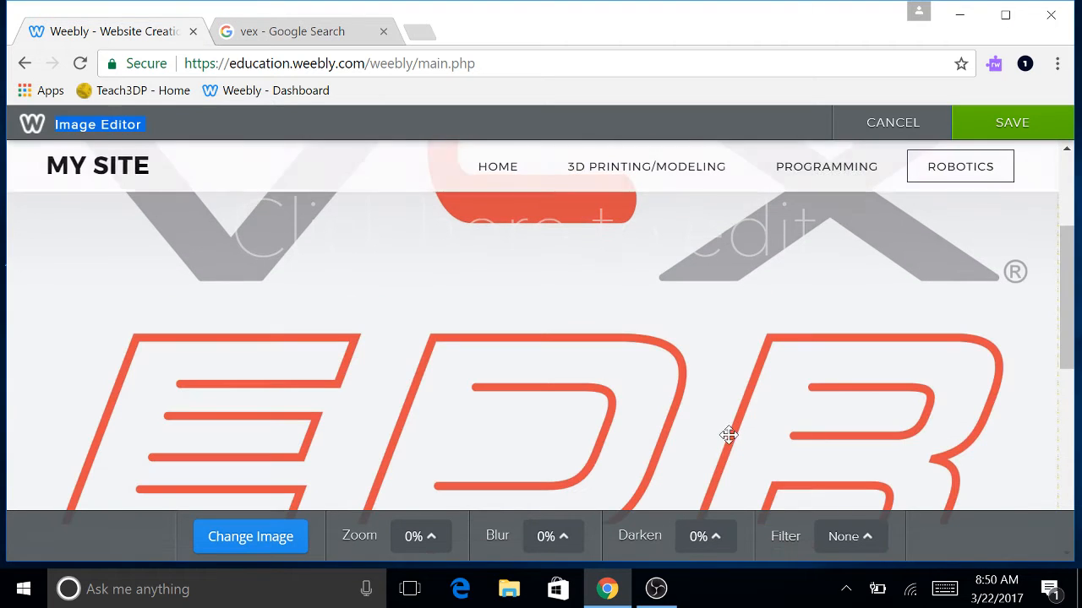
click(994, 135)
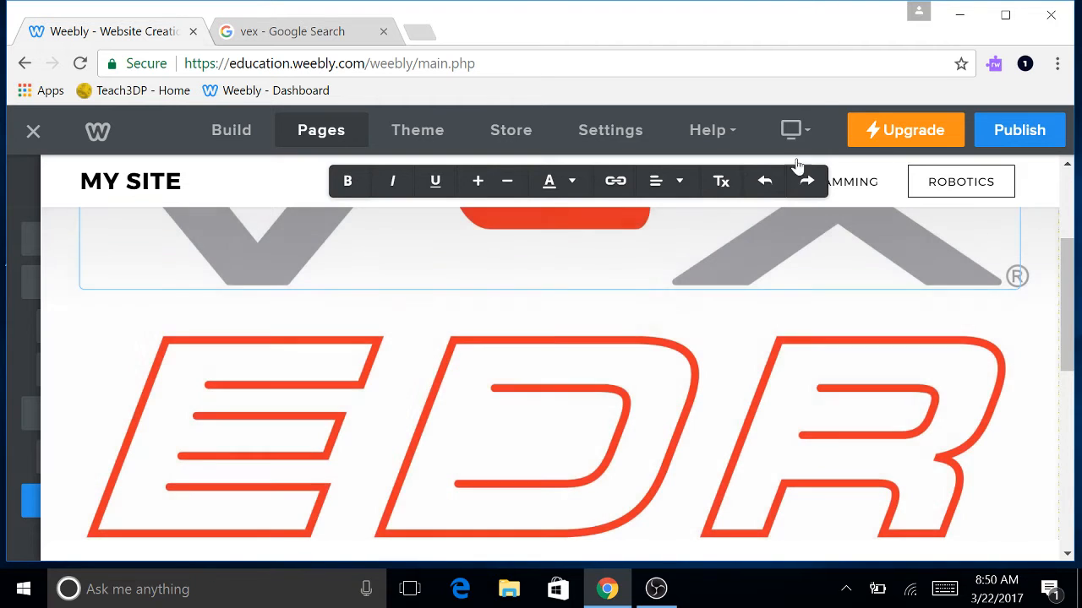
Type Robotics as the header title and set its text to a dark grey.
click(573, 184)
click(653, 226)
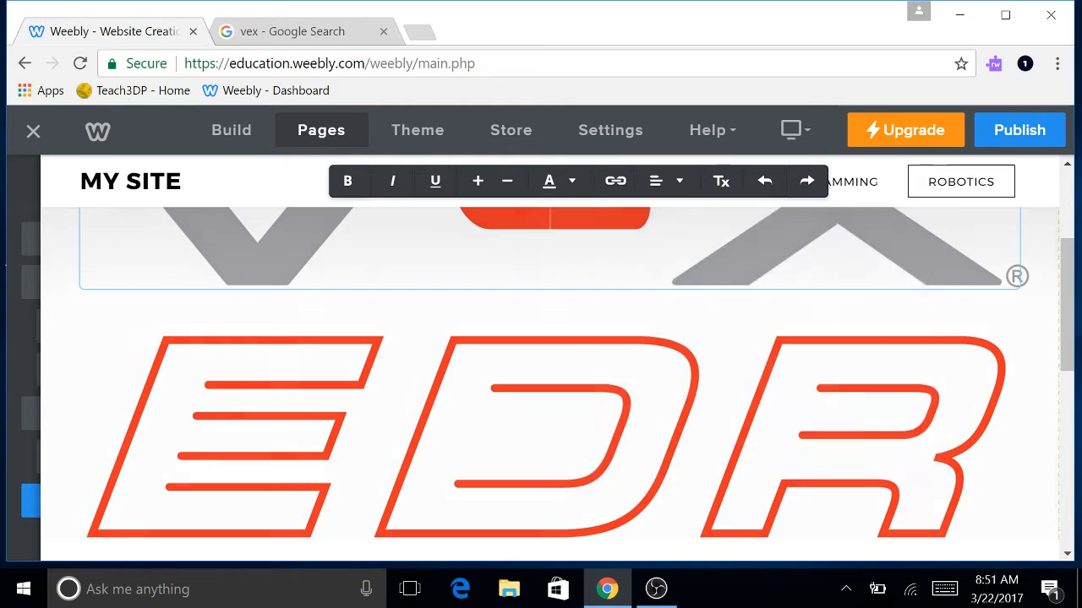
text(Robotics)
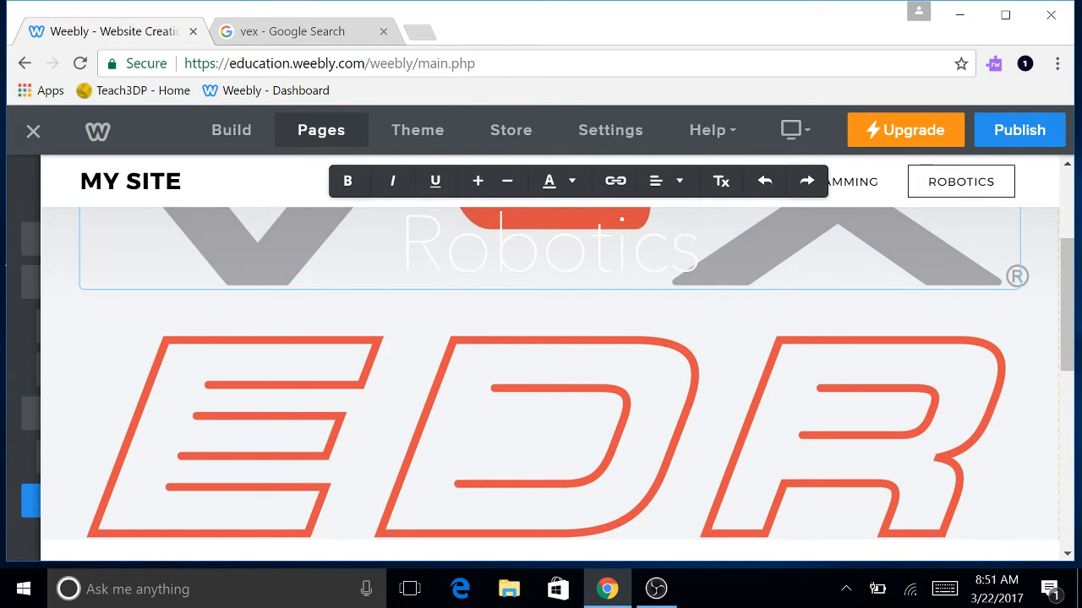
drag(701, 249, 398, 250)
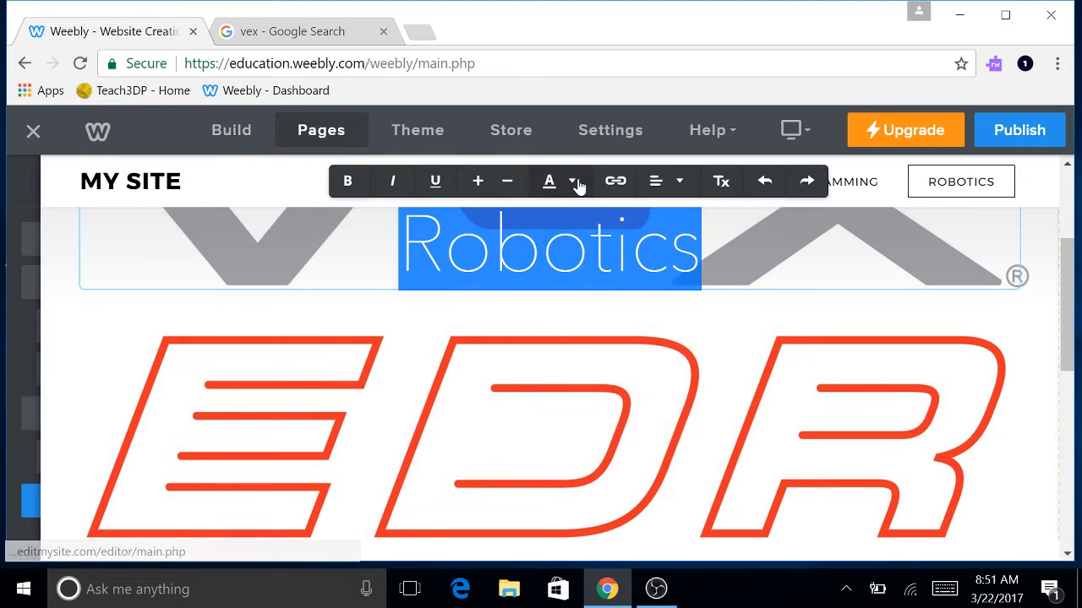
click(575, 183)
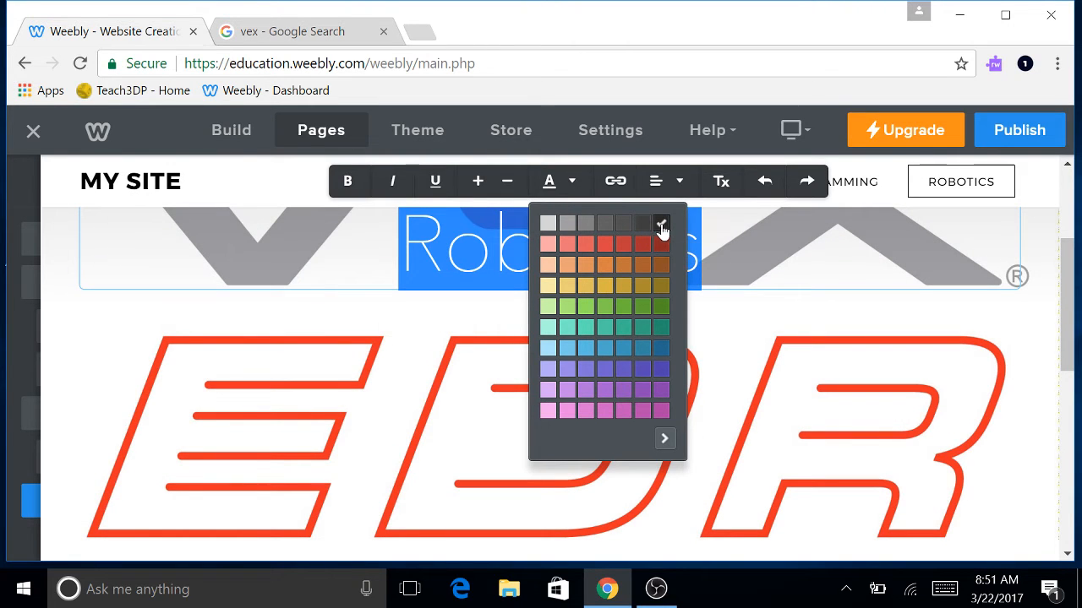
click(673, 301)
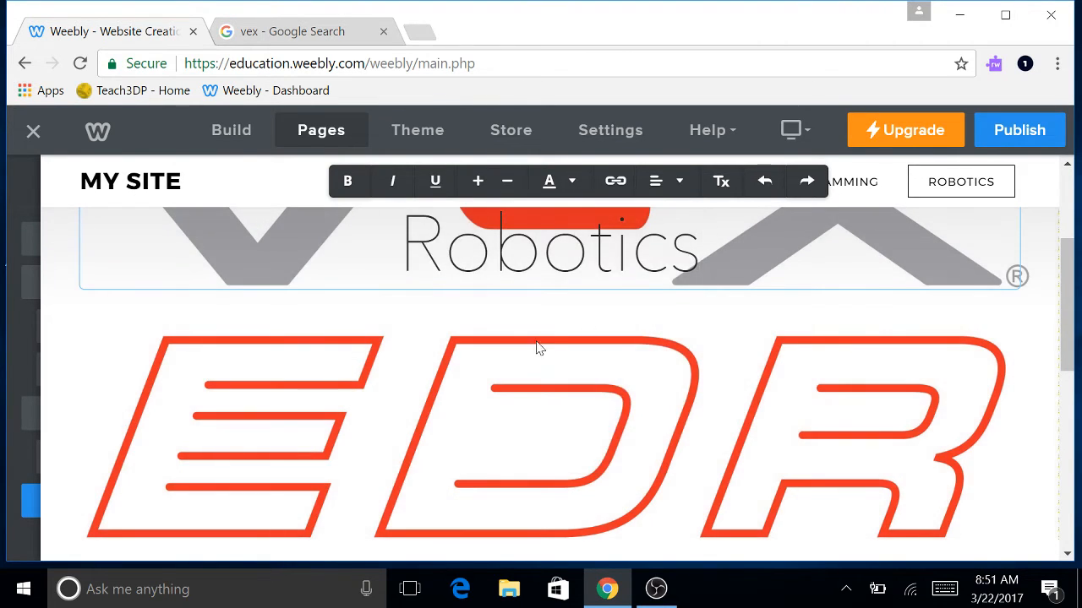
Make the Robotics heading bold.
scroll(647, 350, up, 2)
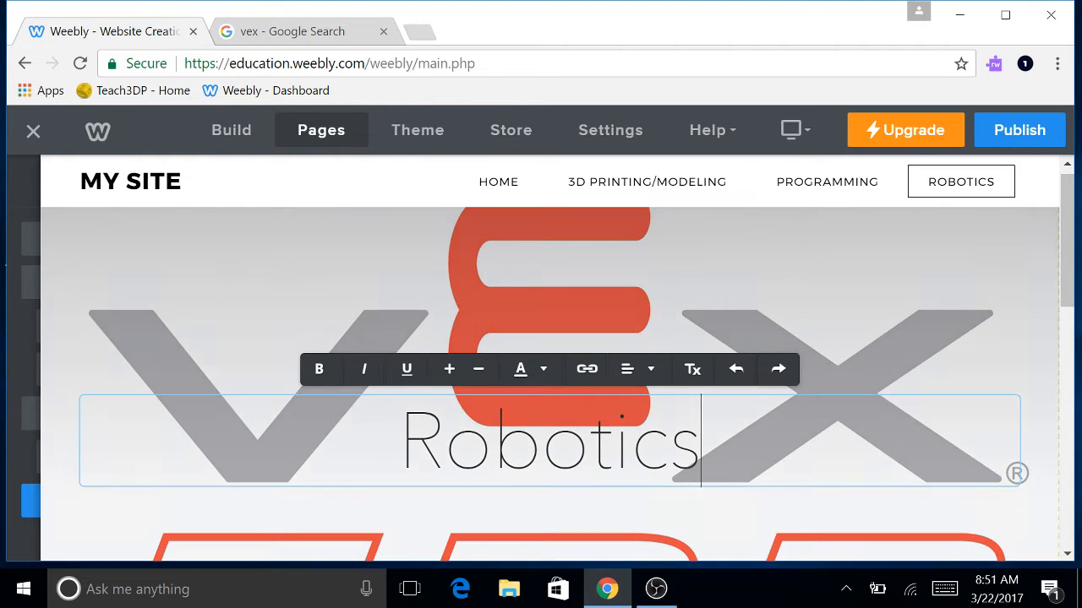
drag(701, 443, 395, 444)
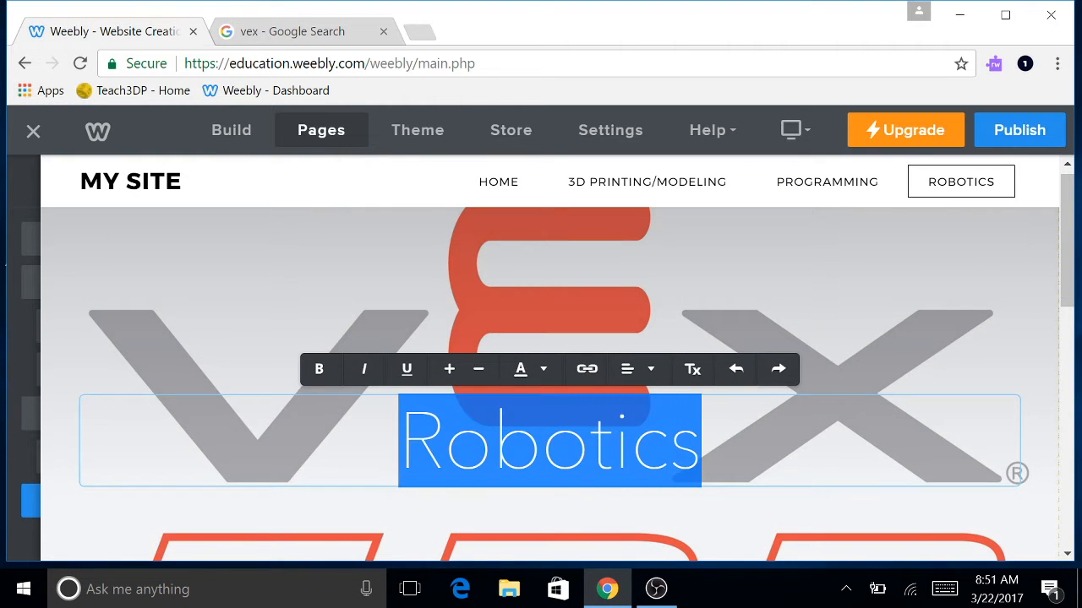
click(319, 370)
click(756, 515)
scroll(785, 499, down, 5)
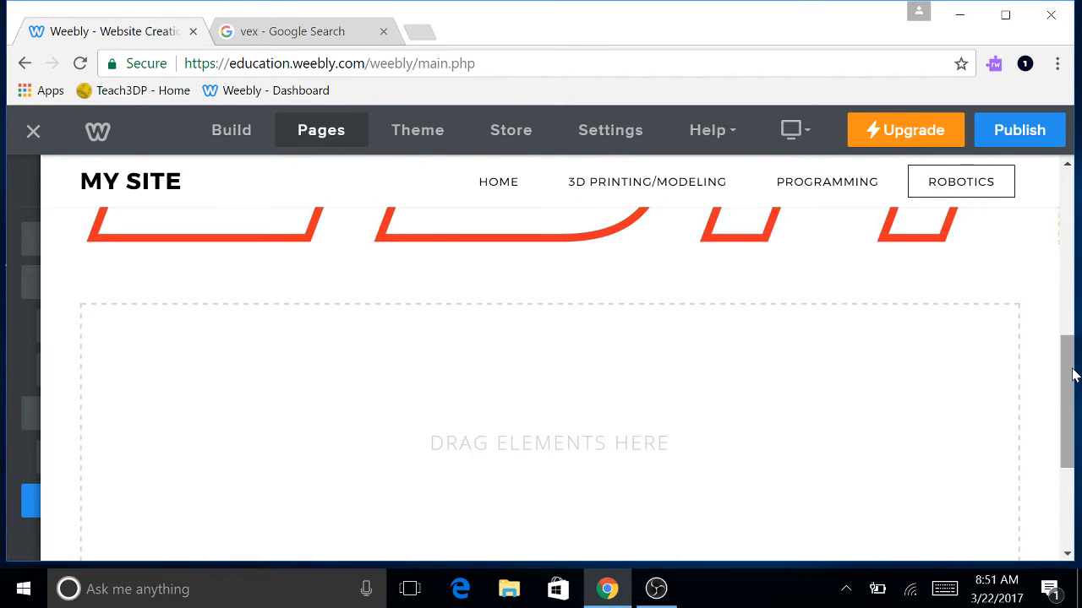
drag(1067, 347, 1059, 396)
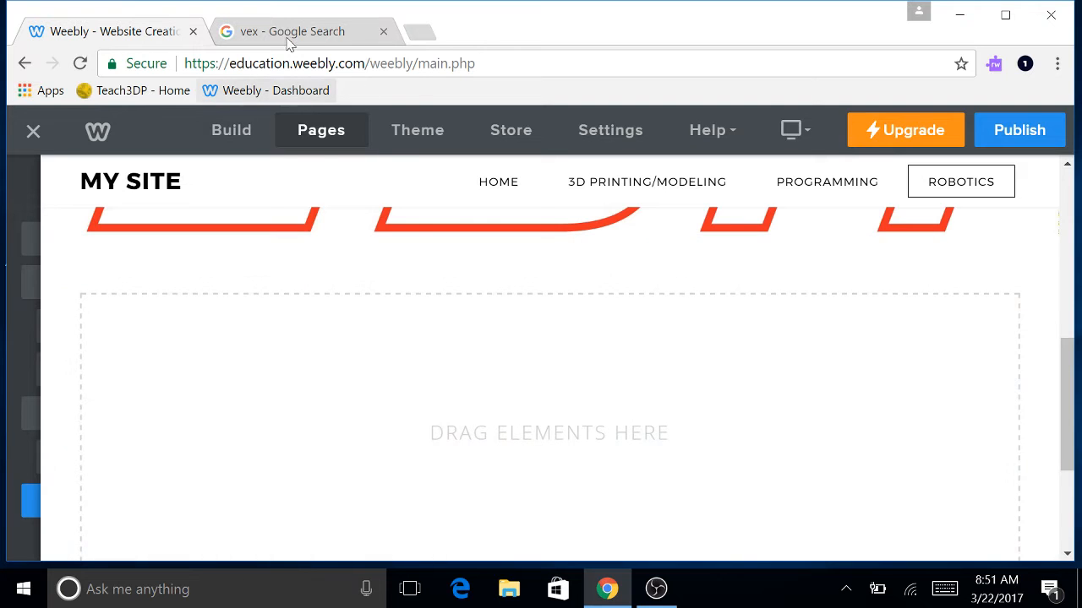
Search Google Images for 'limit switch vex'.
click(281, 34)
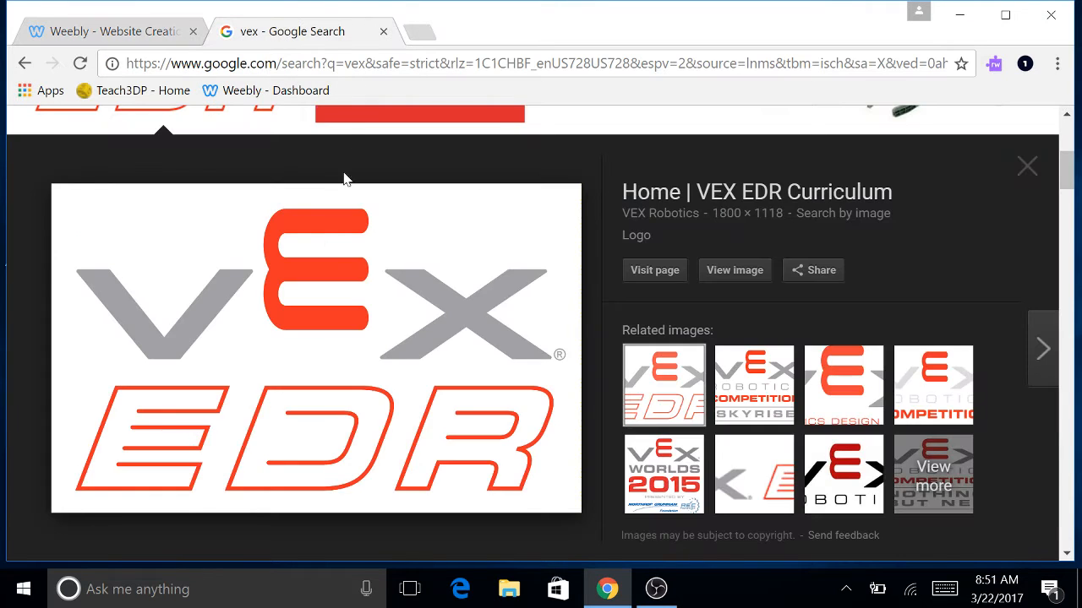
scroll(321, 241, up, 5)
double_click(191, 148)
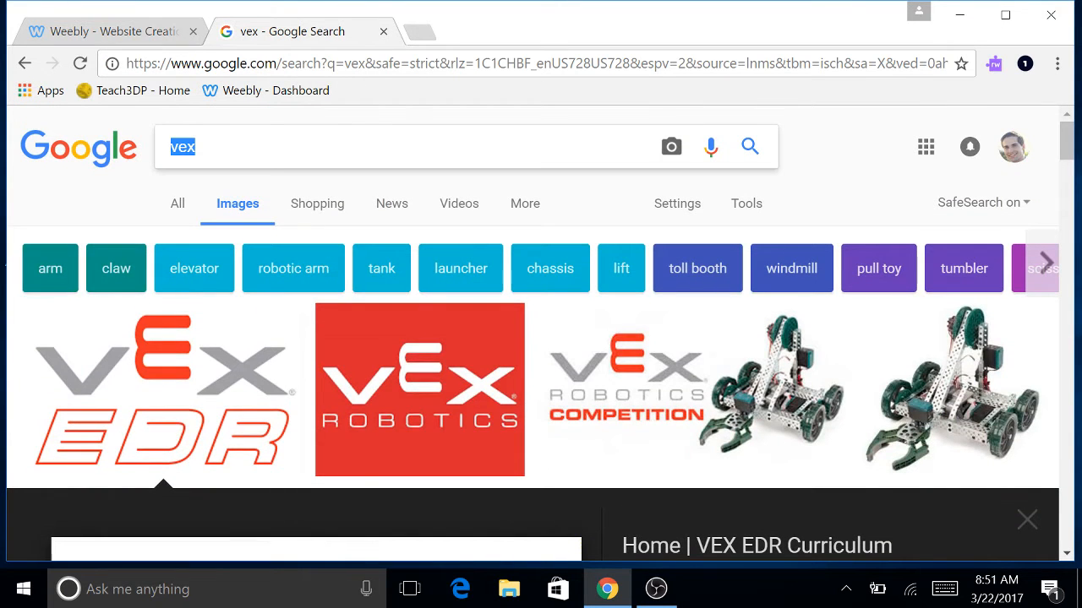
text(limit)
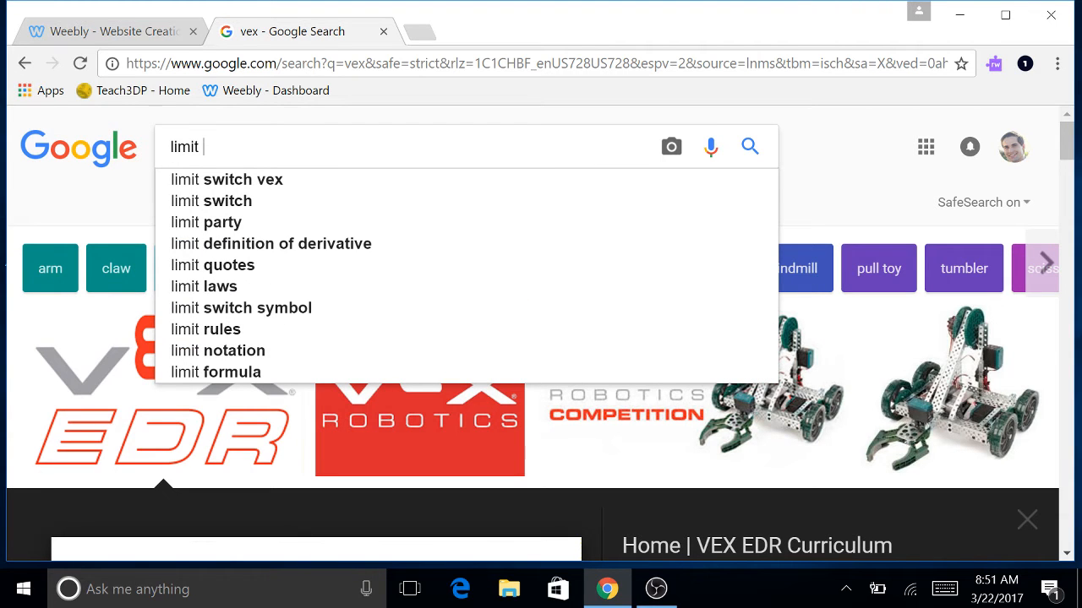
click(253, 184)
scroll(349, 411, down, 1)
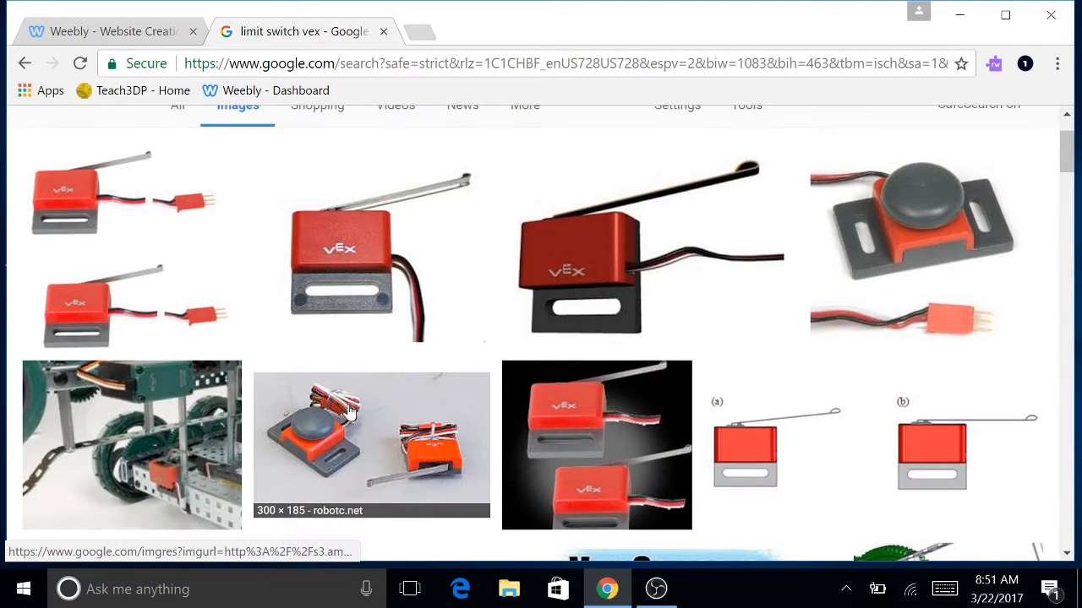
scroll(363, 376, down, 3)
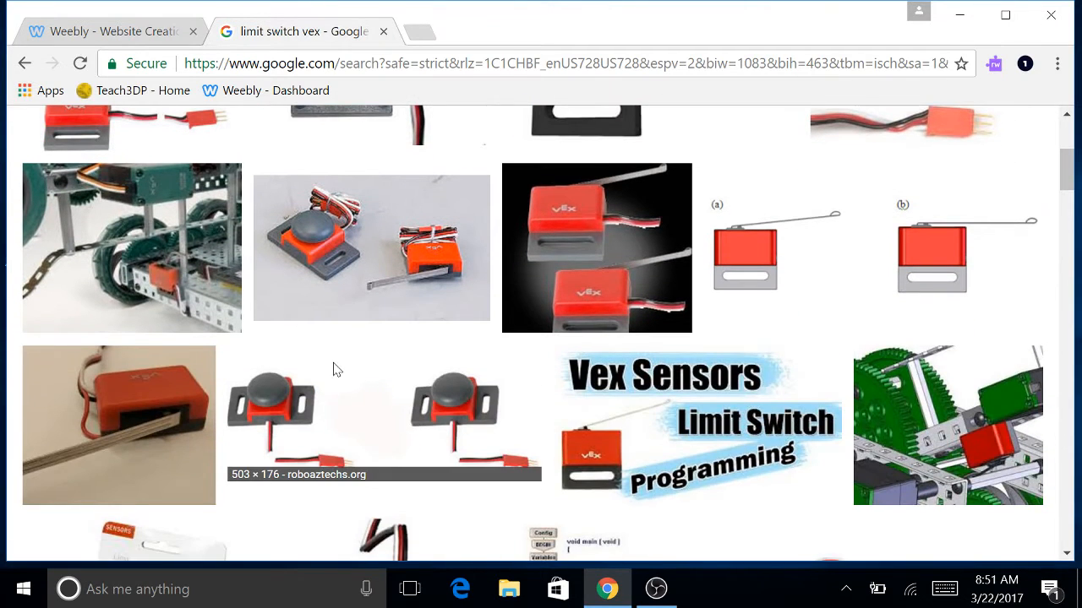
scroll(334, 369, up, 3)
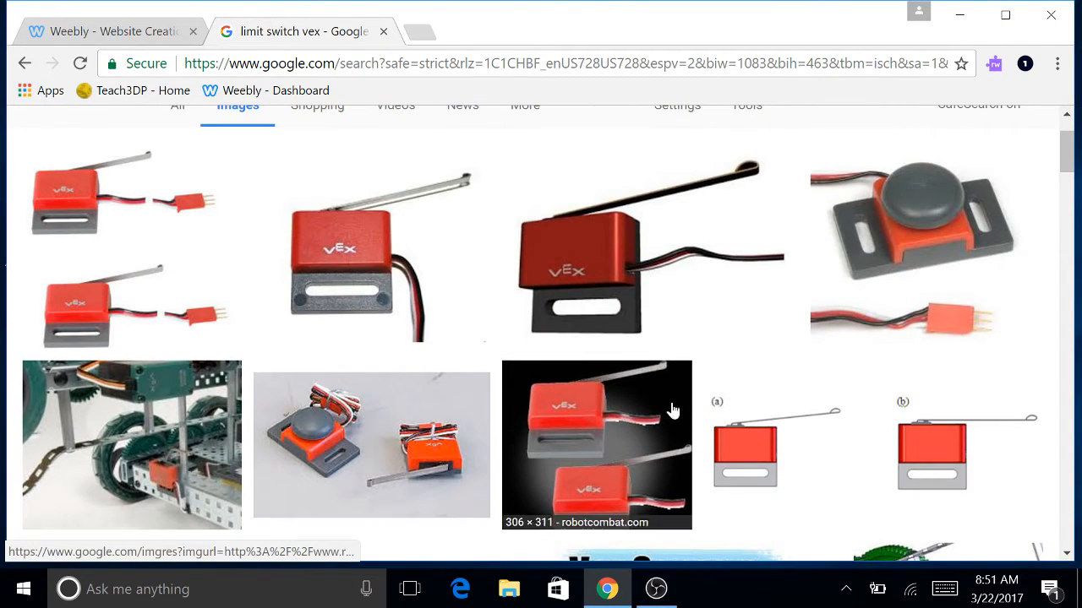
Save the first VEX limit switch photo as limit switch.jpg and return to Weebly.
click(81, 232)
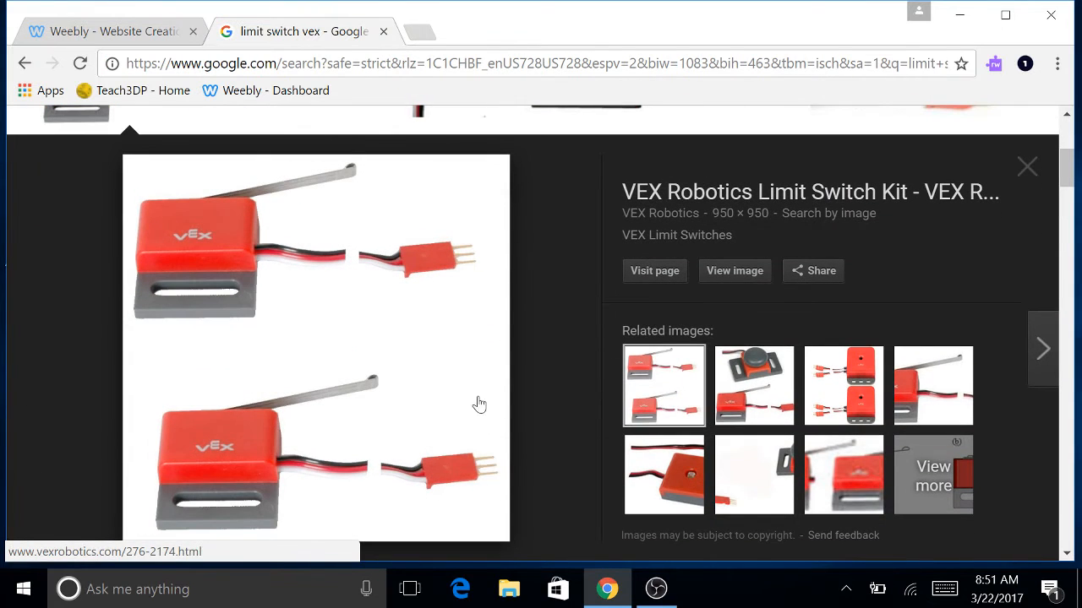
right_click(425, 393)
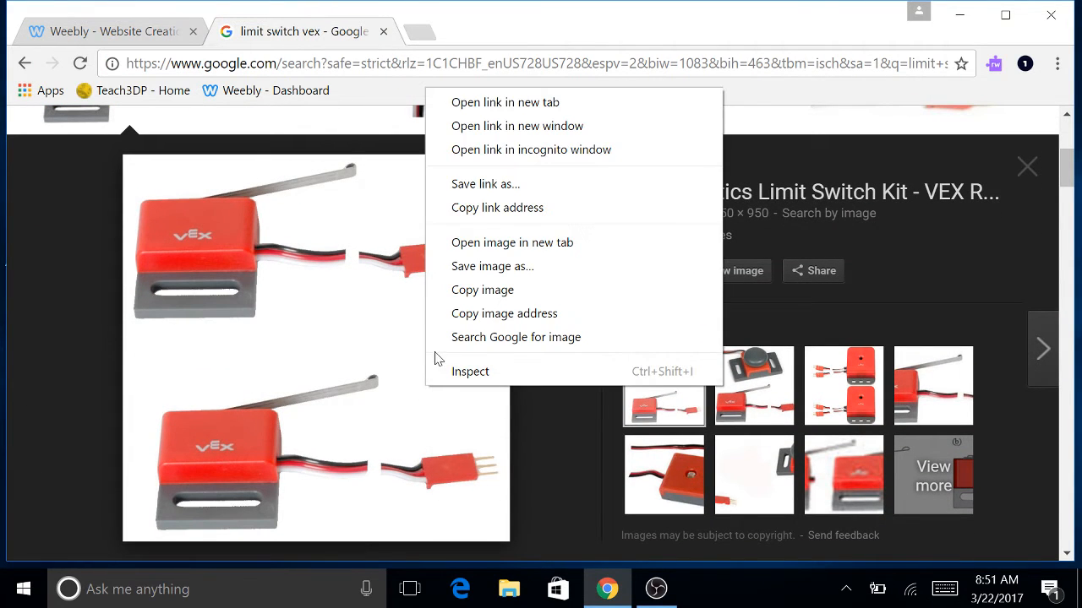
click(491, 266)
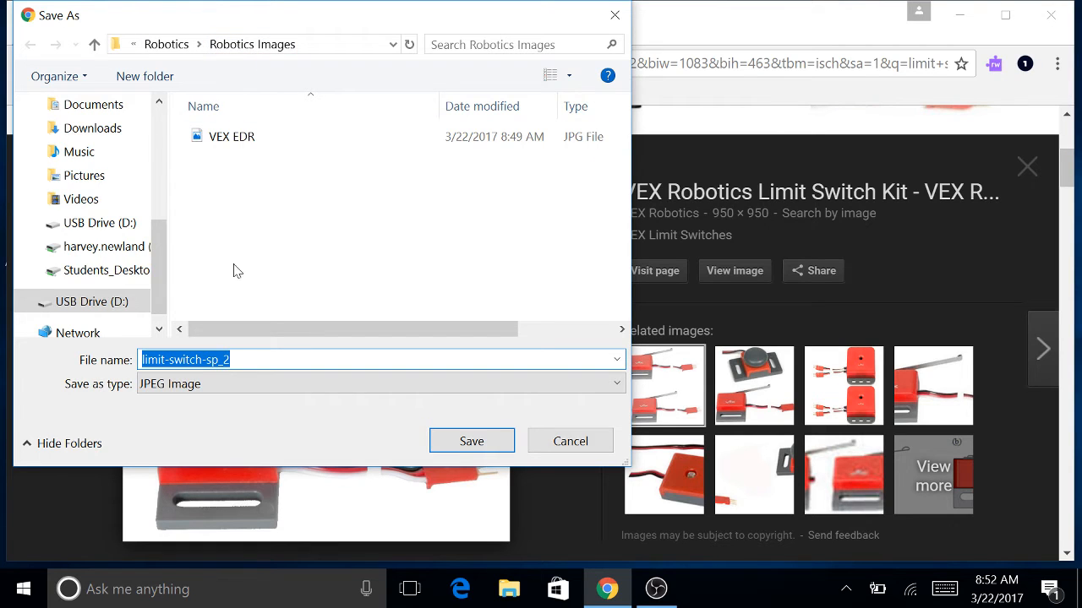
key(BackSpace)
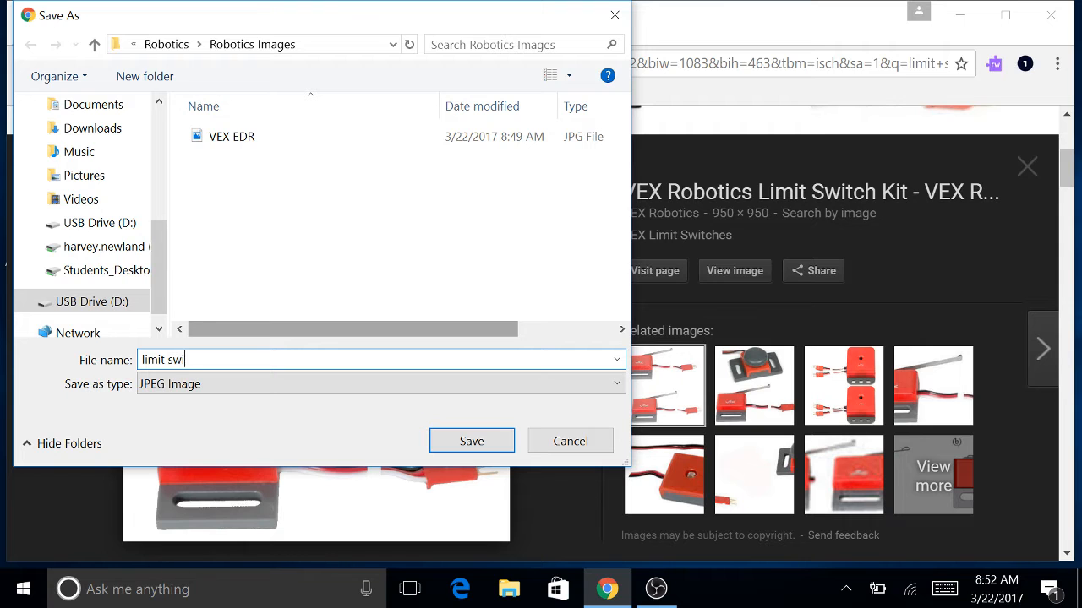
click(440, 442)
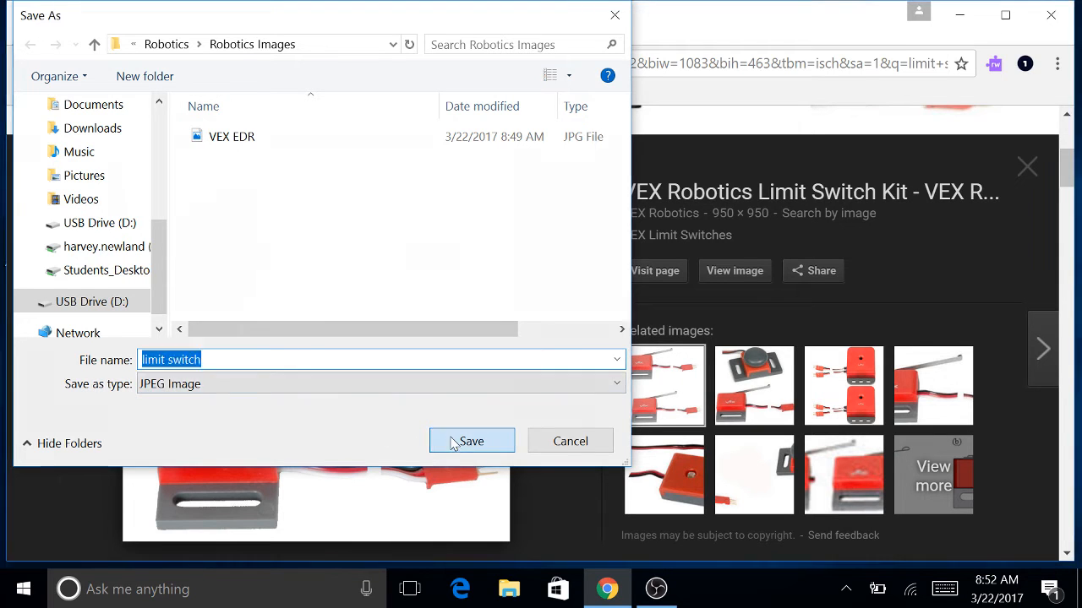
click(135, 31)
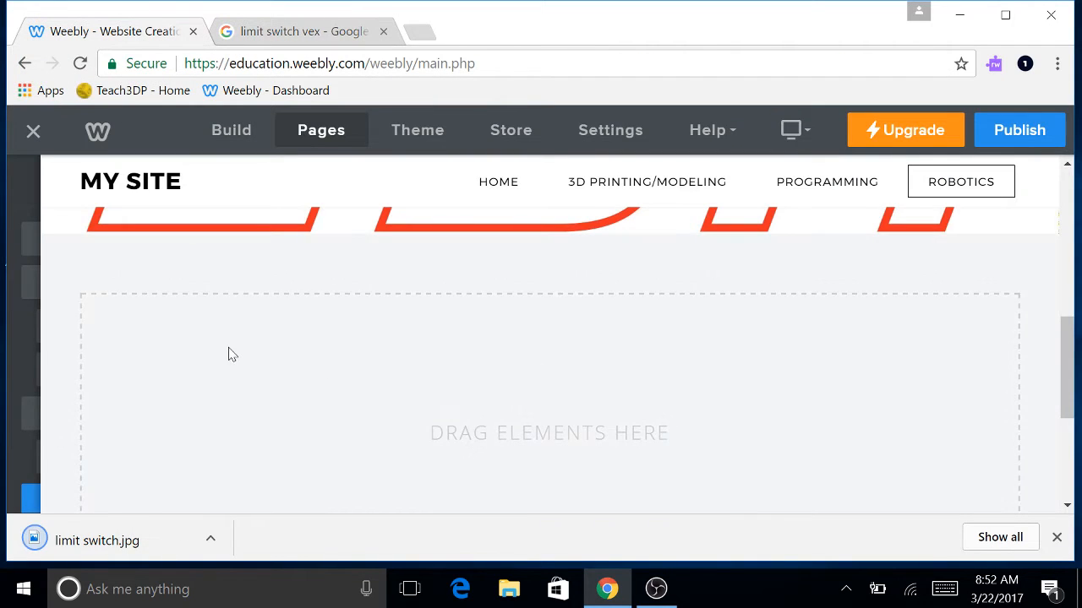
Add an image element to the empty section with a text block beside it.
mouse_move(5, 391)
click(254, 134)
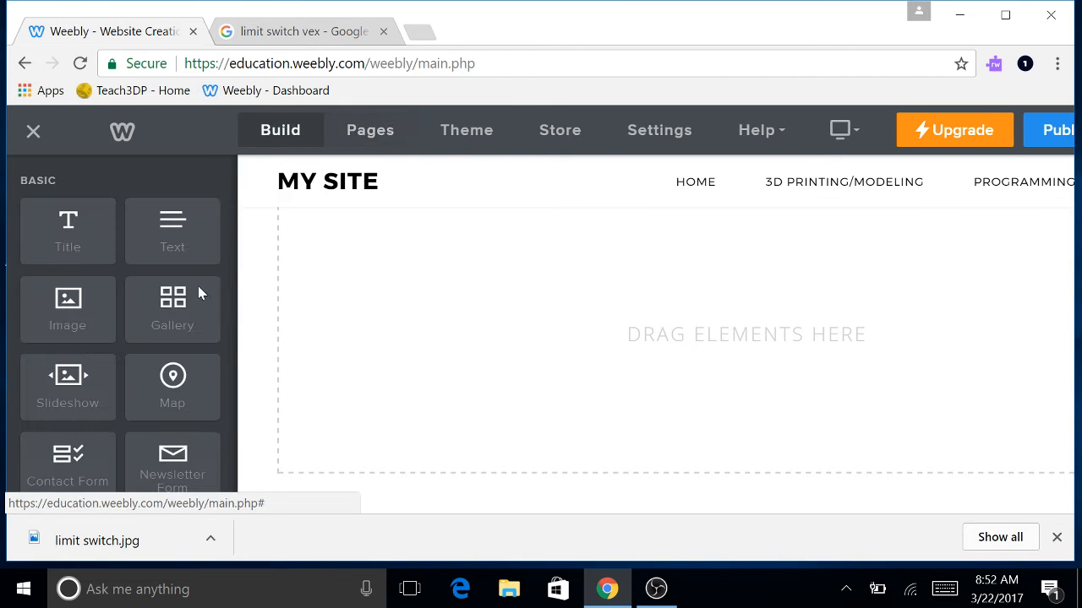
scroll(109, 389, down, 2)
scroll(112, 330, up, 2)
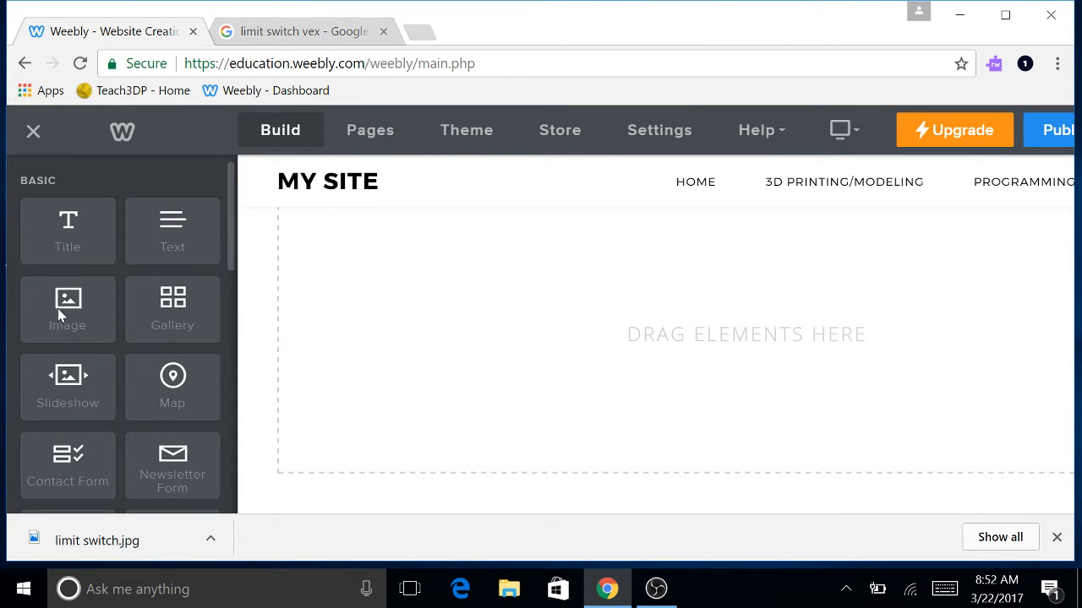
drag(66, 304, 199, 357)
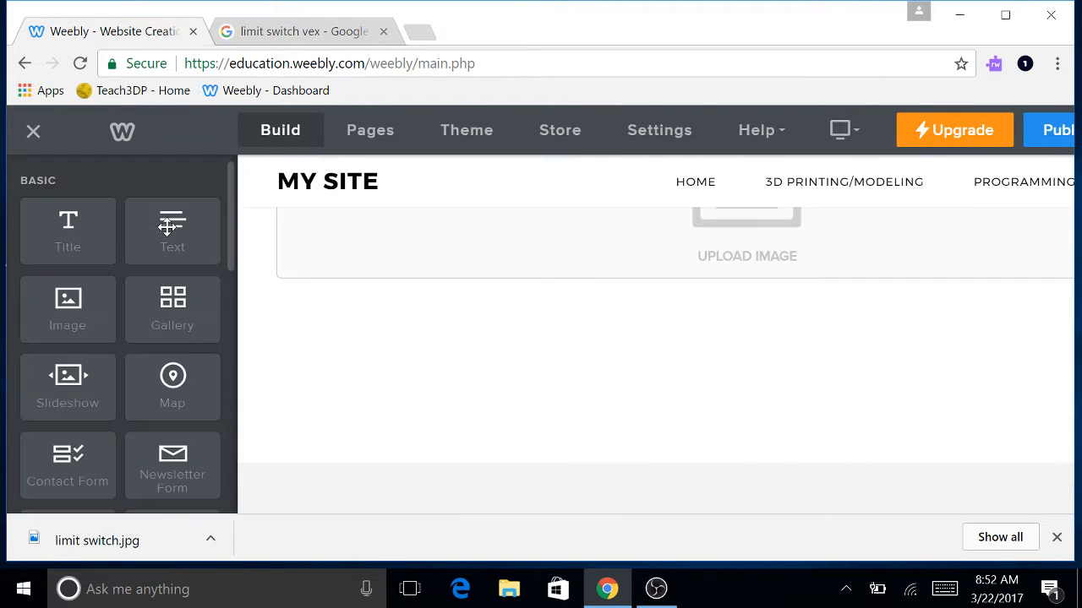
drag(172, 230, 1019, 235)
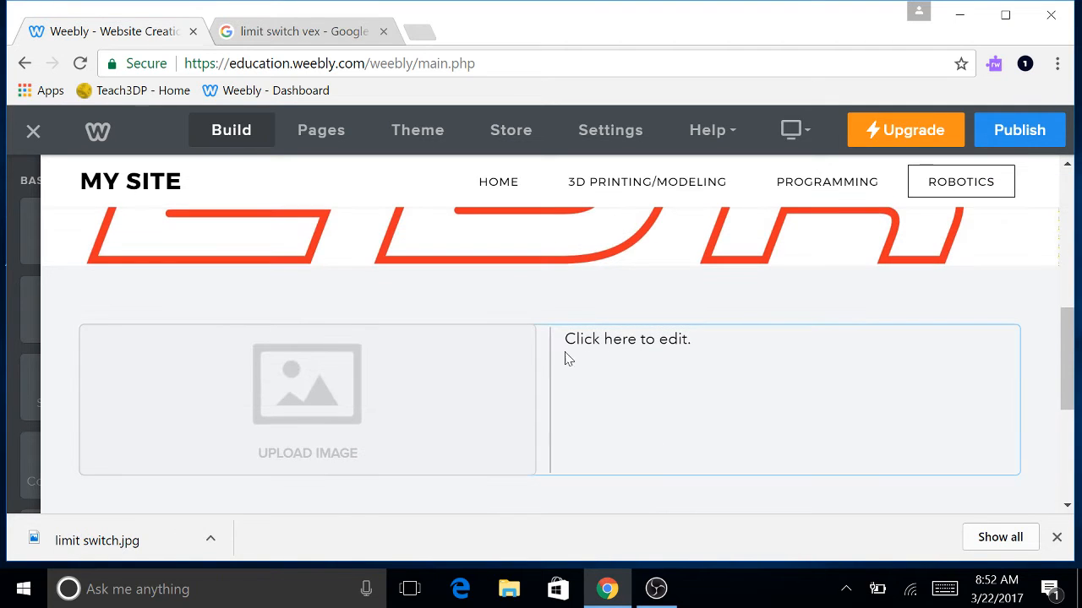
Fill the image placeholder with the uploaded 'limit switch' photo.
click(306, 387)
click(471, 387)
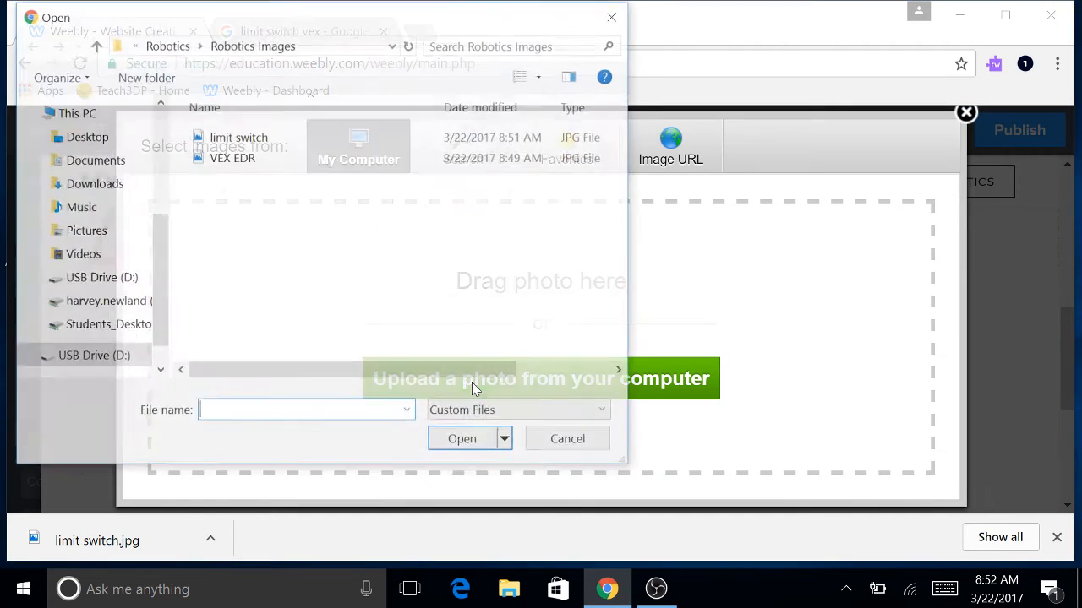
click(238, 136)
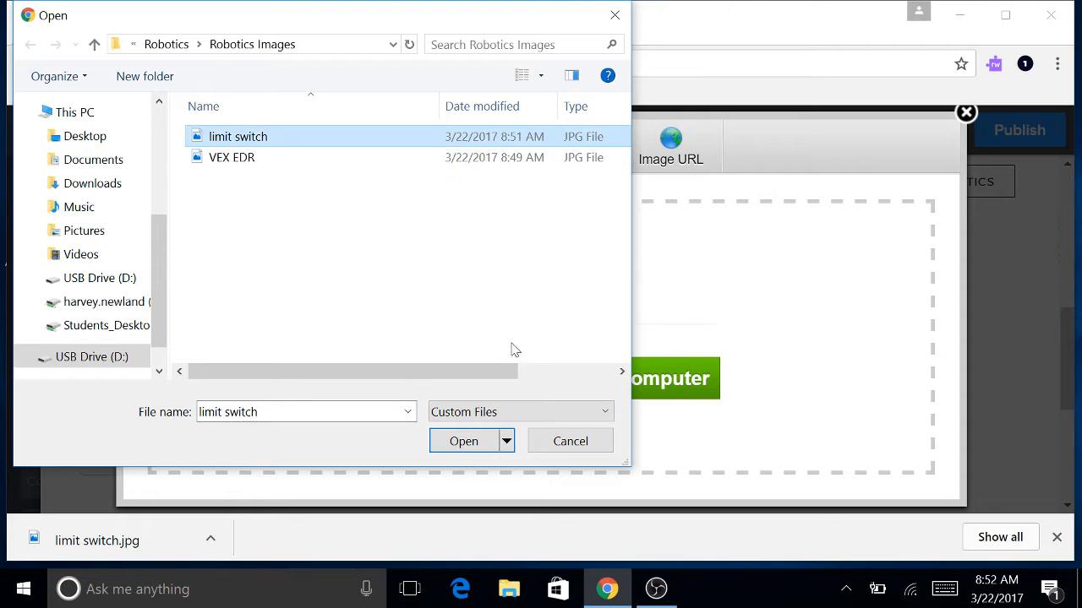
click(463, 441)
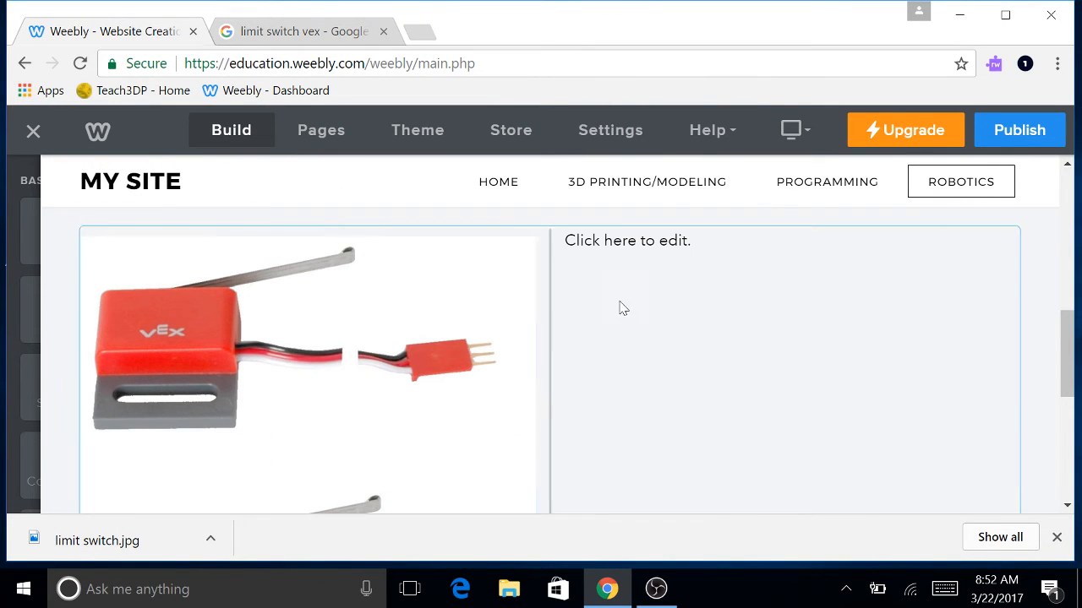
click(627, 241)
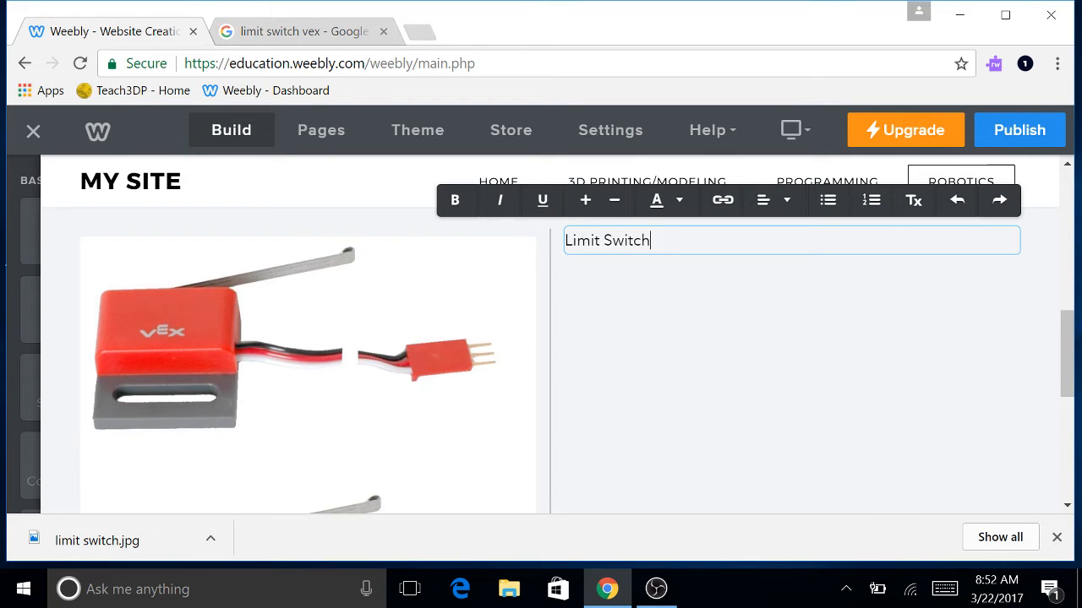
Type 'Limit Switch' beside the photo and make it a larger, bold heading.
text(Limit Switch)
key(Return)
key(Return)
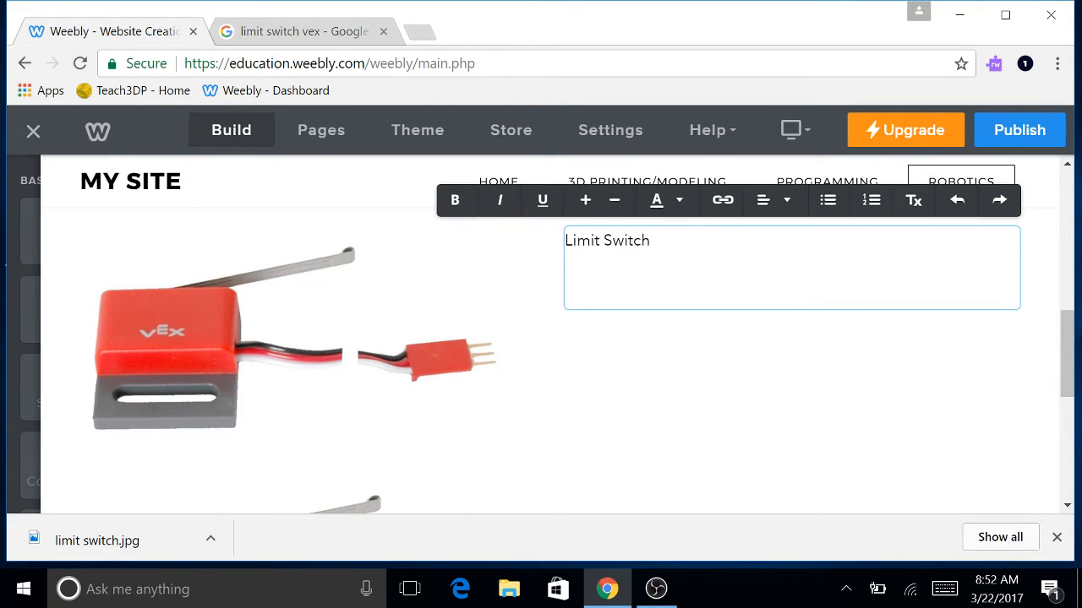
key(BackSpace)
key(BackSpace)
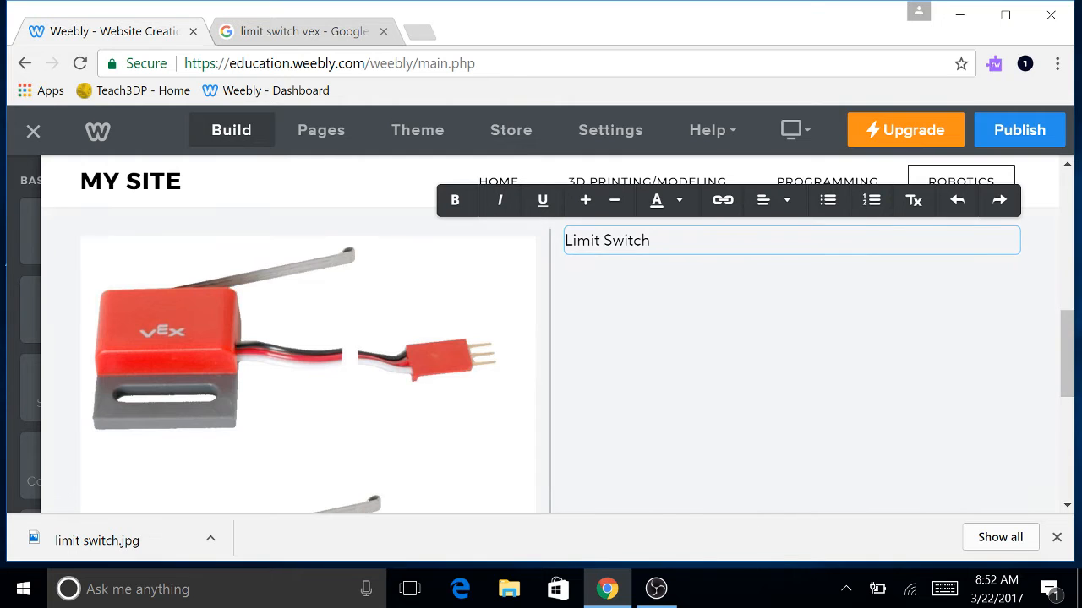
key(ctrl+shift+Left)
key(ctrl+shift+Left)
click(585, 201)
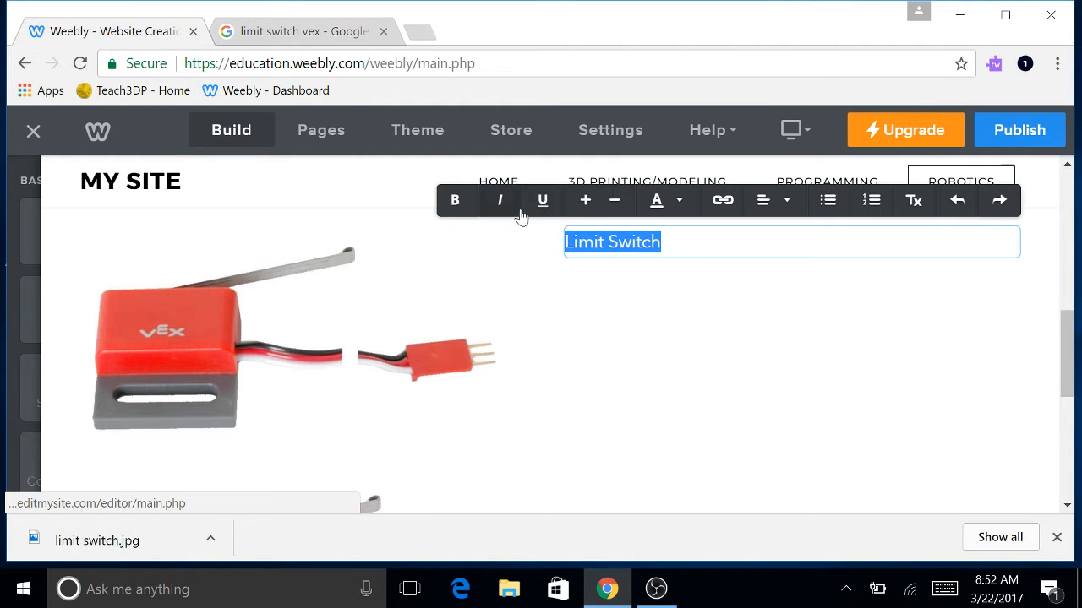
click(454, 200)
key(Right)
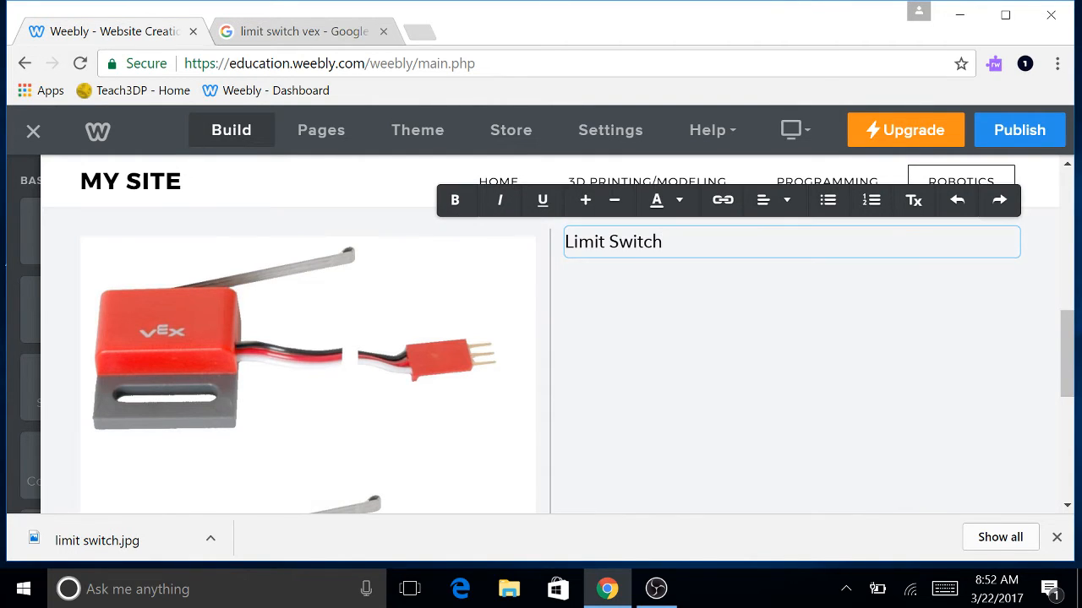
Below the heading, write a sentence saying the switch works when the metal lever is pushed down.
key(Return)
key(Return)
key(BackSpace)
key(Return)
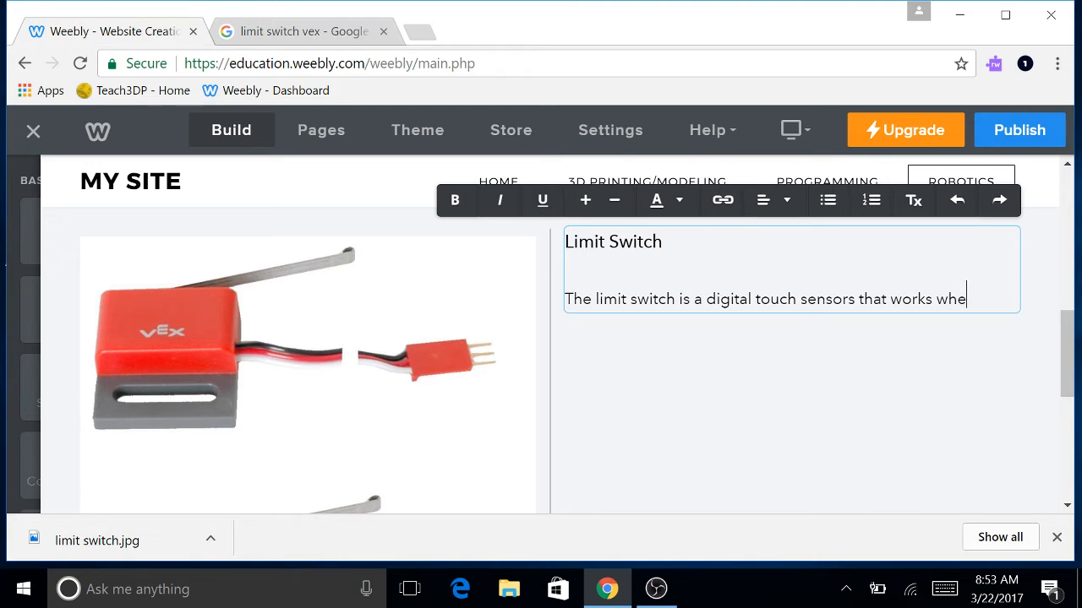
text(s)
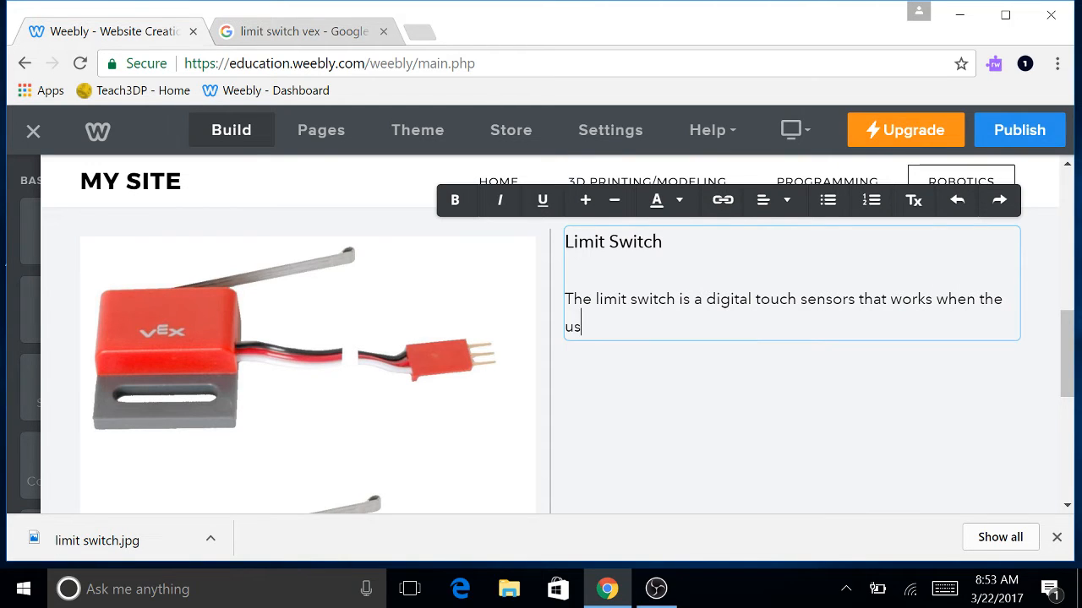
text(er pushes the metal lever down.)
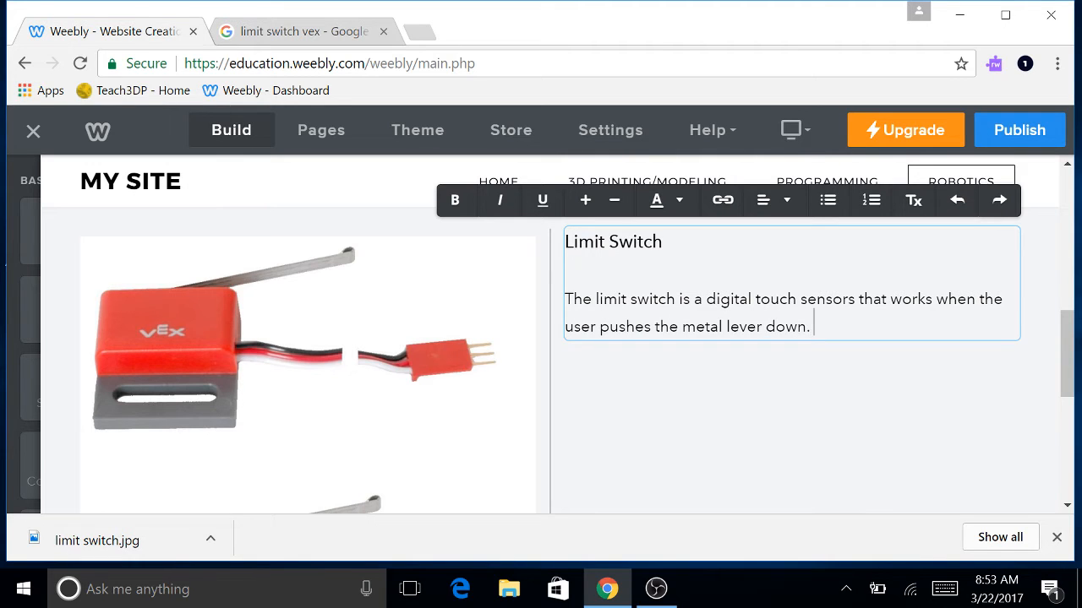
scroll(652, 398, down, 1)
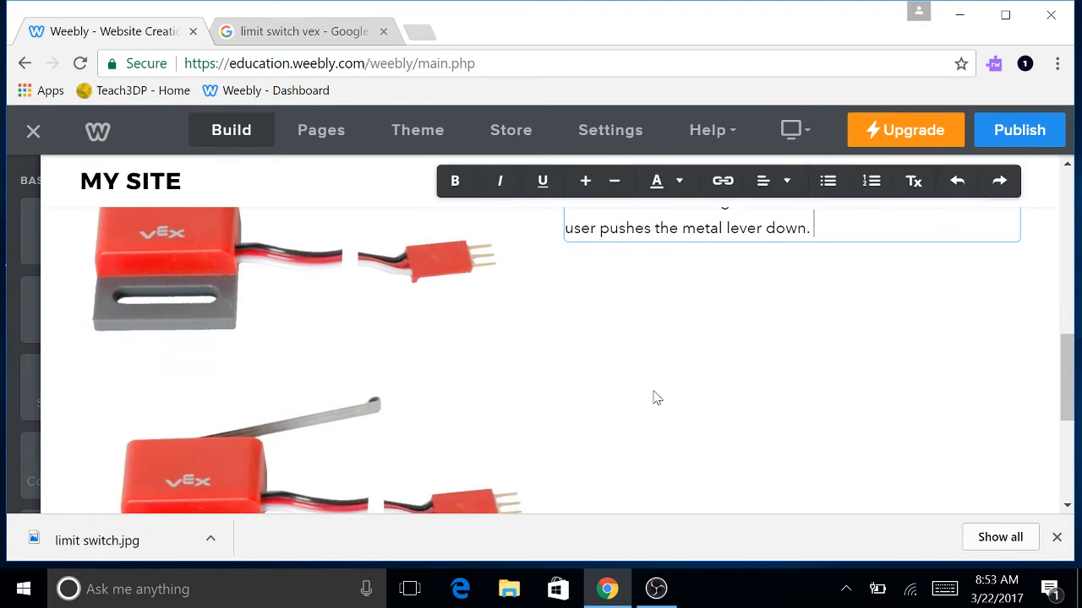
Correct 'sensors' to 'sensor' in the limit switch description.
scroll(649, 381, up, 2)
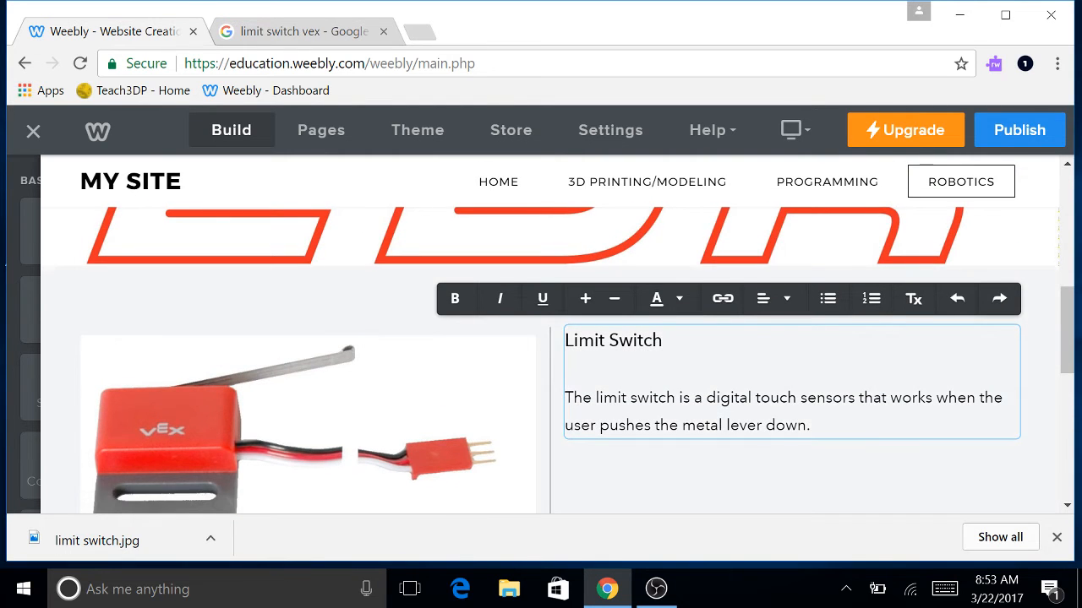
scroll(640, 379, down, 1)
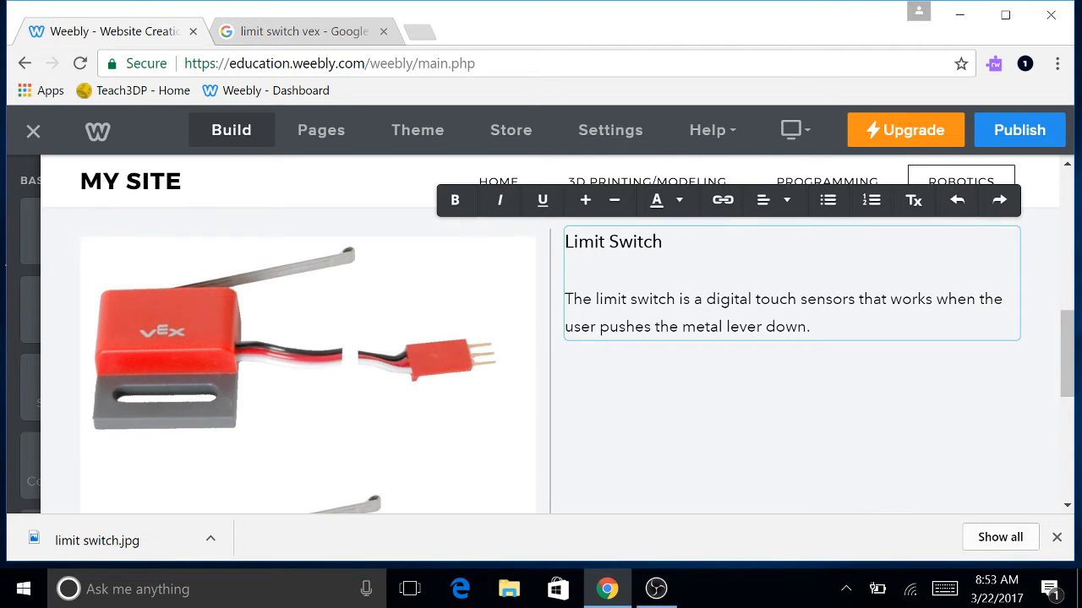
key(BackSpace)
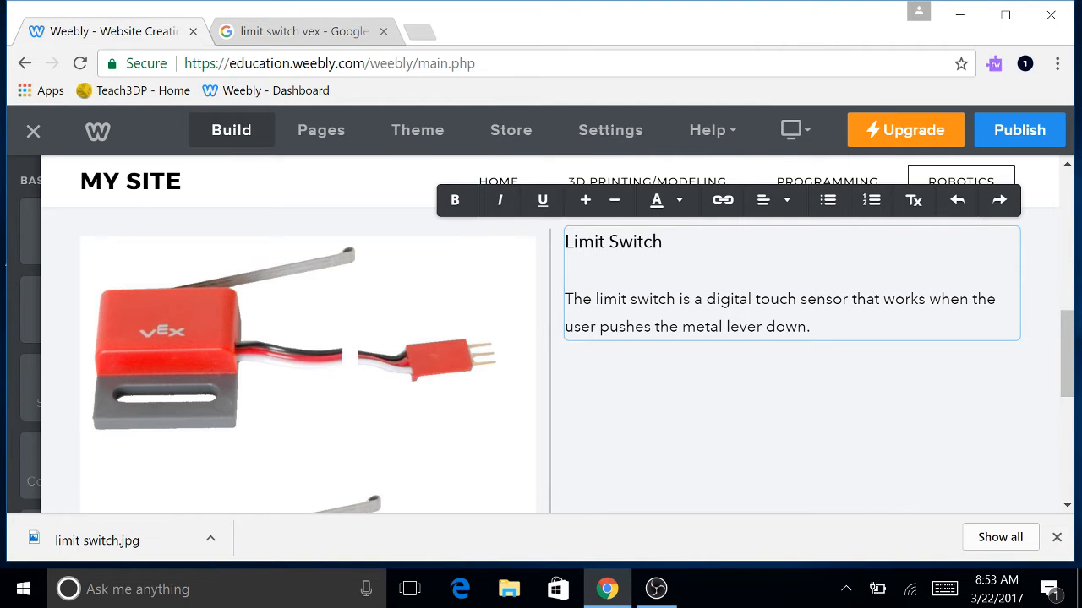
scroll(725, 326, down, 2)
scroll(724, 326, up, 2)
scroll(732, 321, down, 2)
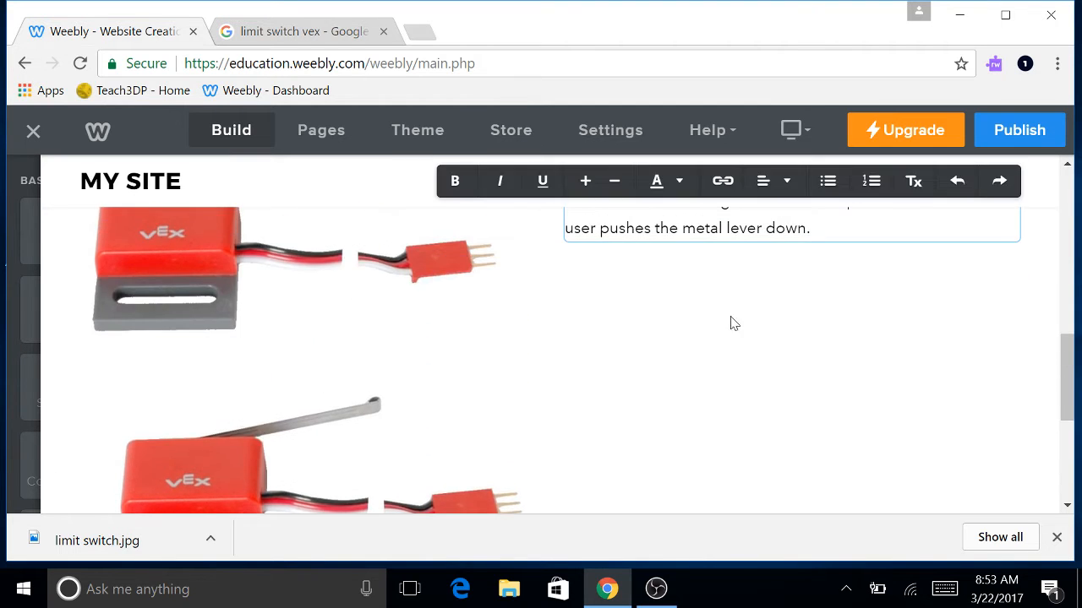
scroll(758, 297, up, 2)
scroll(758, 298, up, 1)
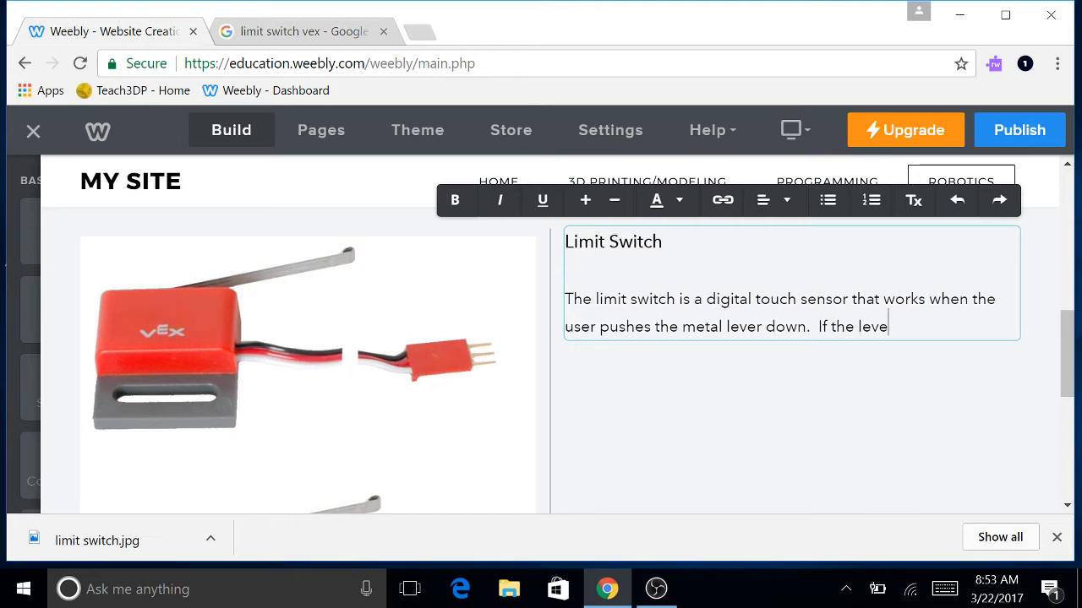
Add 'If the lever is not pressed down then the limit switch is off.' followed by blank lines.
text(not pressed down the)
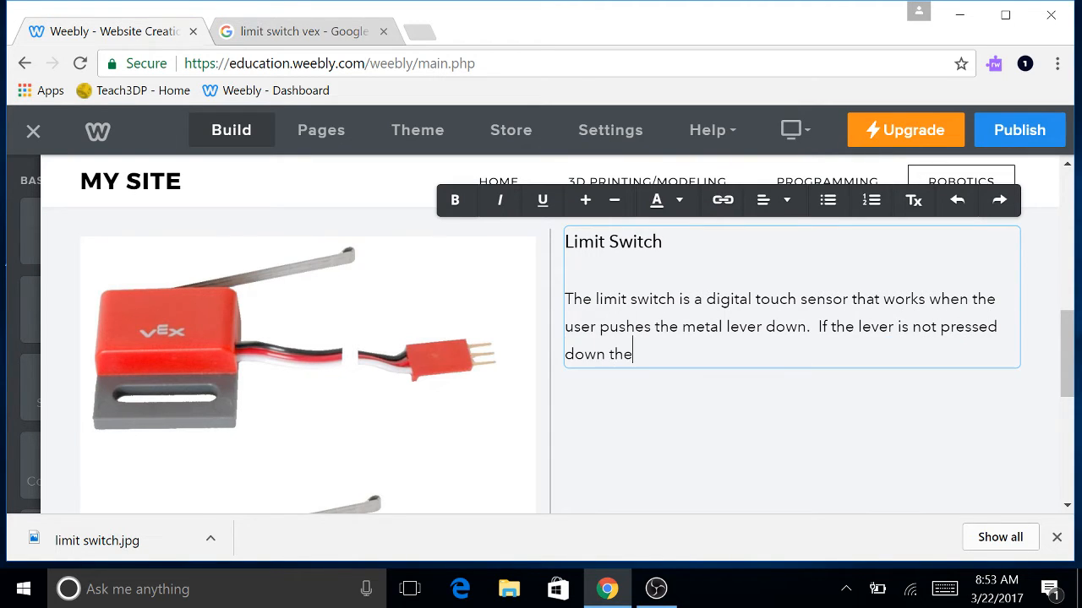
text(n the)
text(the limit switch is )
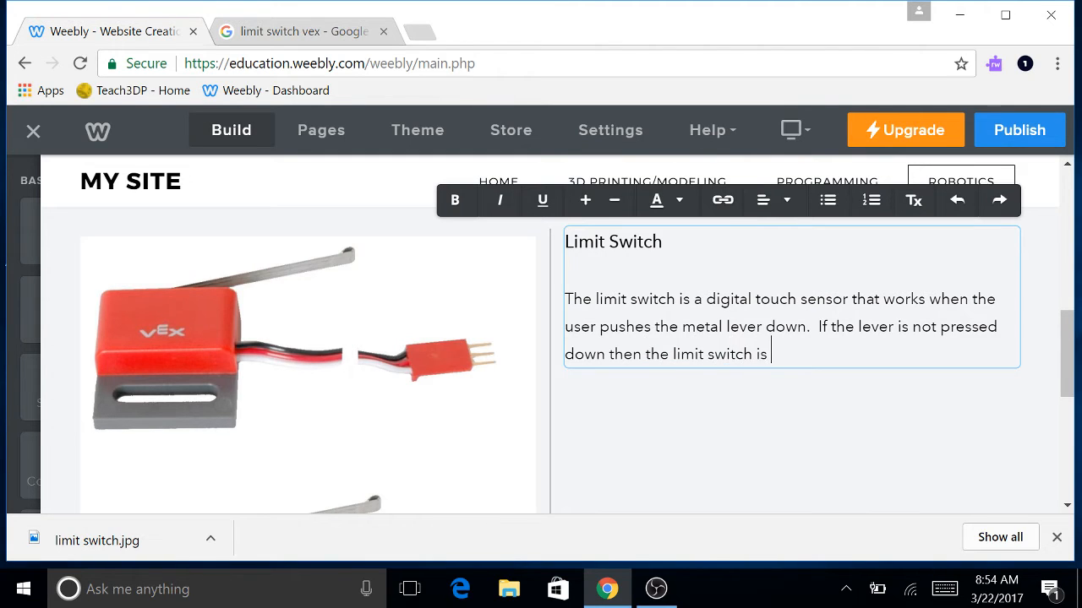
text(off.)
scroll(774, 403, down, 2)
scroll(774, 402, up, 2)
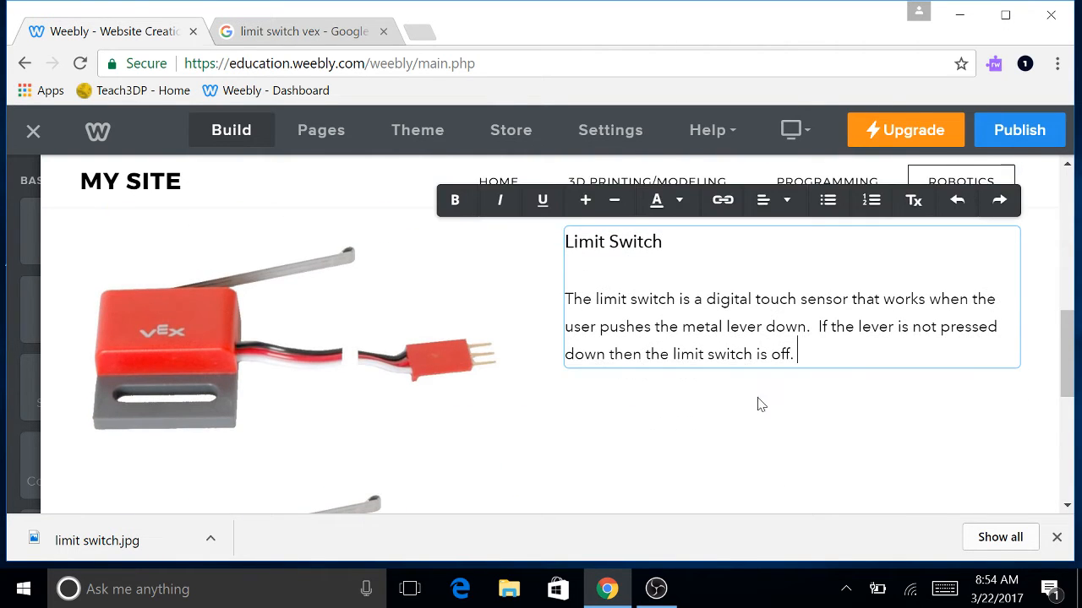
scroll(758, 404, down, 3)
scroll(744, 379, up, 4)
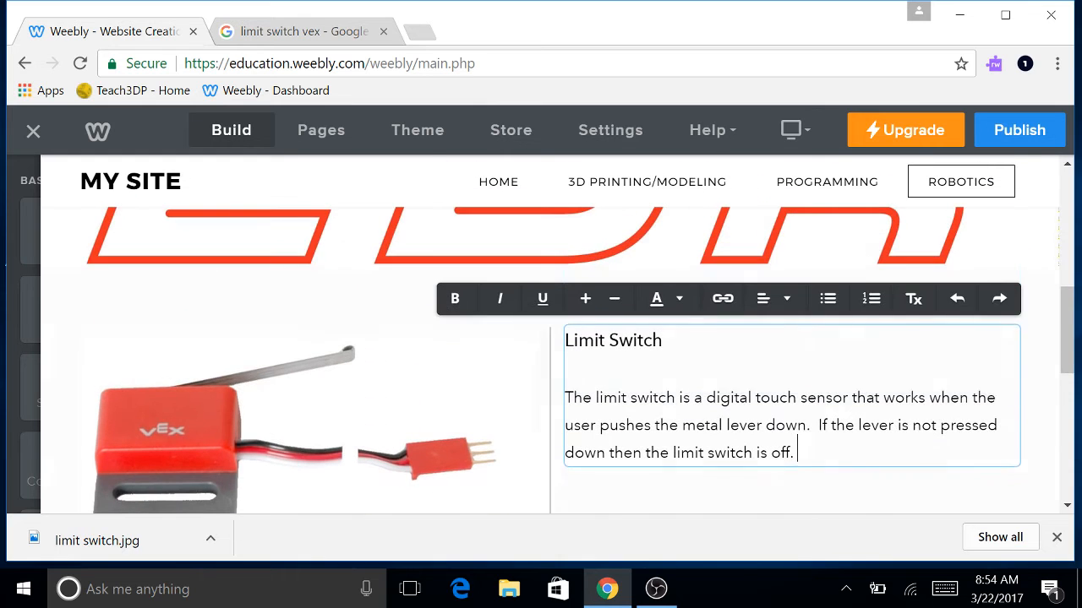
scroll(839, 401, down, 2)
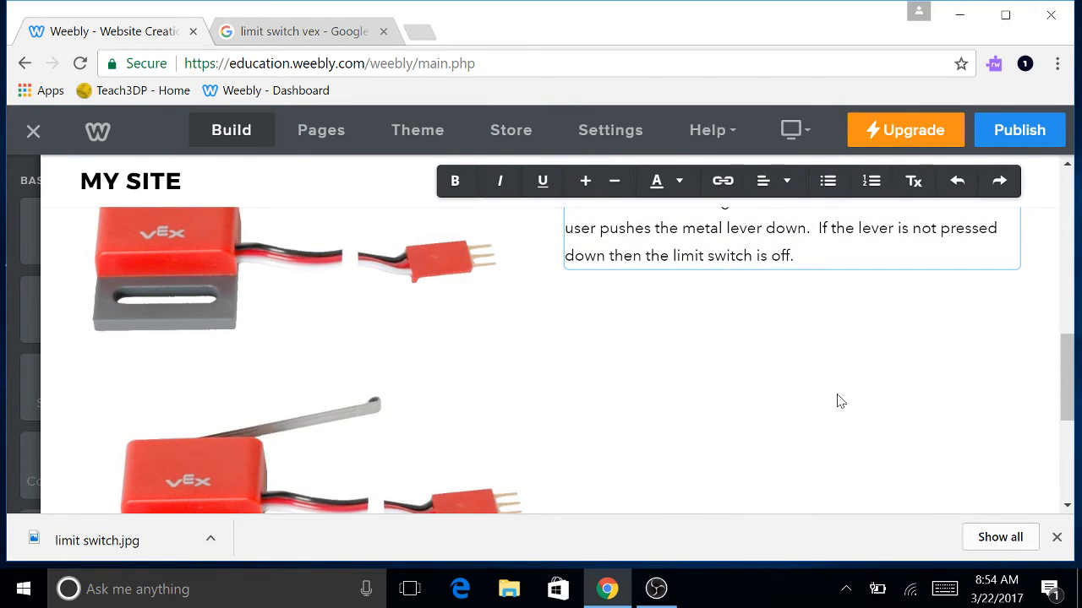
key(Return)
key(Return)
Add a button and position it just beneath the limit switch description.
mouse_move(14, 364)
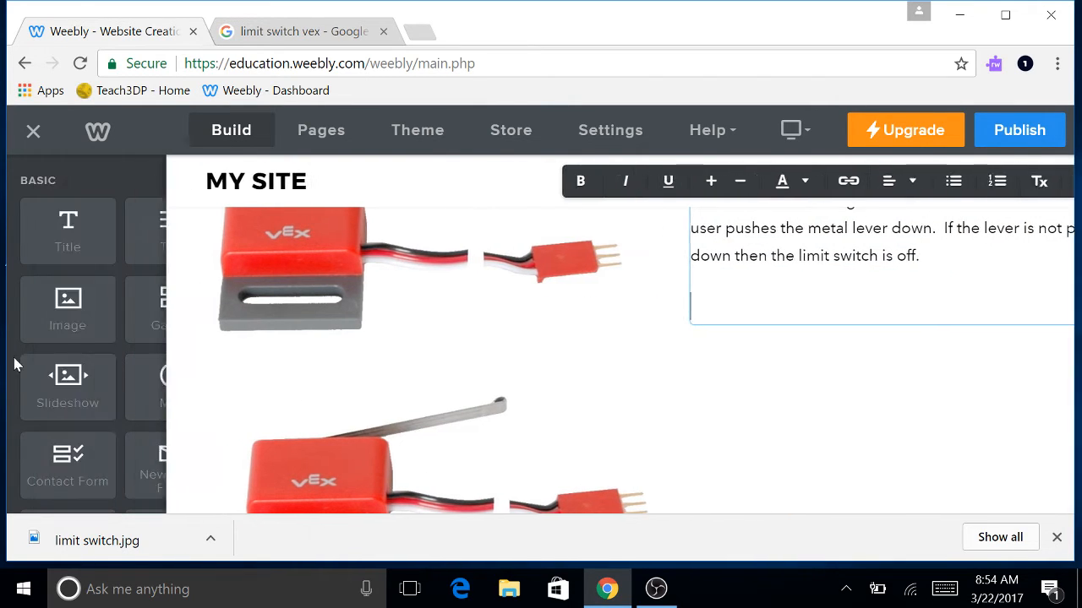
scroll(63, 405, down, 3)
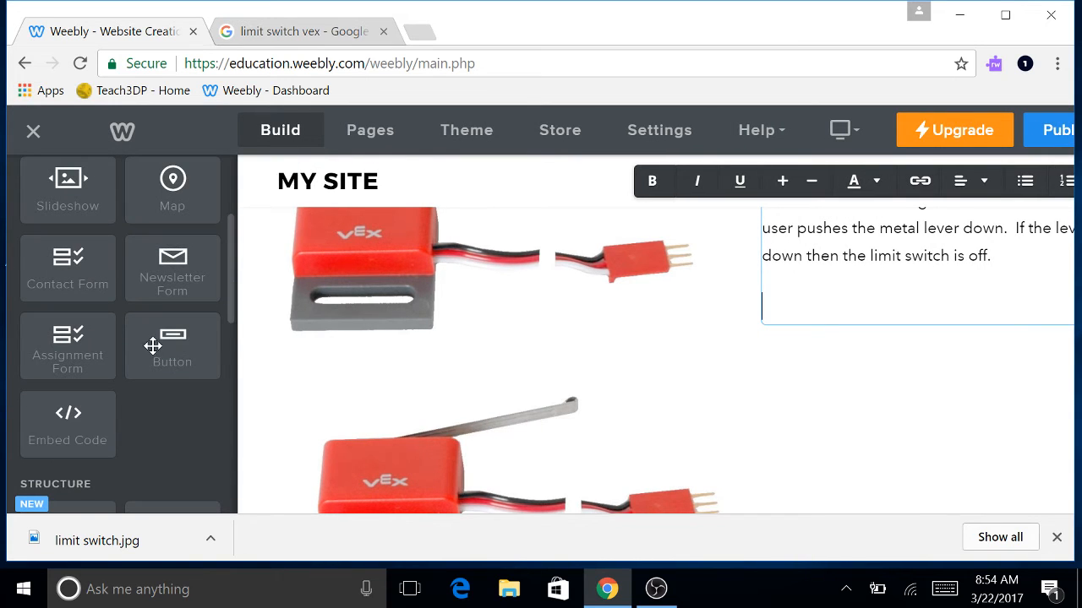
drag(153, 345, 790, 264)
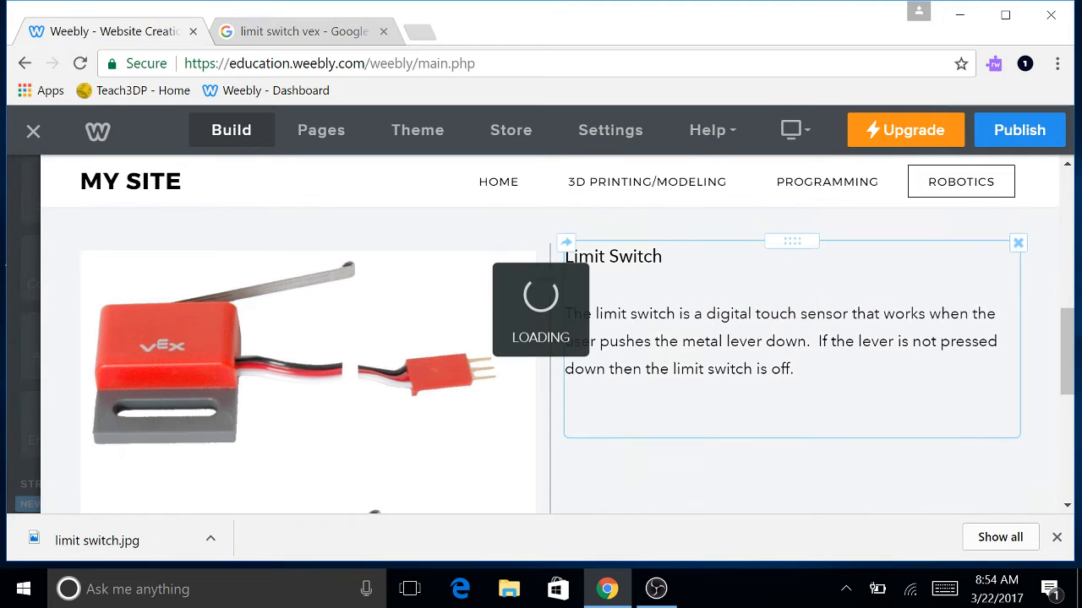
scroll(789, 338, down, 1)
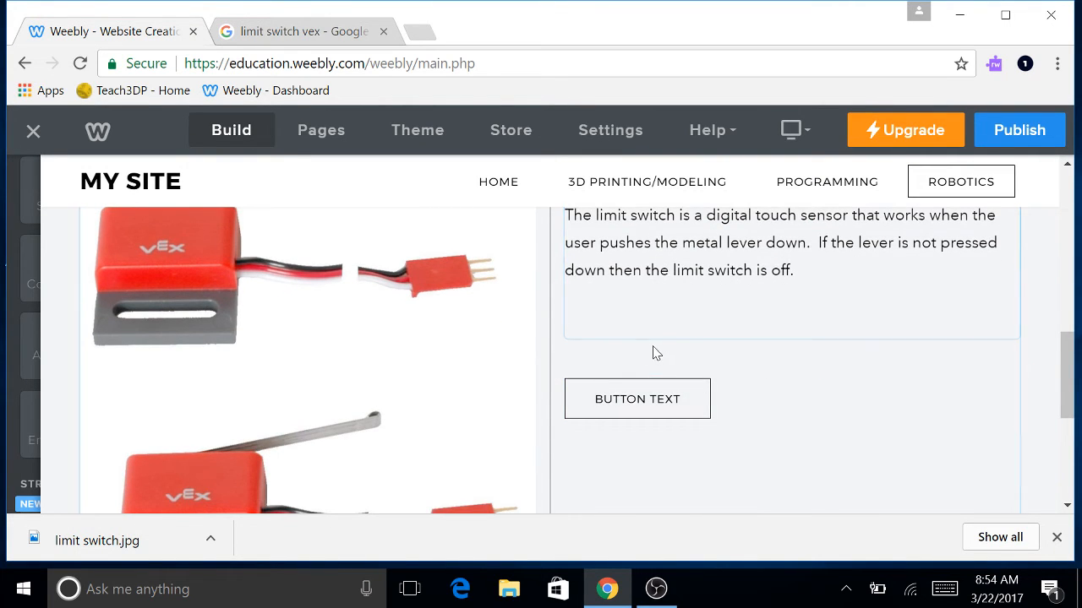
scroll(655, 353, down, 2)
scroll(652, 355, up, 2)
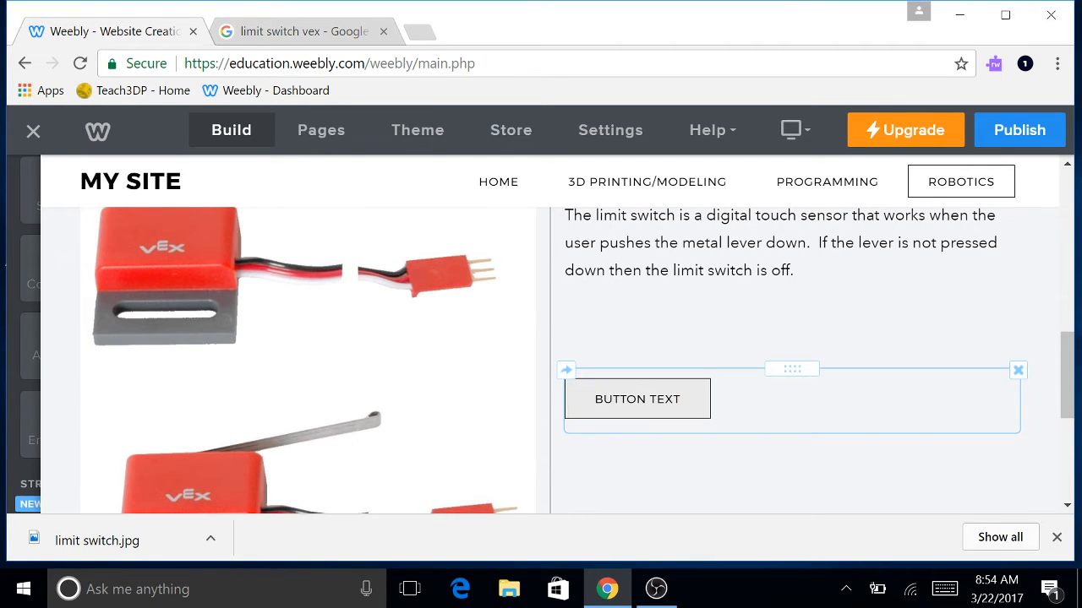
drag(790, 367, 737, 452)
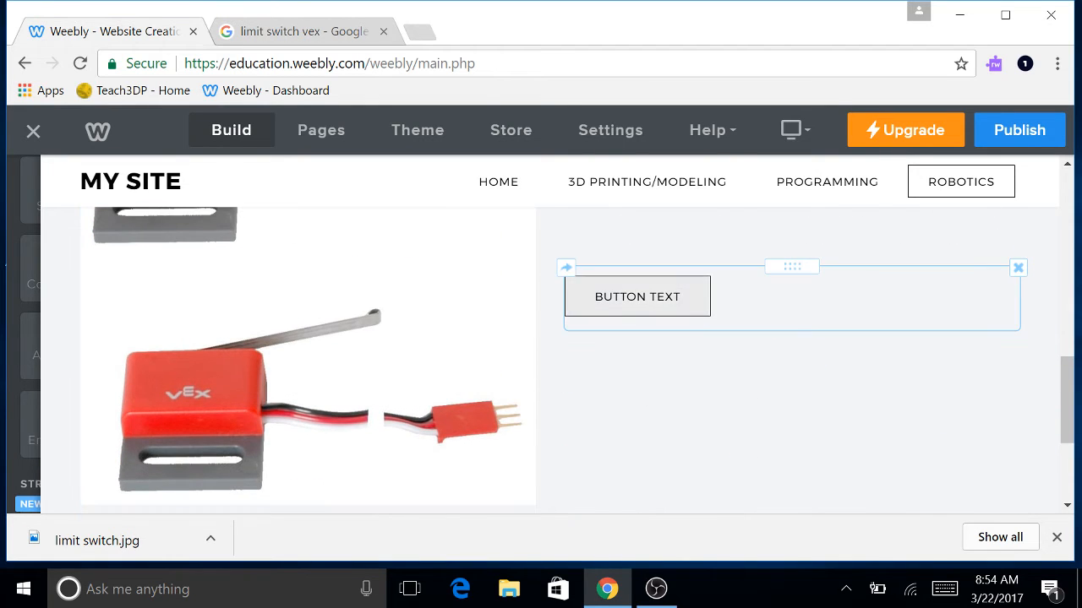
Change the button label to 'Intro to Limit Switch Code'.
click(684, 309)
click(702, 258)
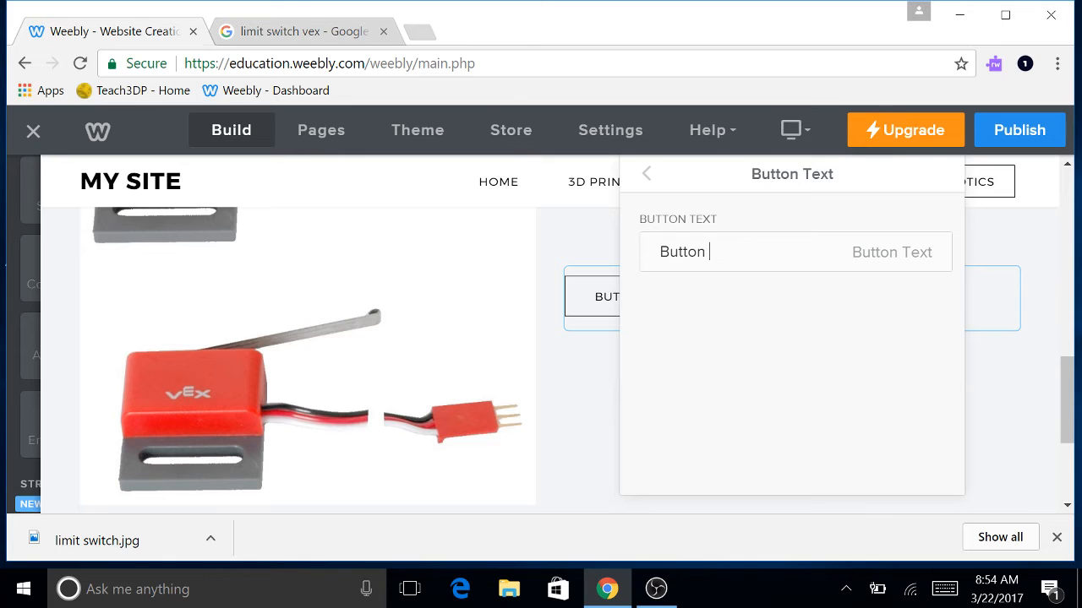
text(B)
key(BackSpace)
text(Intro to Limit Switch Cod)
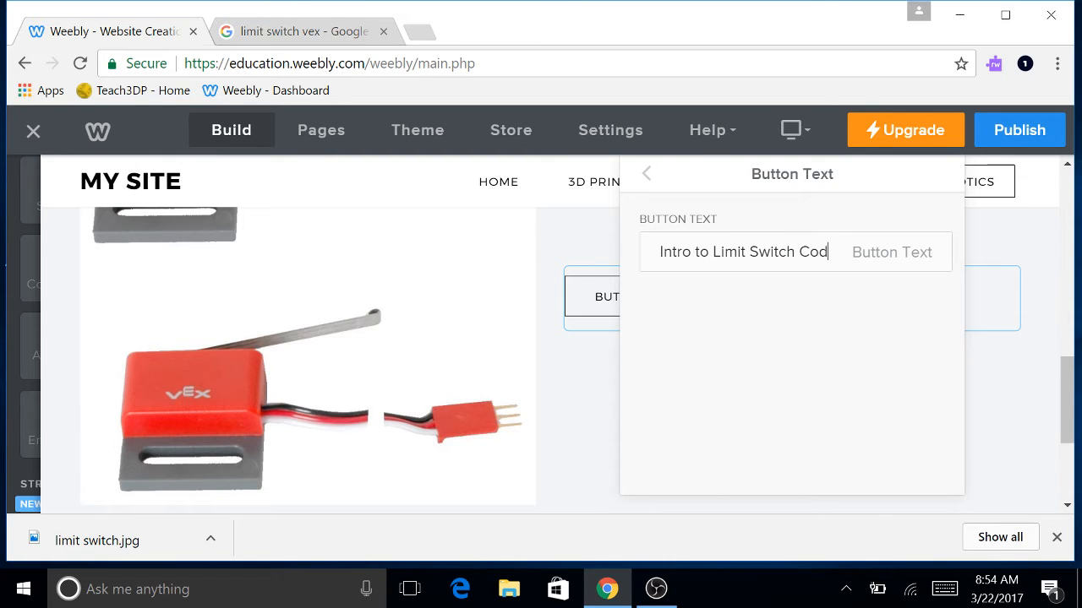
text(e)
click(583, 383)
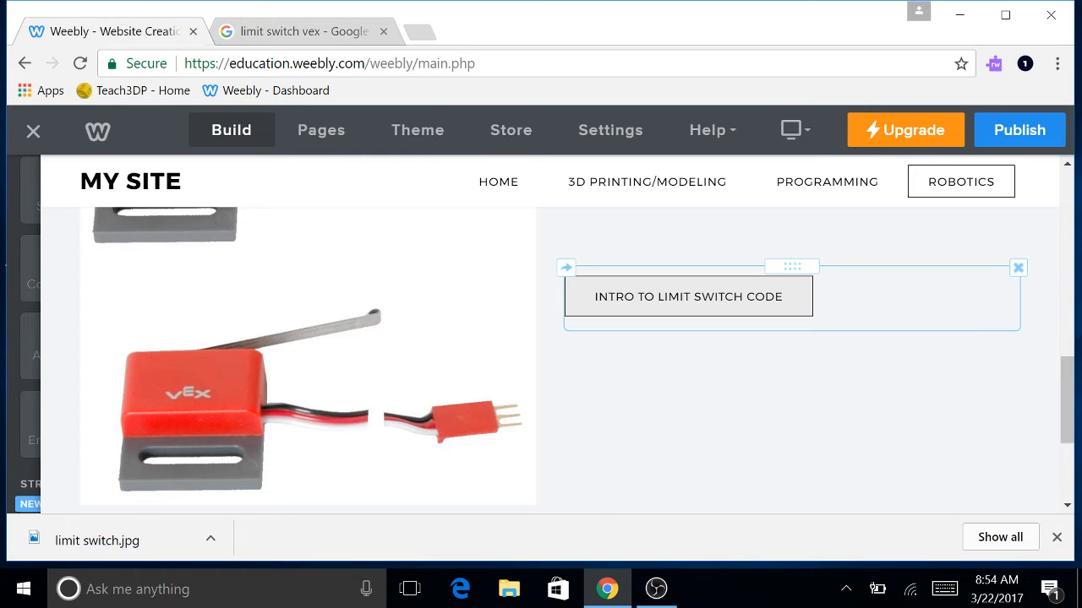
click(592, 298)
Link the button to '3.7.17 Intro to Limit Switch.c', uploaded from the USB drive's Intro to Robotics P.2 folder.
click(687, 371)
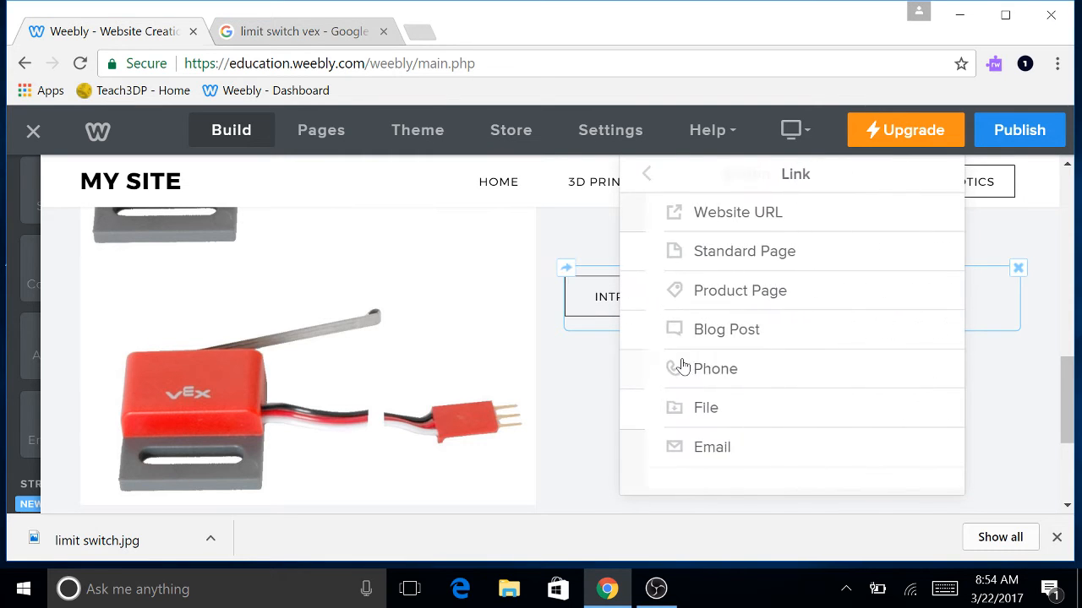
click(691, 405)
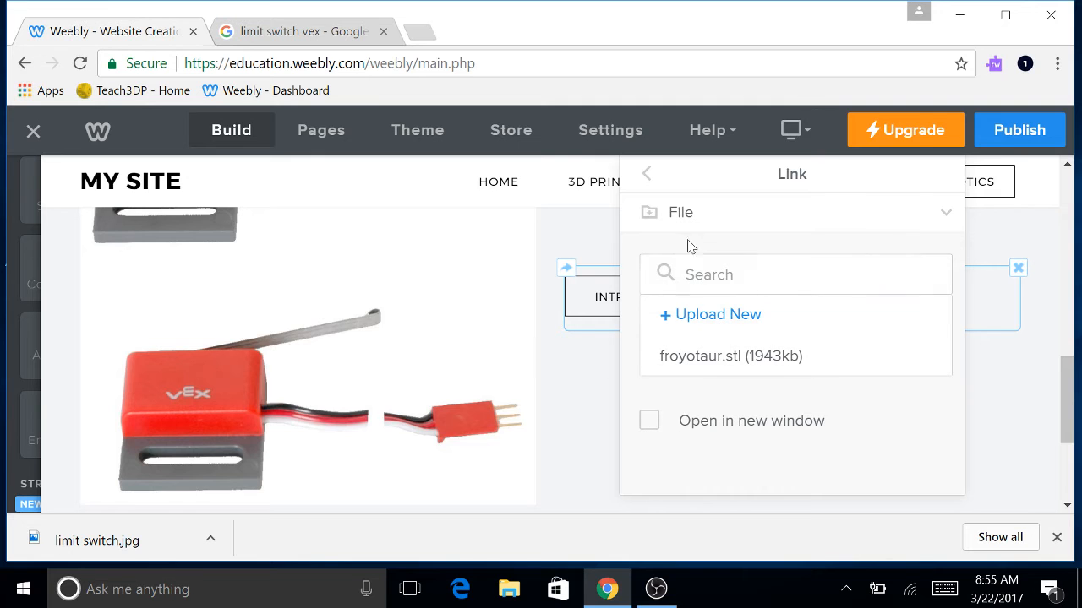
click(735, 320)
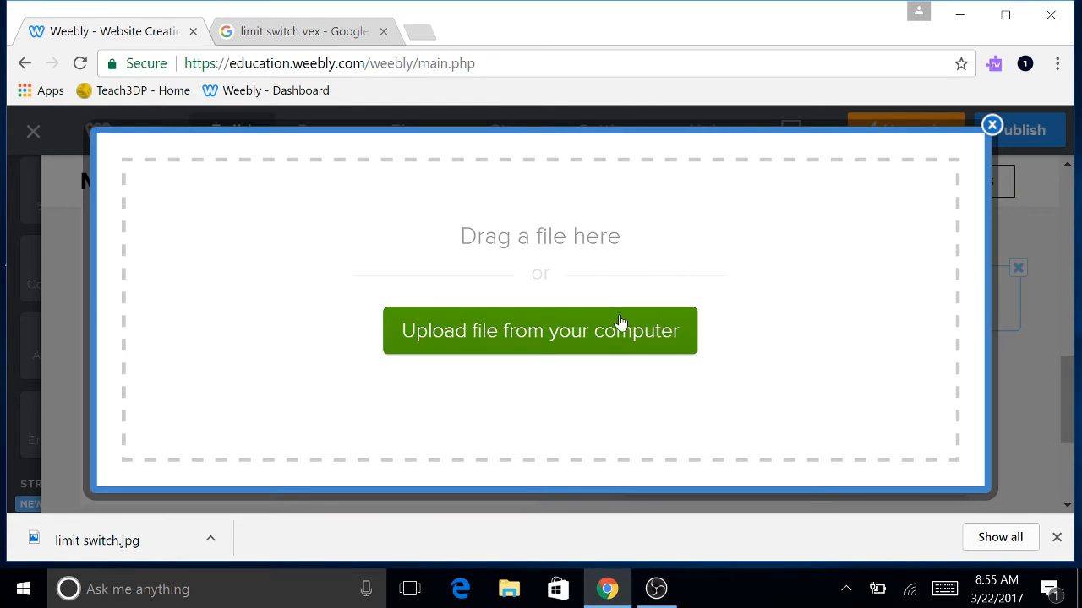
click(602, 334)
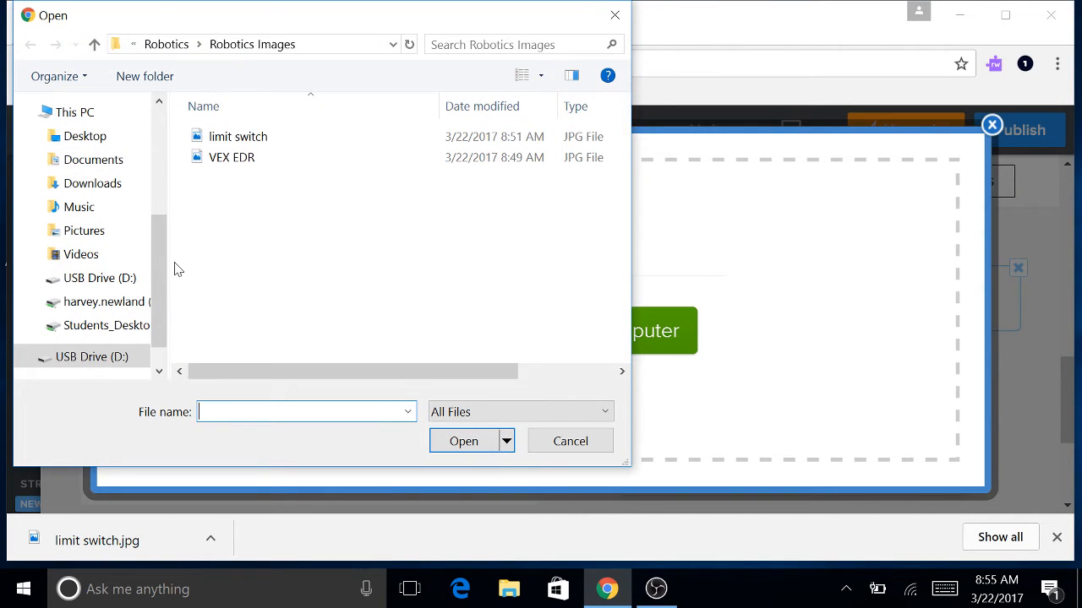
scroll(118, 262, down, 1)
click(110, 249)
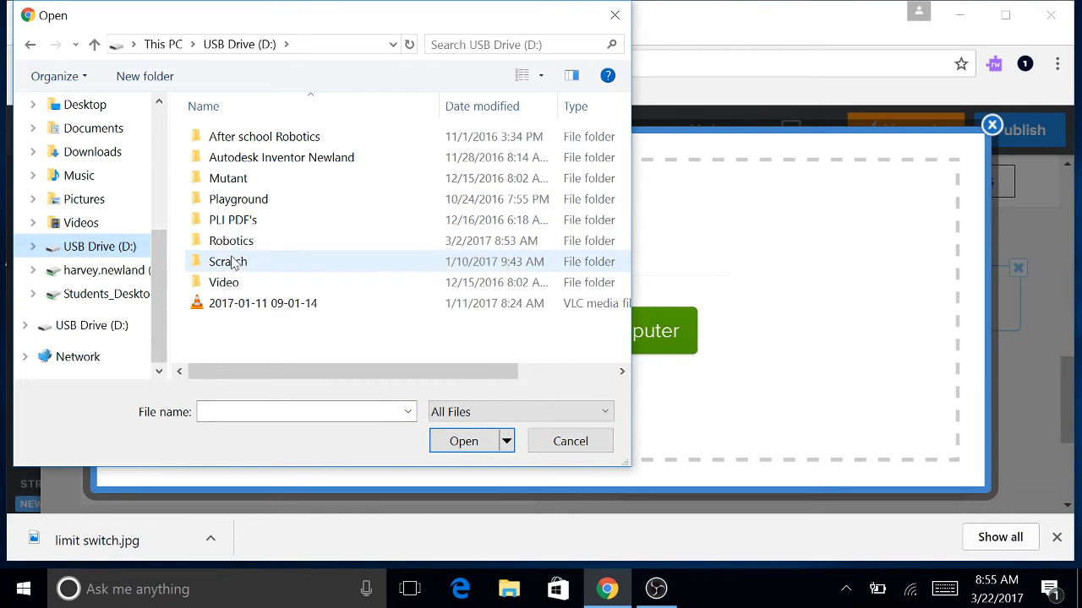
double_click(236, 246)
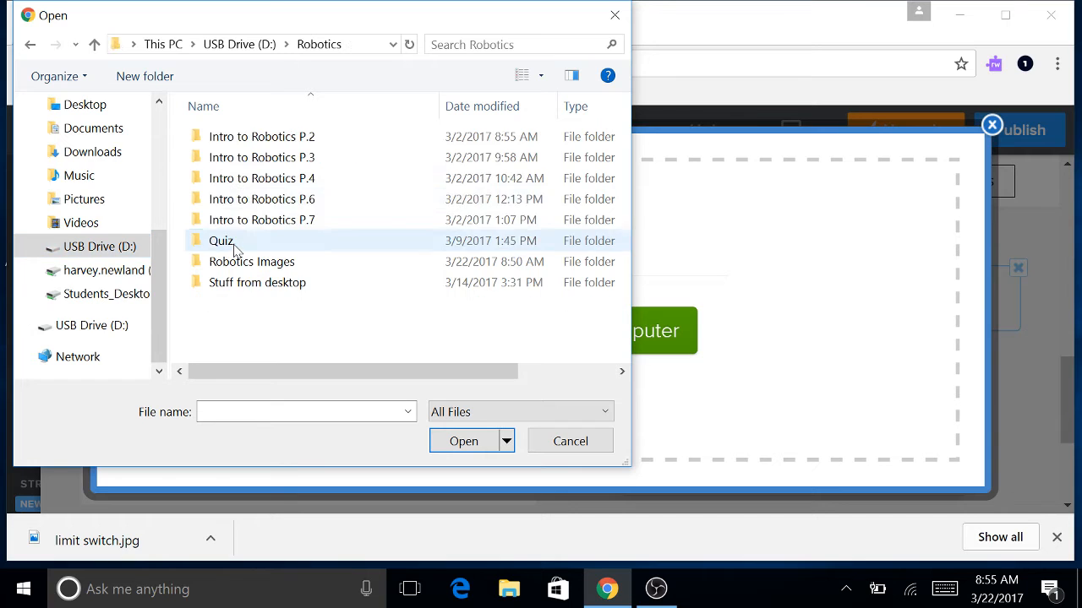
double_click(243, 142)
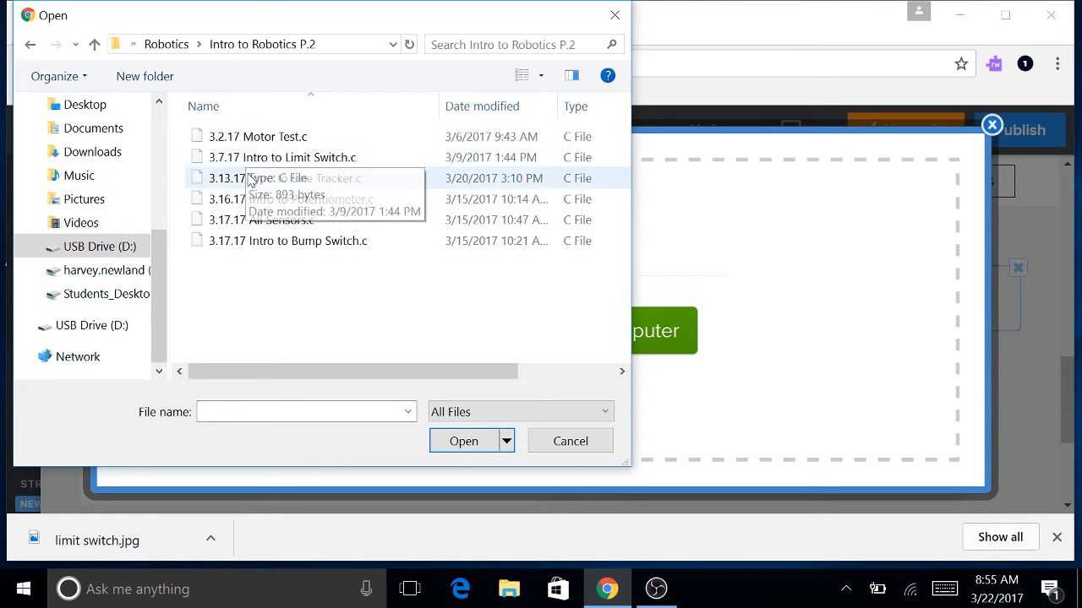
click(274, 161)
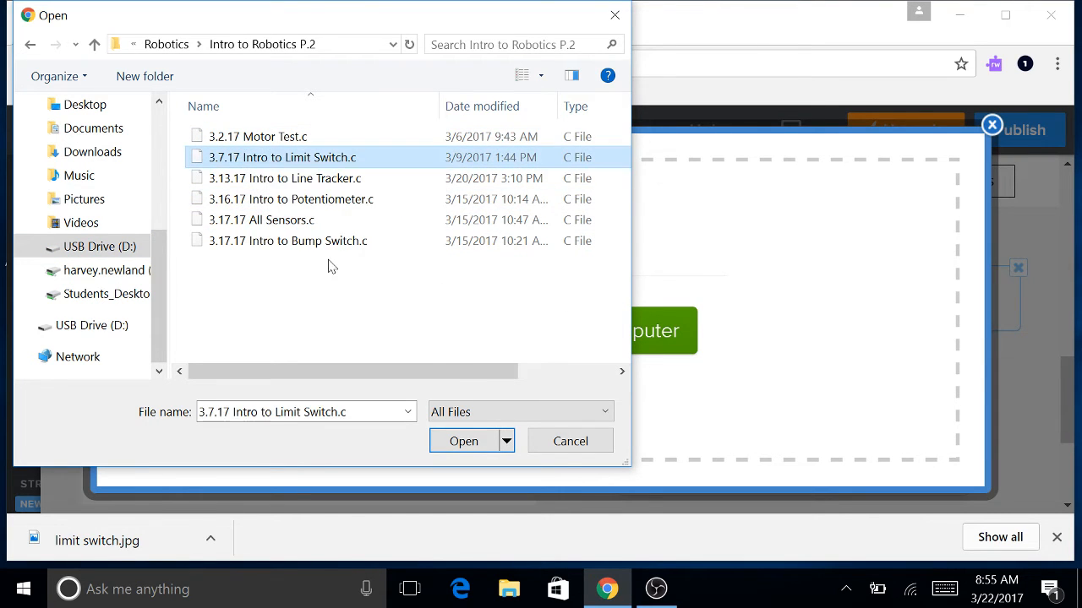
click(460, 442)
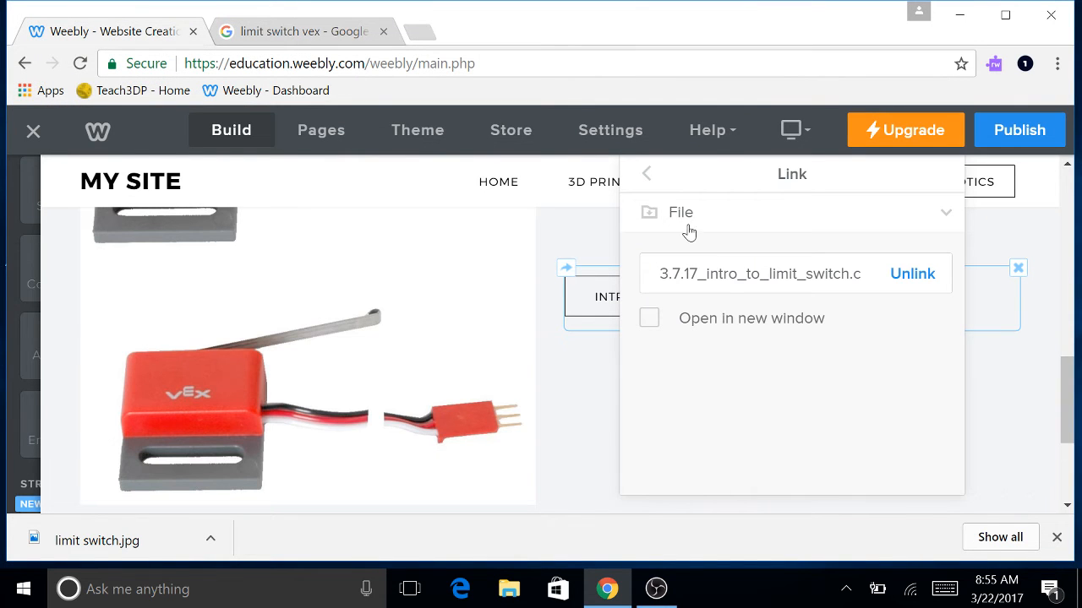
click(587, 383)
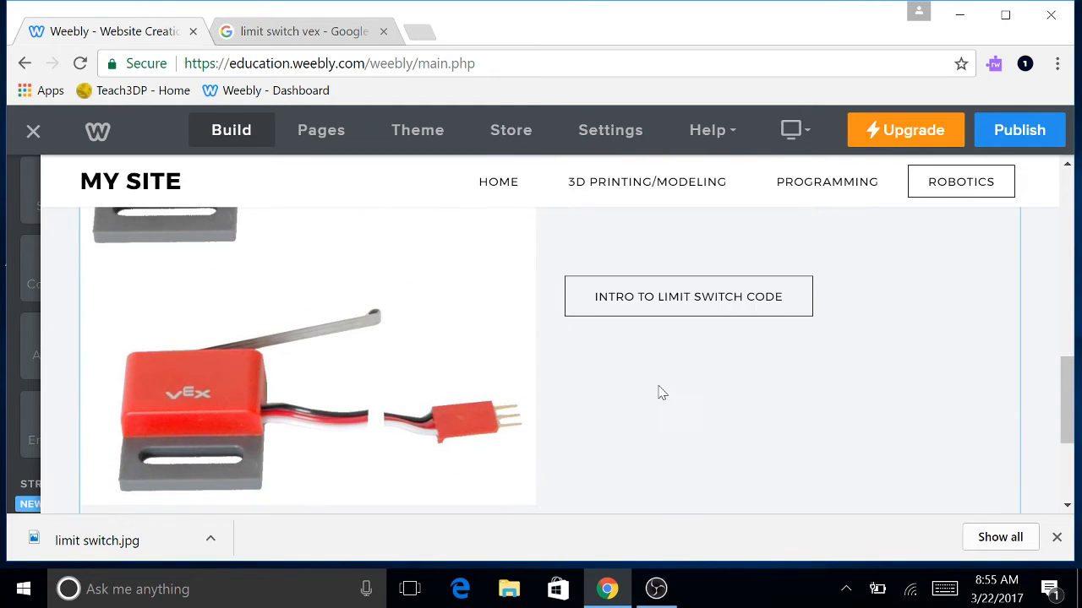
scroll(804, 330, up, 1)
Publish the site, then click the limit switch code button on the live Robotics page.
click(1014, 131)
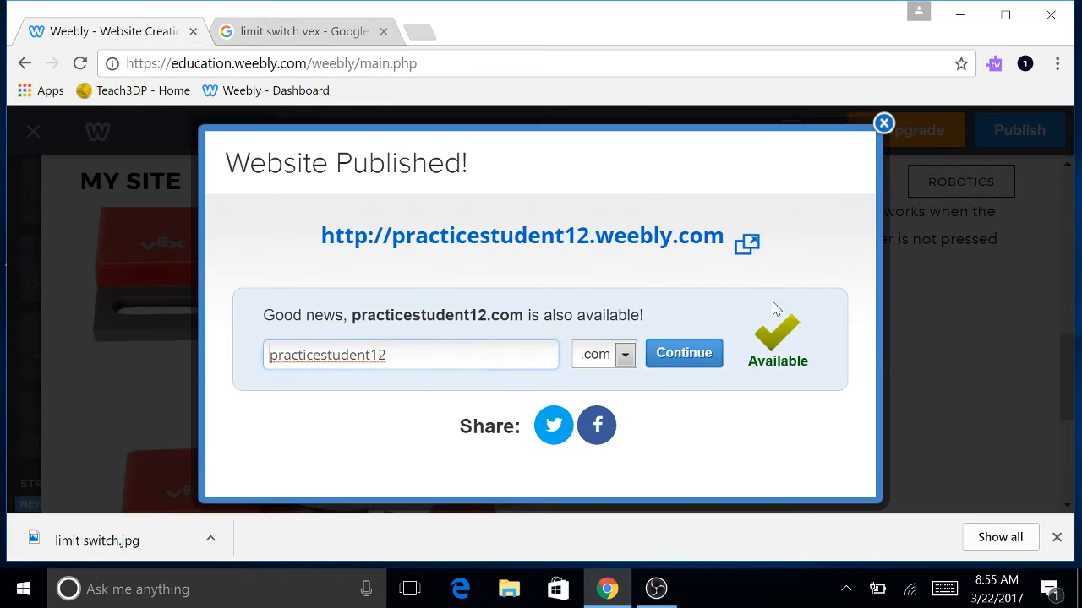
click(573, 240)
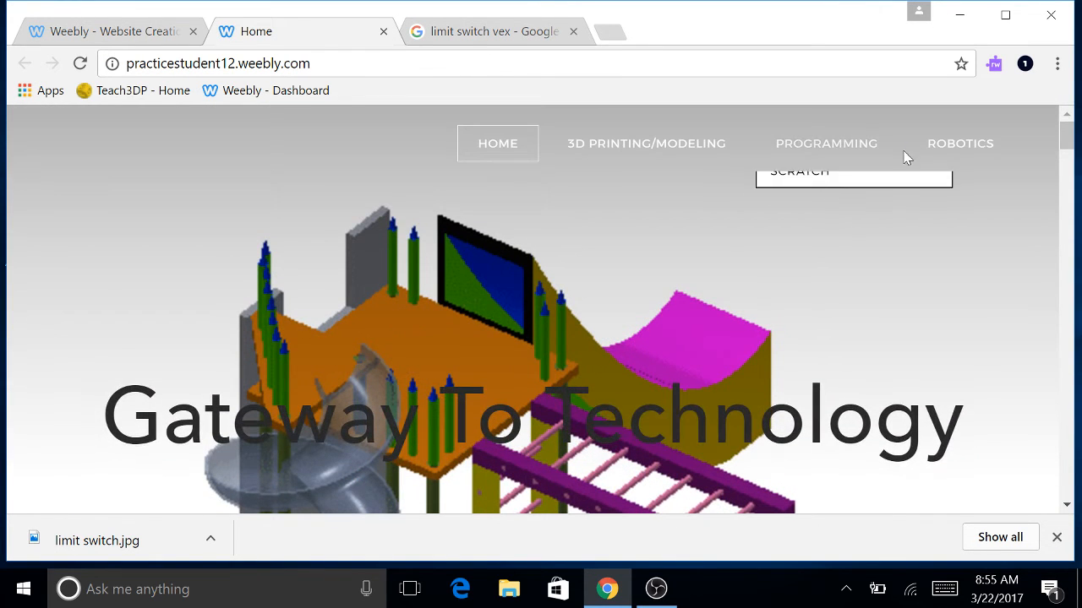
click(960, 150)
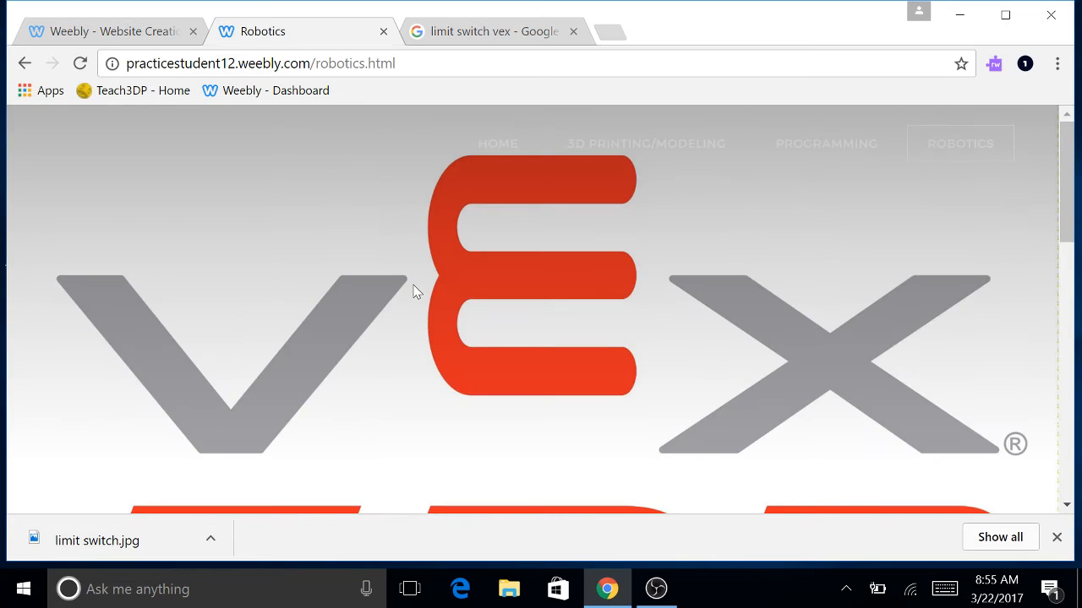
scroll(413, 291, down, 9)
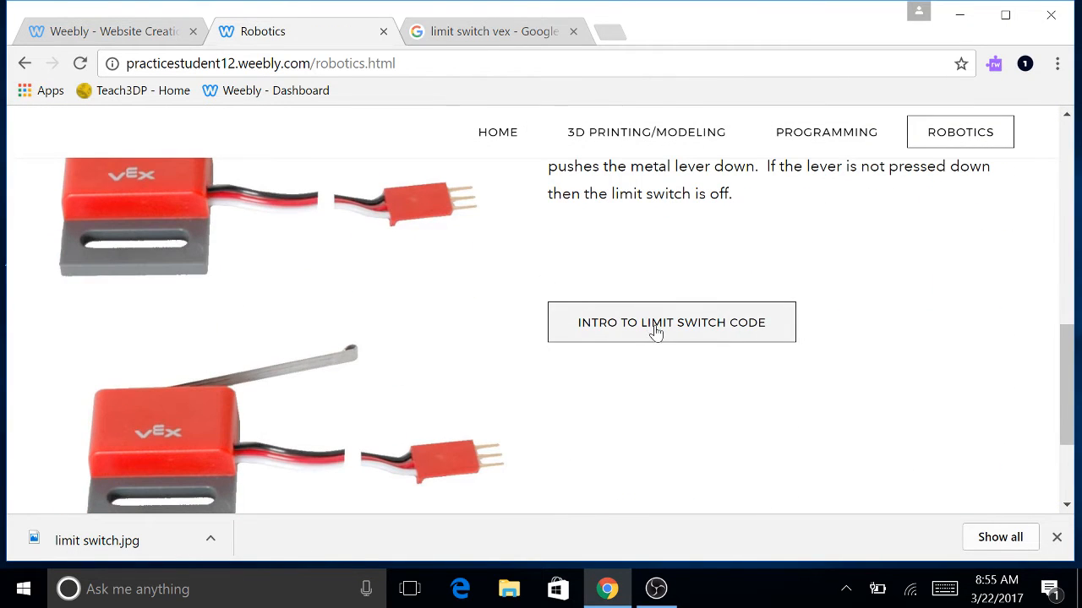
scroll(514, 329, down, 1)
scroll(625, 341, up, 1)
click(640, 333)
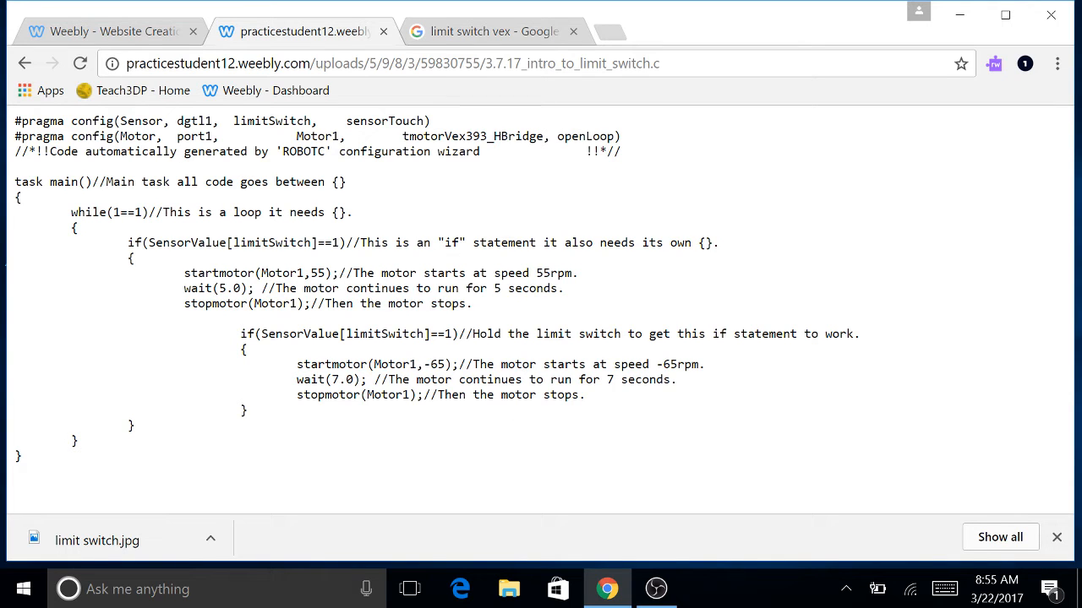
Dismiss the Website Published dialog and confirm the button links to the limit switch code file.
click(93, 32)
click(883, 123)
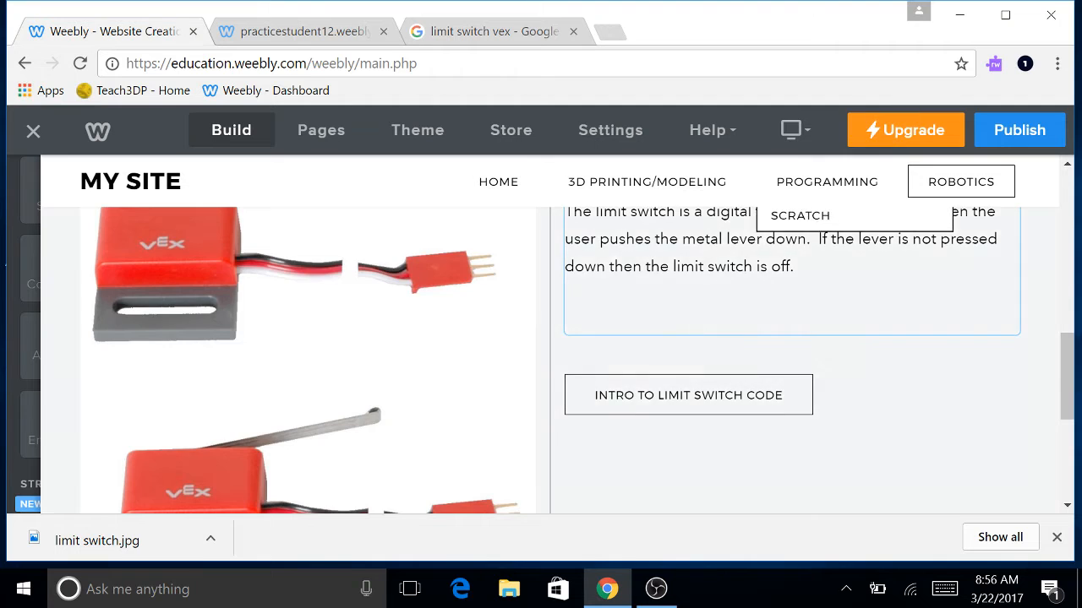
scroll(767, 310, down, 2)
scroll(768, 309, up, 2)
click(774, 406)
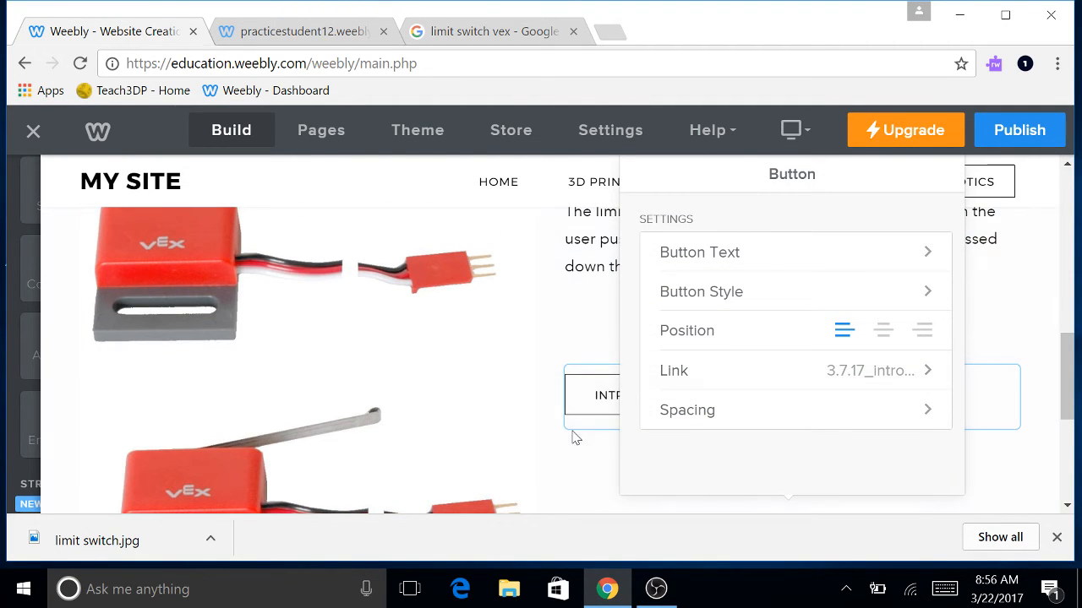
click(767, 372)
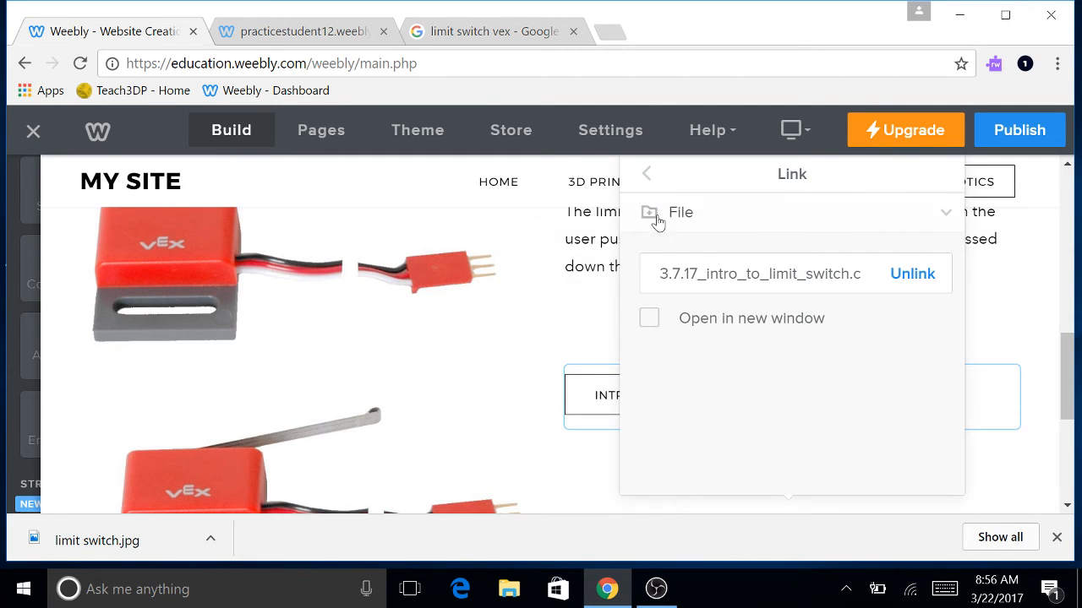
click(519, 373)
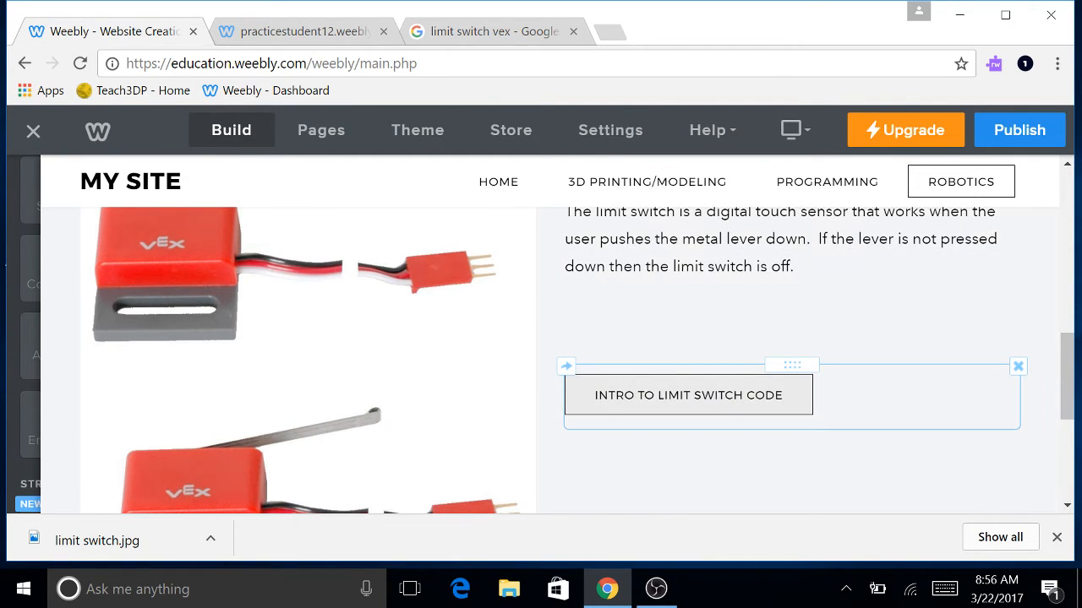
Check the limit switch image search tab, then return to the site editor.
click(482, 32)
scroll(575, 265, down, 8)
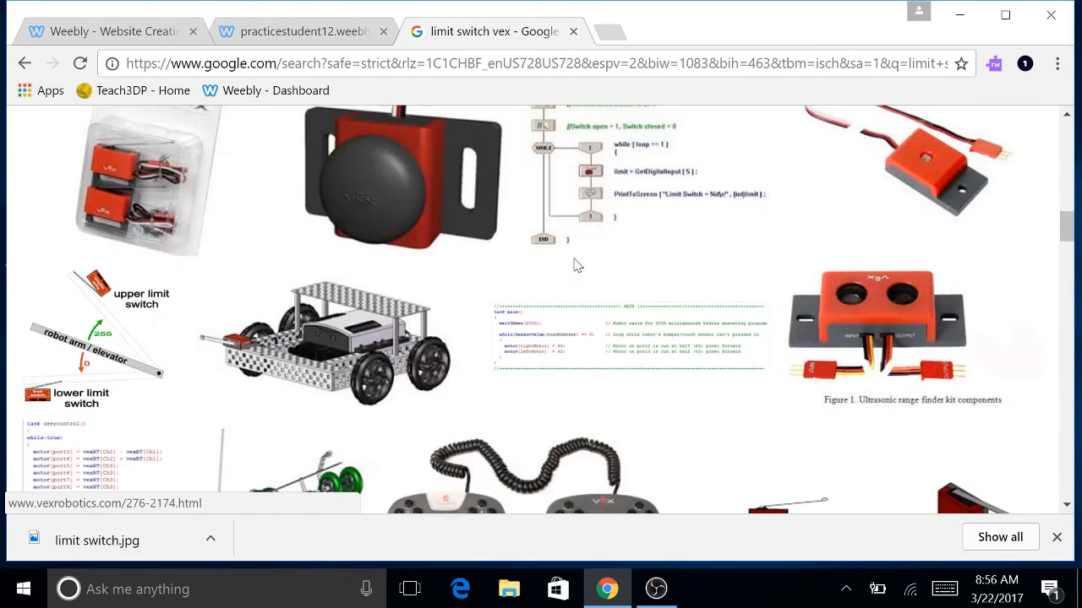
scroll(574, 265, up, 10)
click(158, 34)
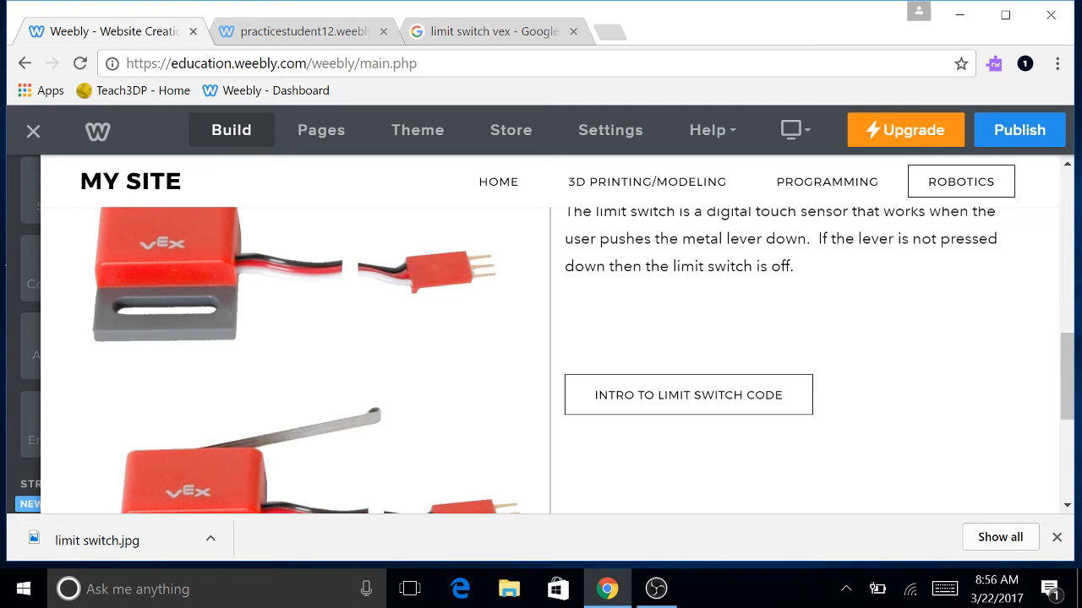
View the live code file, then go back to the live Robotics page and inspect the code link's options.
click(302, 33)
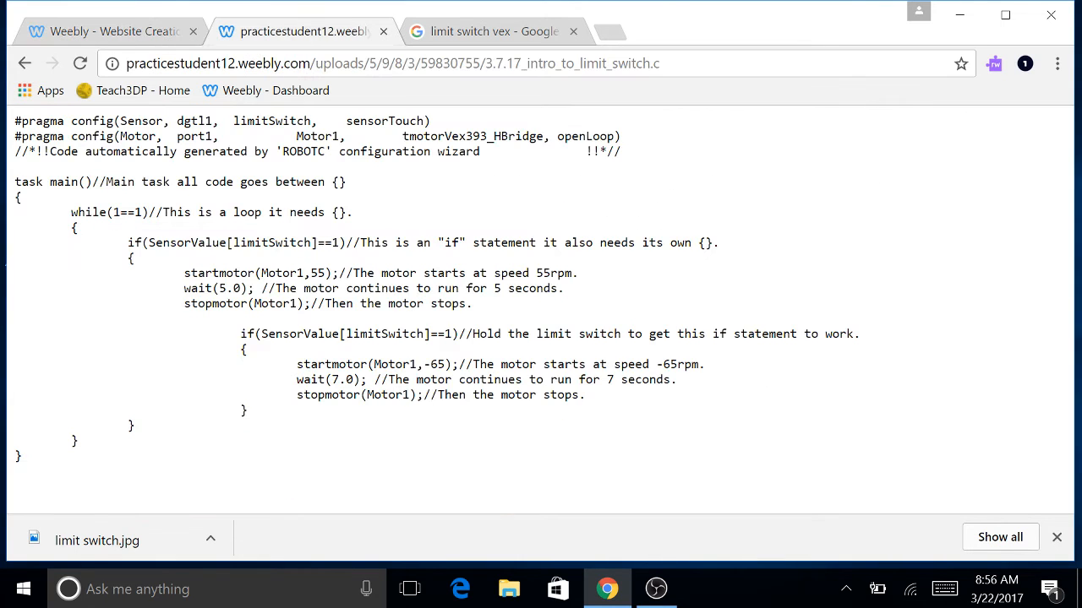
click(24, 63)
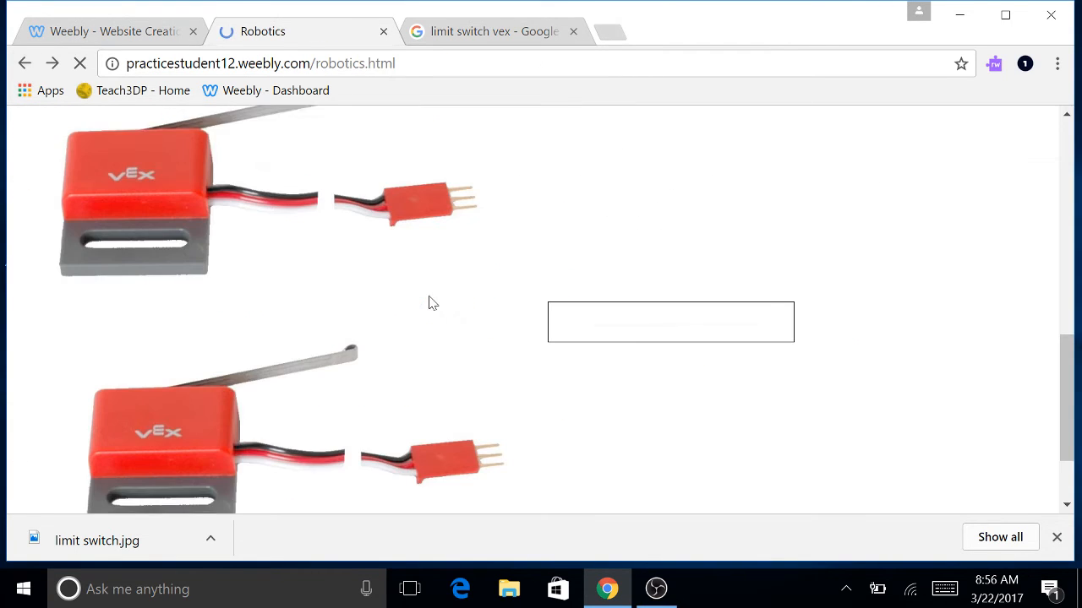
right_click(655, 329)
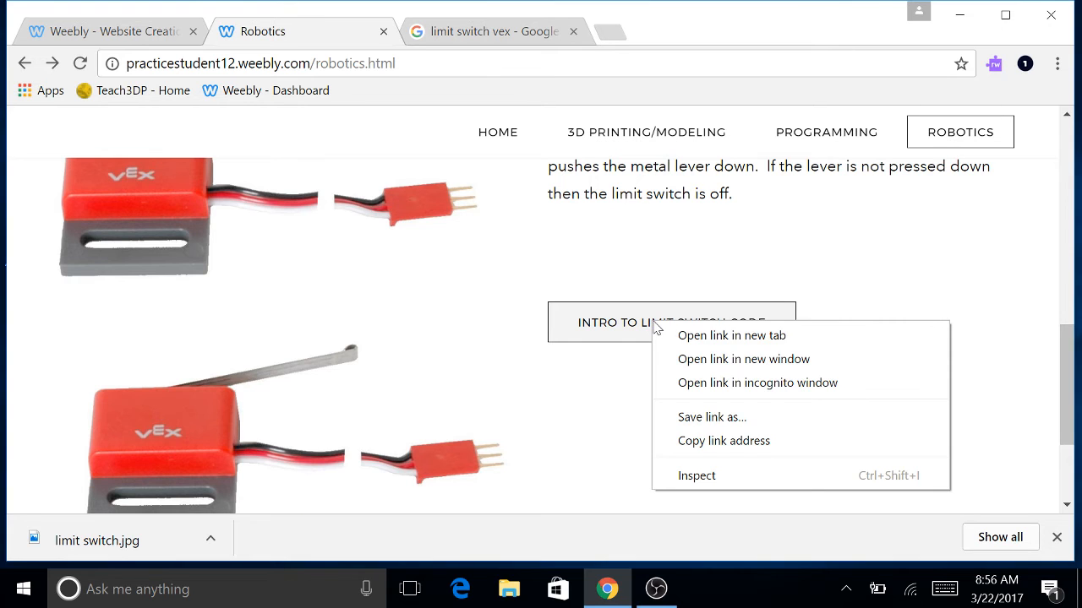
key(Escape)
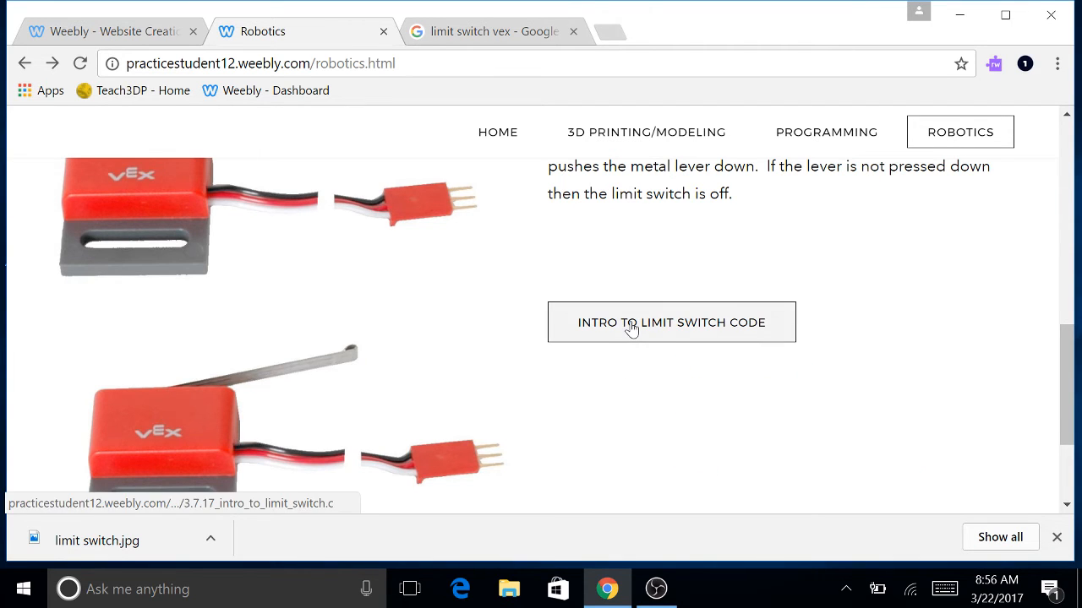
scroll(637, 388, up, 6)
scroll(637, 388, down, 6)
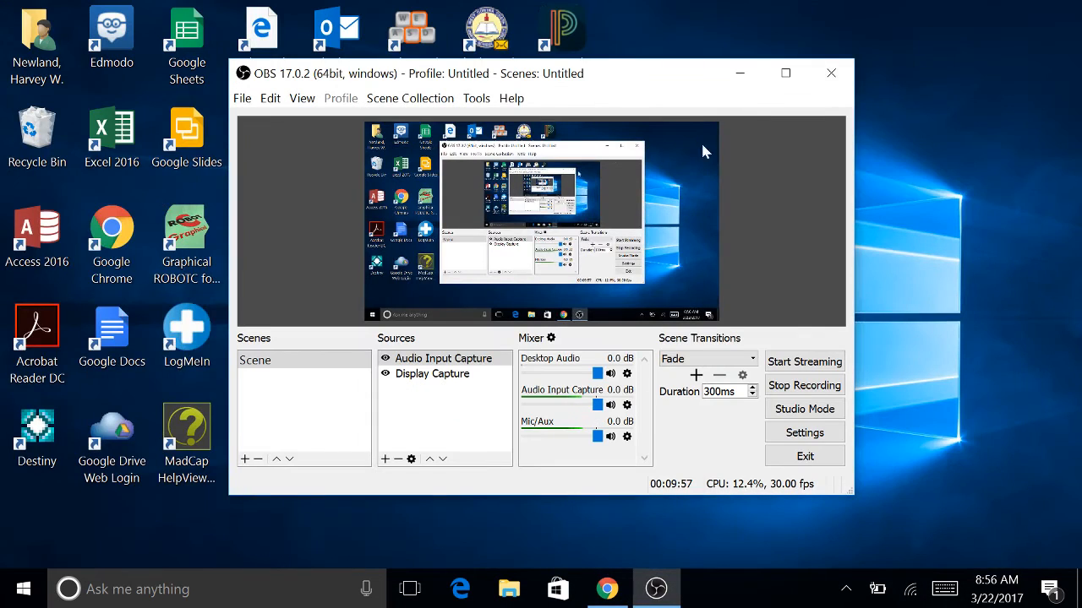
Restore the browser and scroll the published Robotics page to the limit switch section.
click(740, 73)
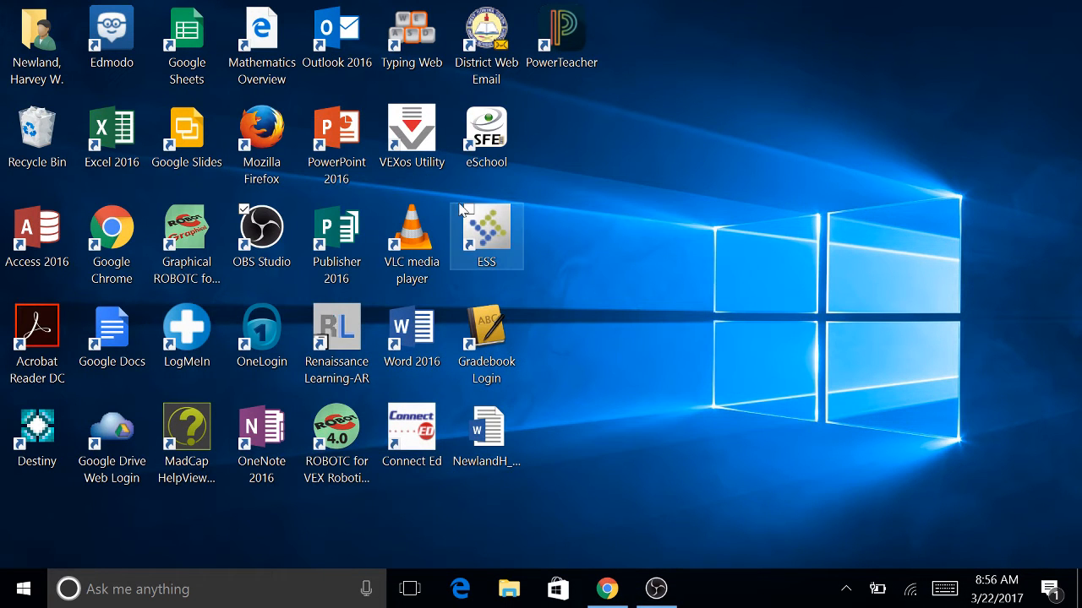
click(607, 589)
click(140, 34)
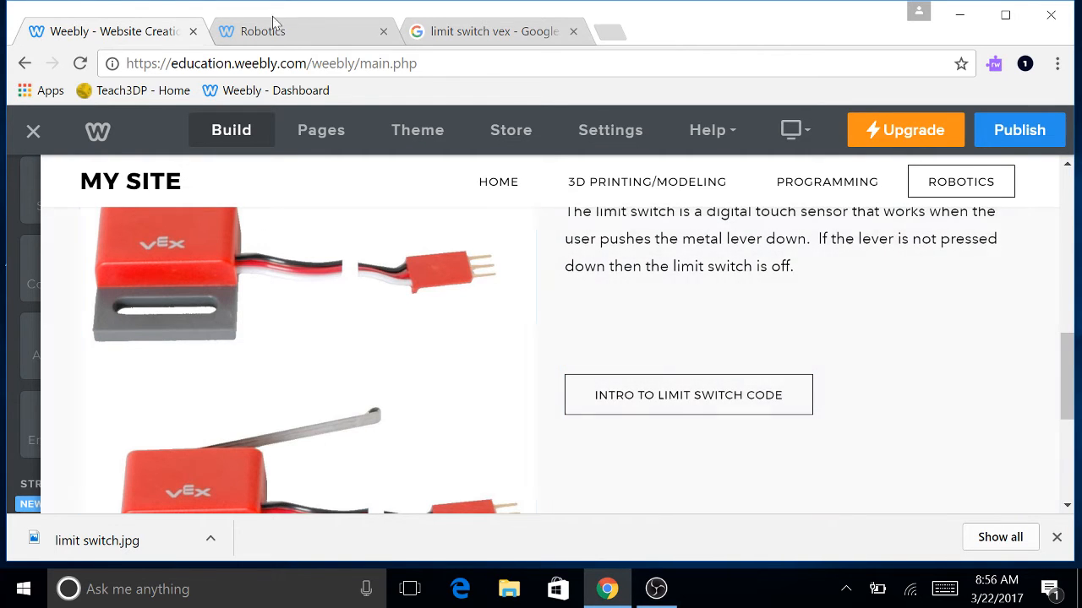
click(293, 38)
scroll(508, 511, down, 4)
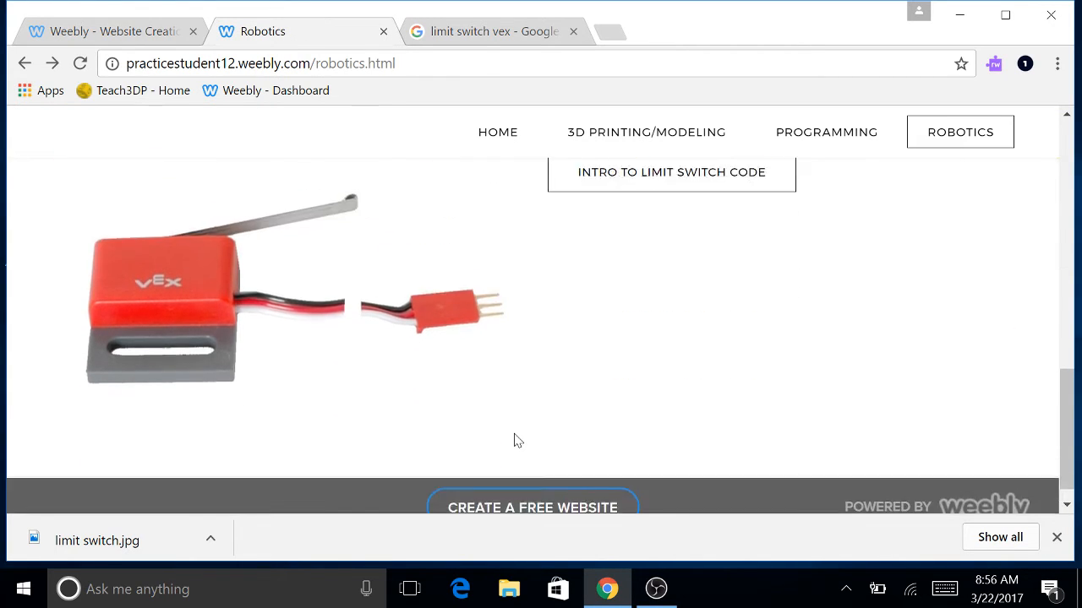
scroll(513, 440, up, 4)
scroll(496, 424, up, 2)
scroll(496, 424, down, 4)
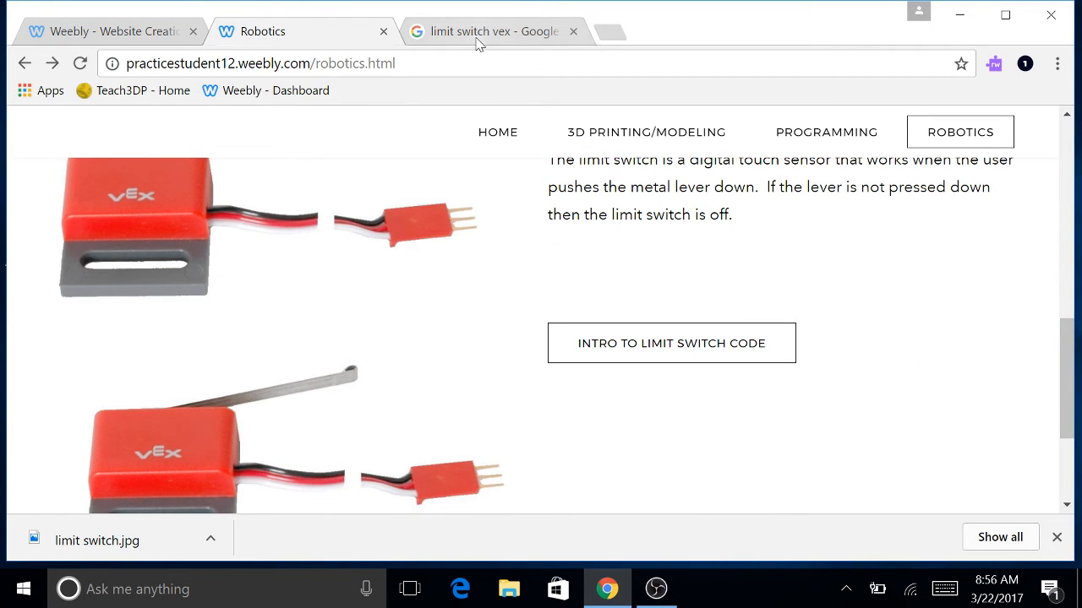
Open the Intro to Limit Switch code file and copy all of its code.
click(691, 353)
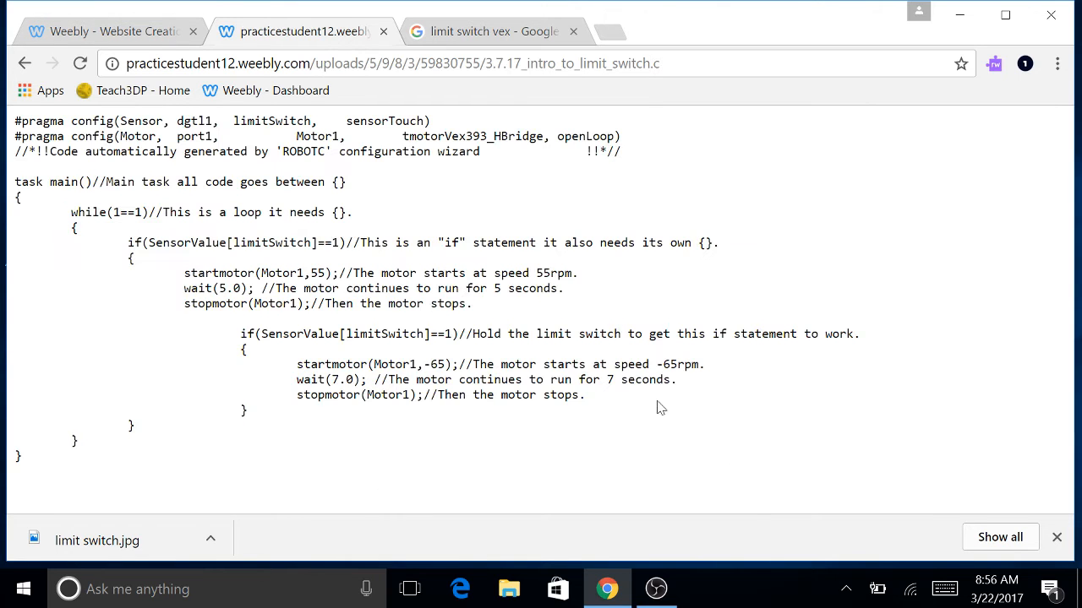
drag(135, 497, 187, 110)
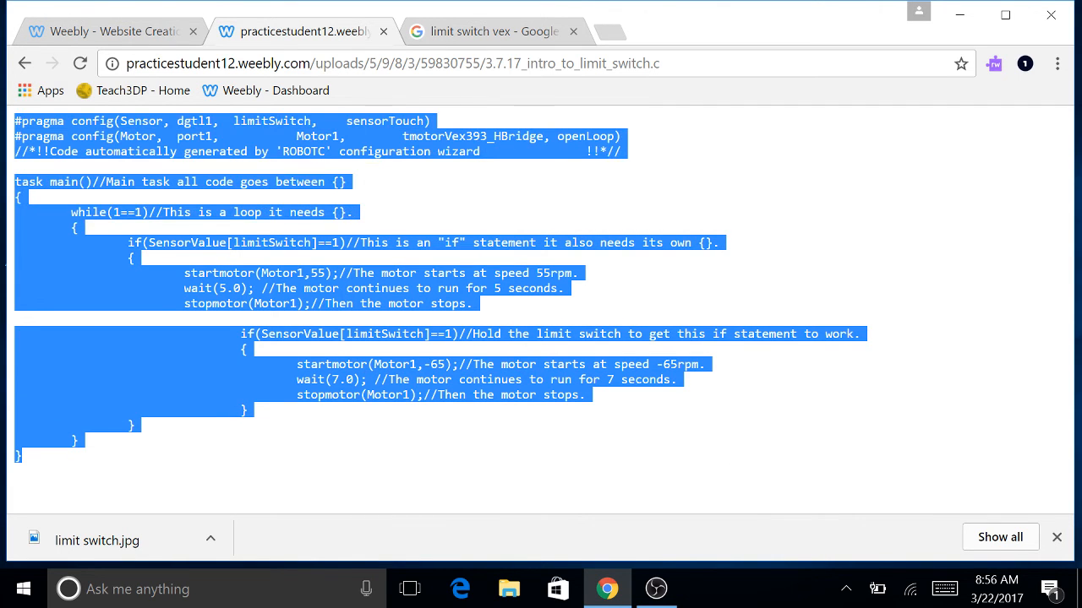
right_click(187, 137)
click(263, 155)
Minimize Chrome and launch ROBOTC from the desktop icon.
click(959, 14)
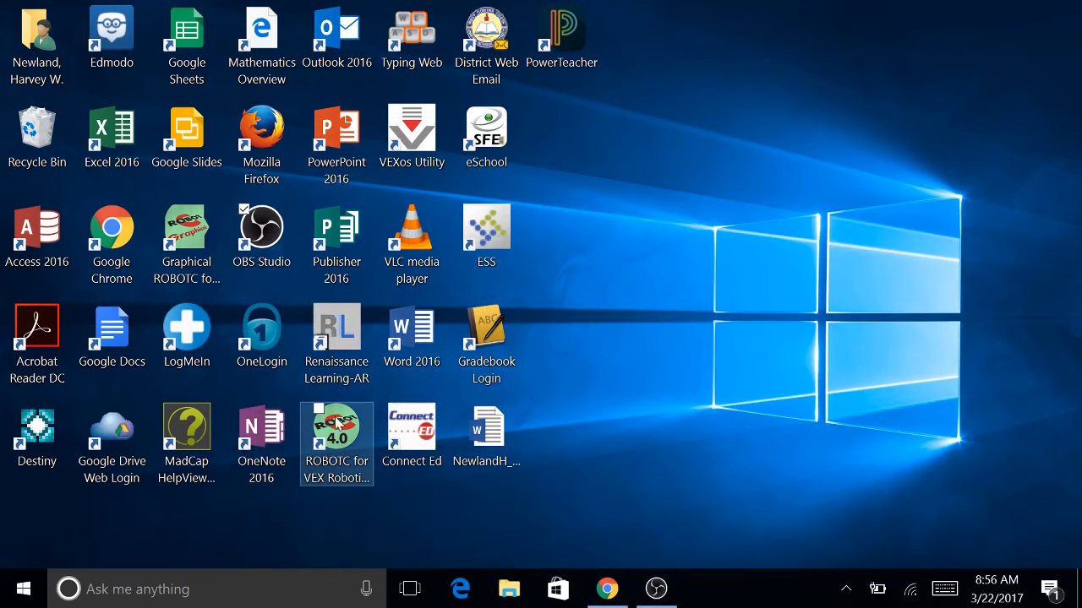
click(336, 425)
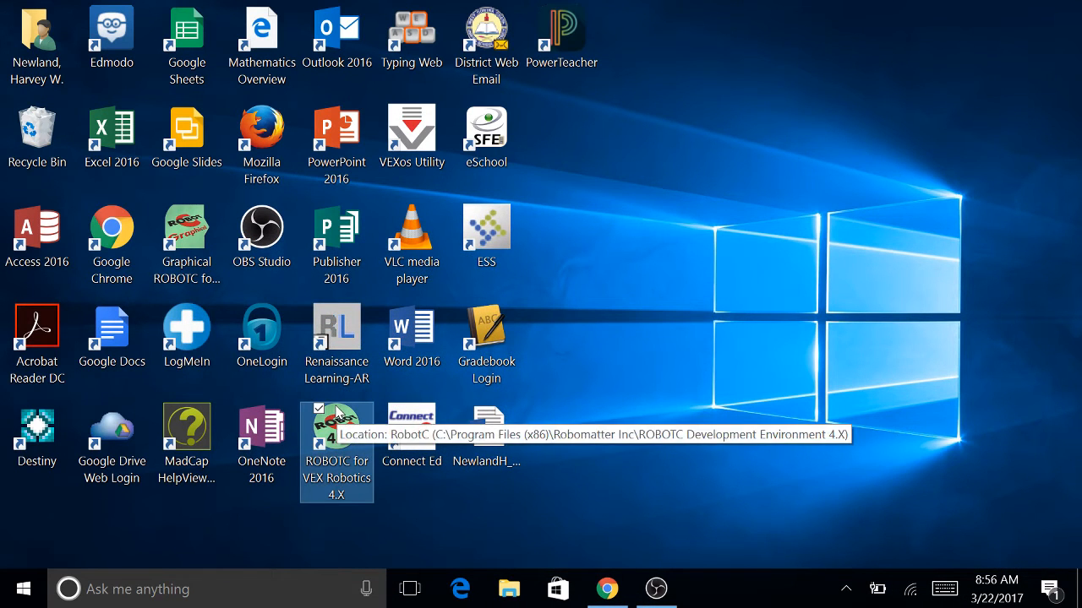
double_click(337, 417)
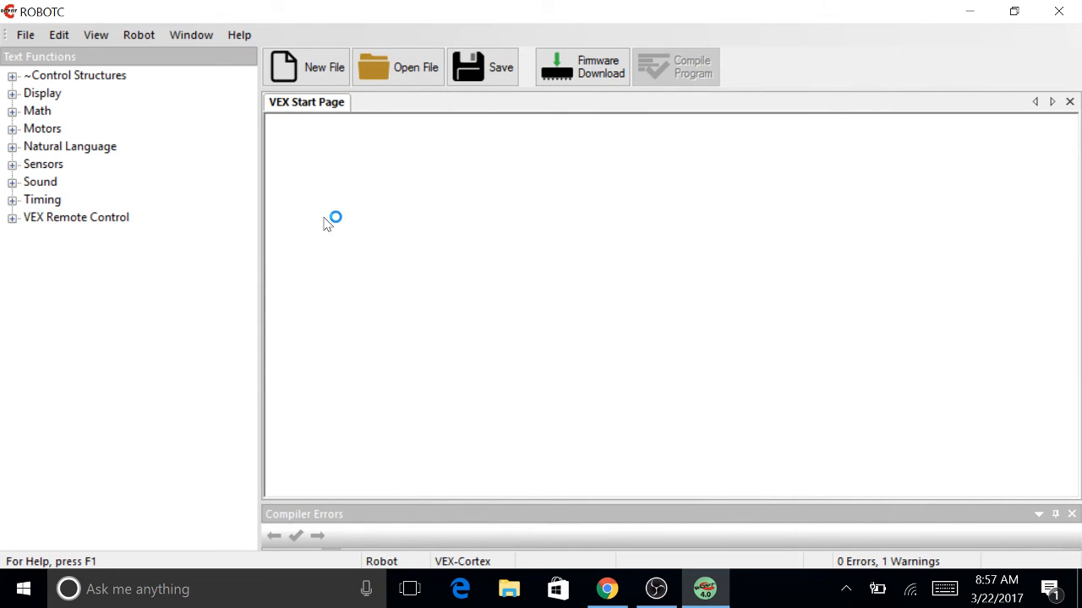
Replace the new file's template lines 2–7 with the pasted limit switch code, then save with Ctrl+S.
click(309, 70)
drag(366, 237, 338, 130)
key(BackSpace)
key(BackSpace)
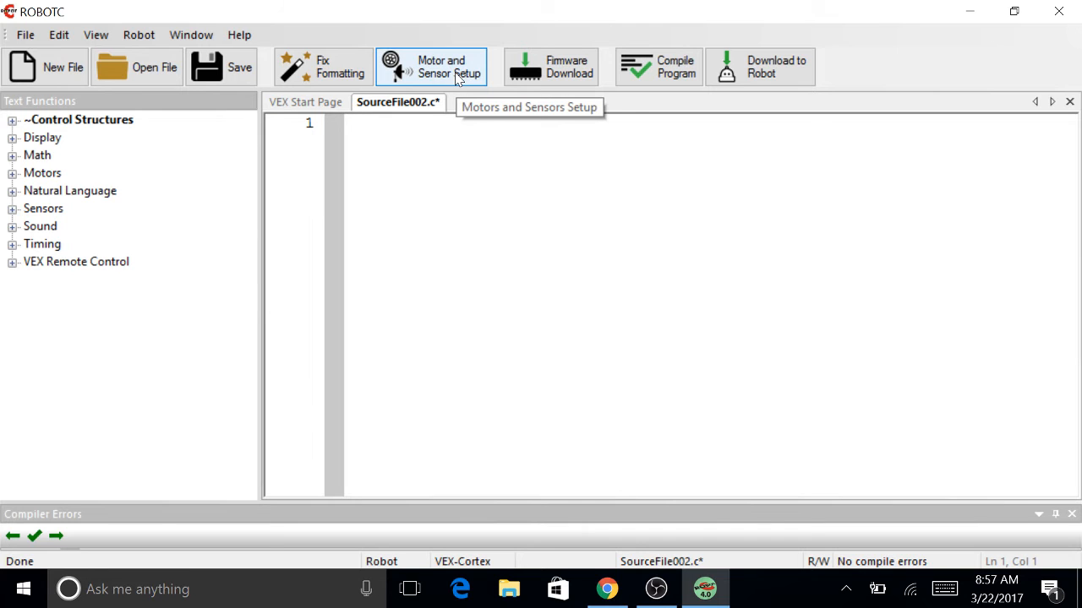
key(ctrl+v)
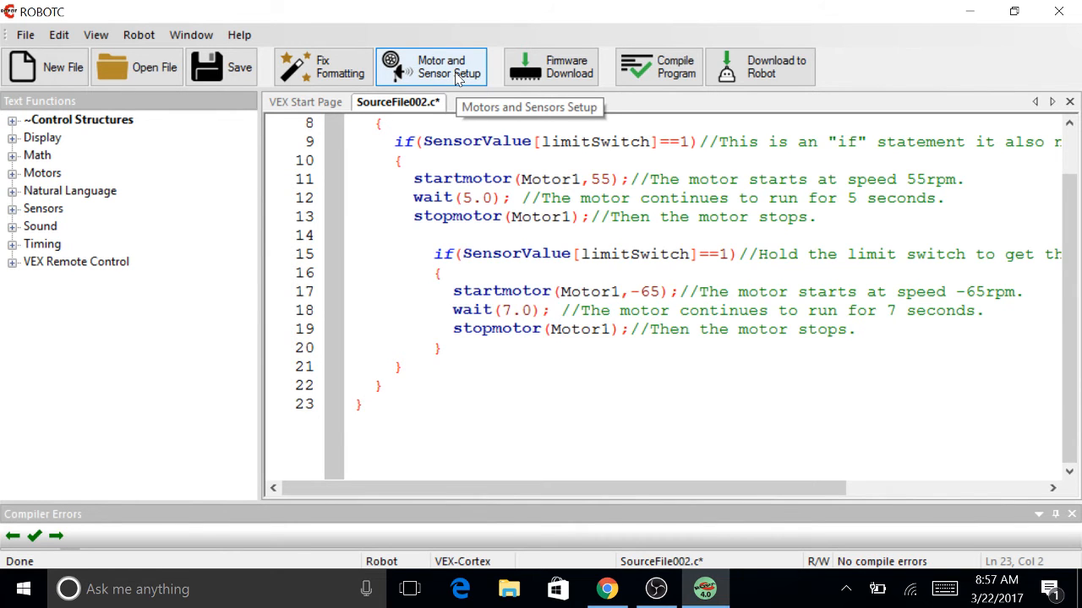
scroll(592, 254, up, 3)
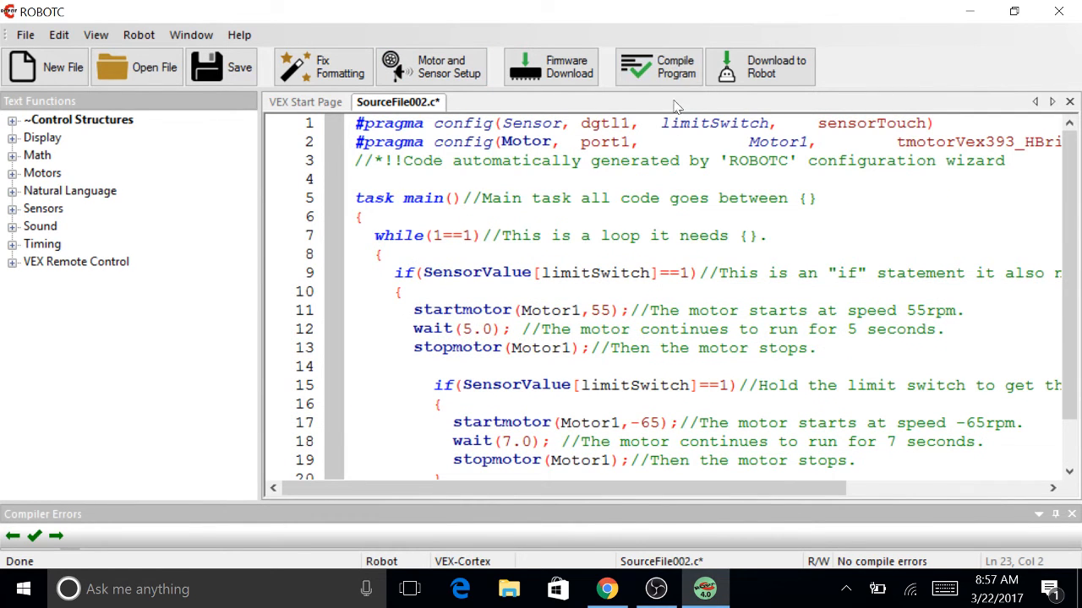
key(ctrl+s)
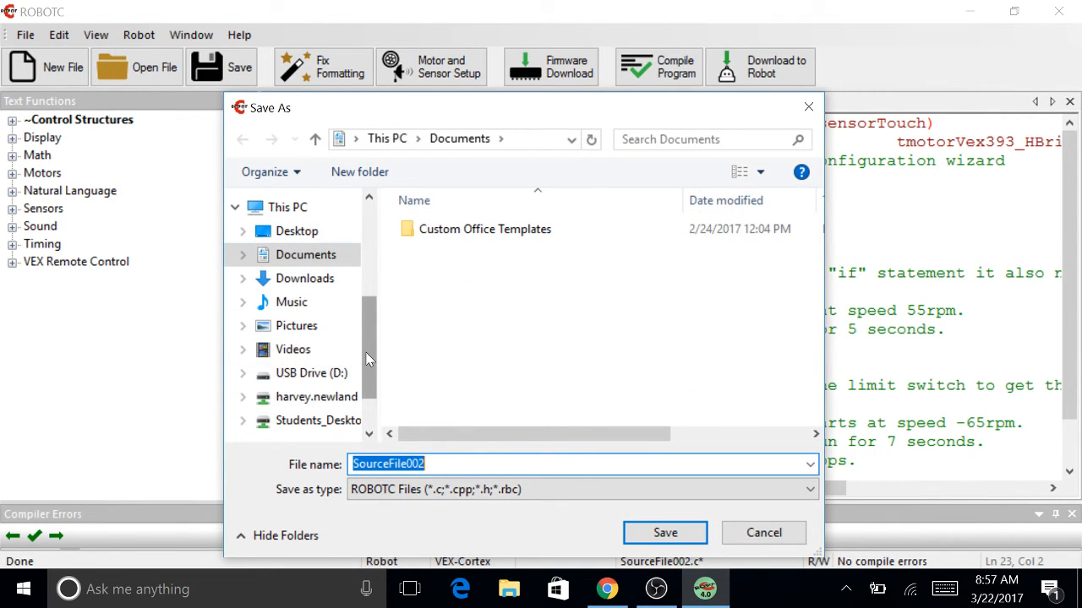
Save the ROBOTC program as 'code for website' in USB Drive (D:) > Robotics > Robotics Images.
scroll(369, 359, down, 2)
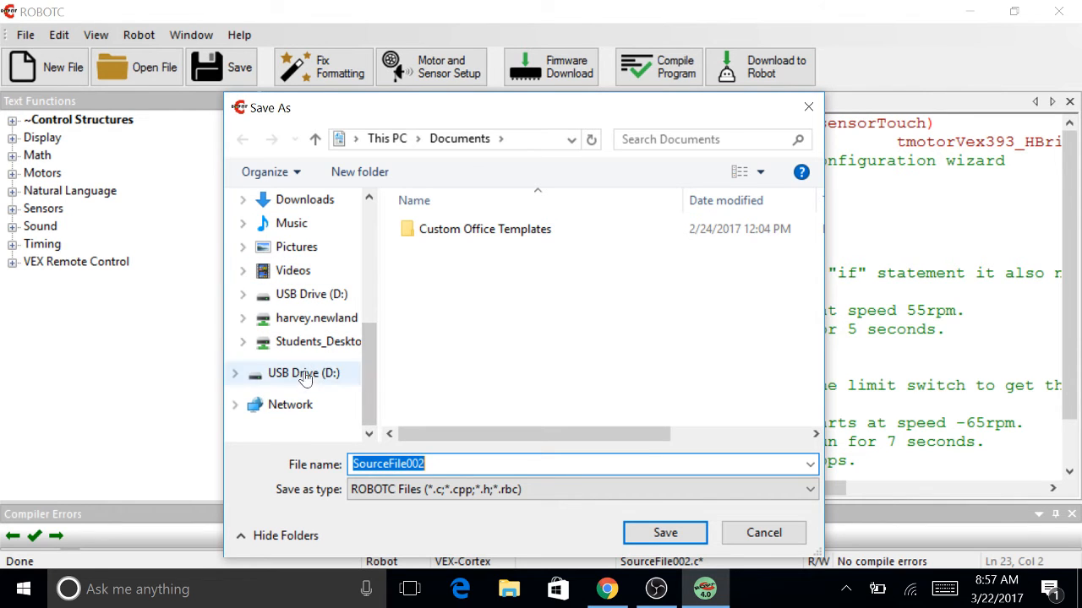
click(305, 378)
double_click(440, 333)
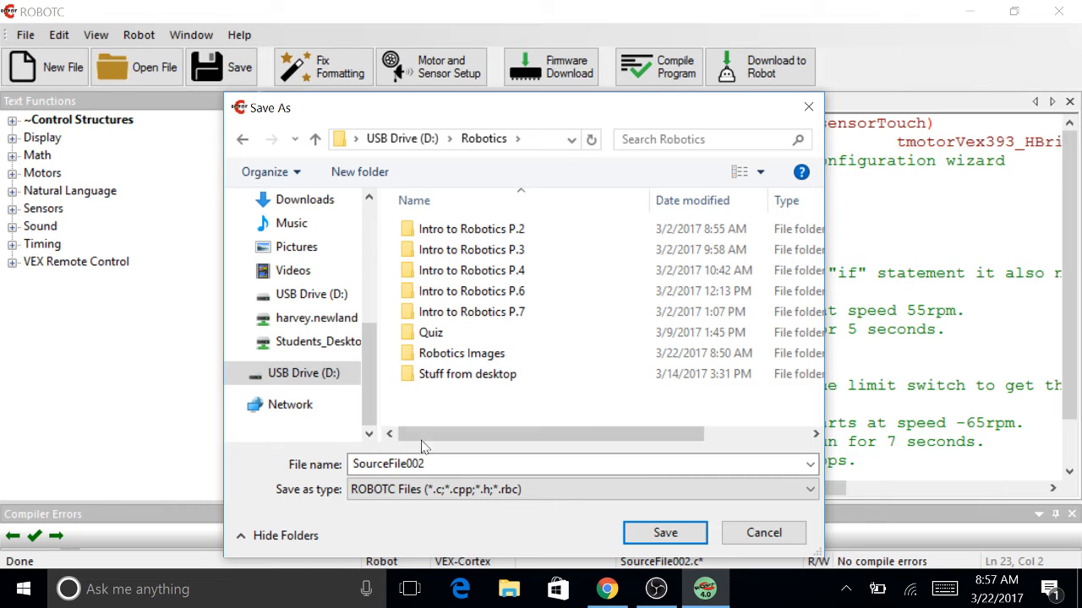
double_click(426, 353)
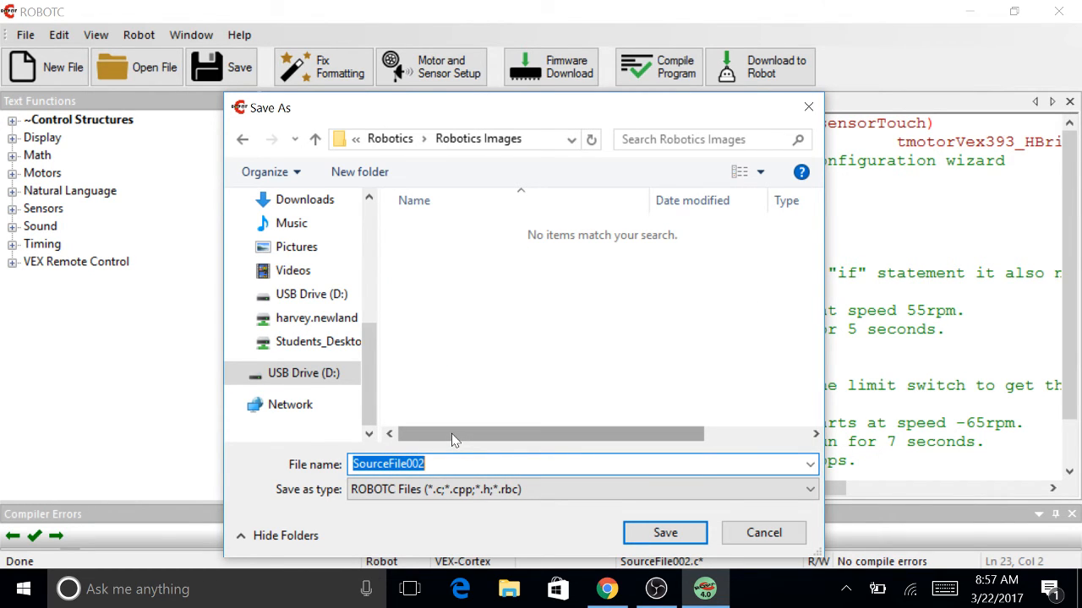
text(code for website)
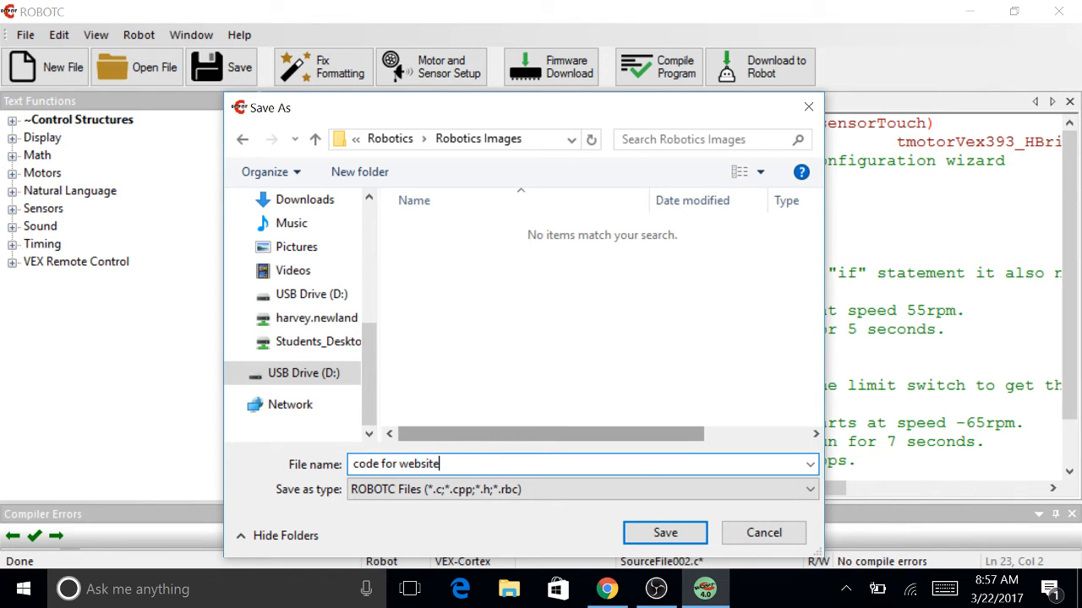
click(664, 534)
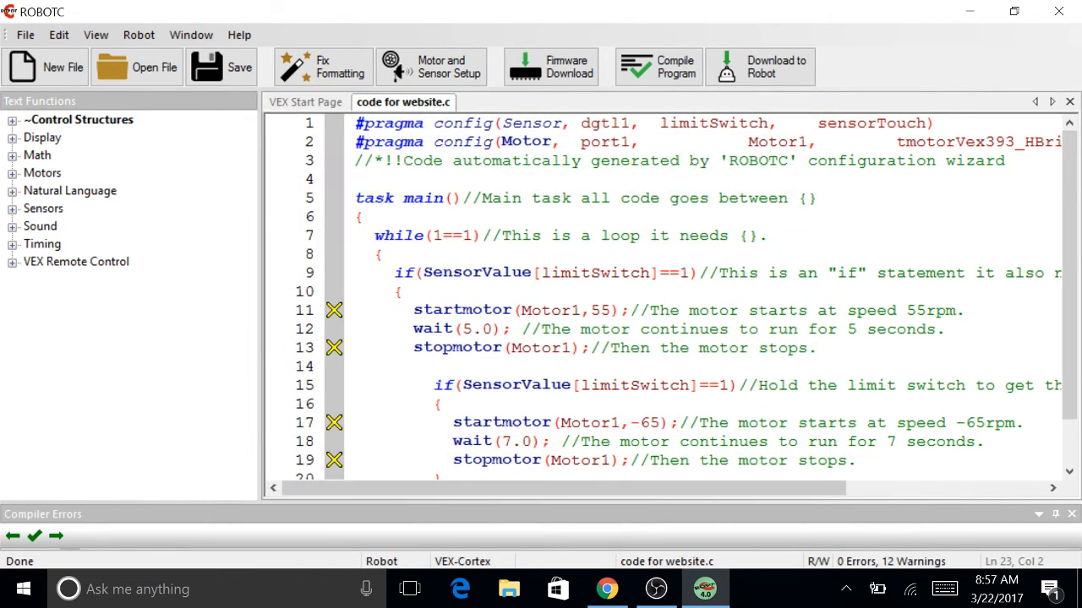
scroll(659, 295, down, 2)
scroll(659, 296, up, 2)
scroll(660, 295, down, 3)
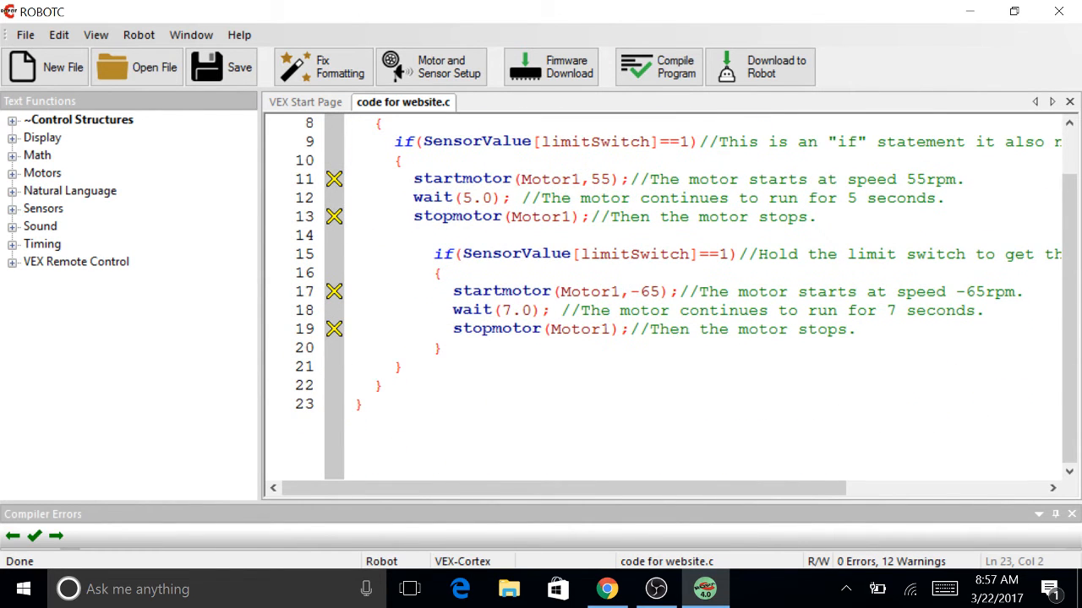
scroll(660, 295, up, 1)
scroll(659, 295, down, 1)
click(433, 75)
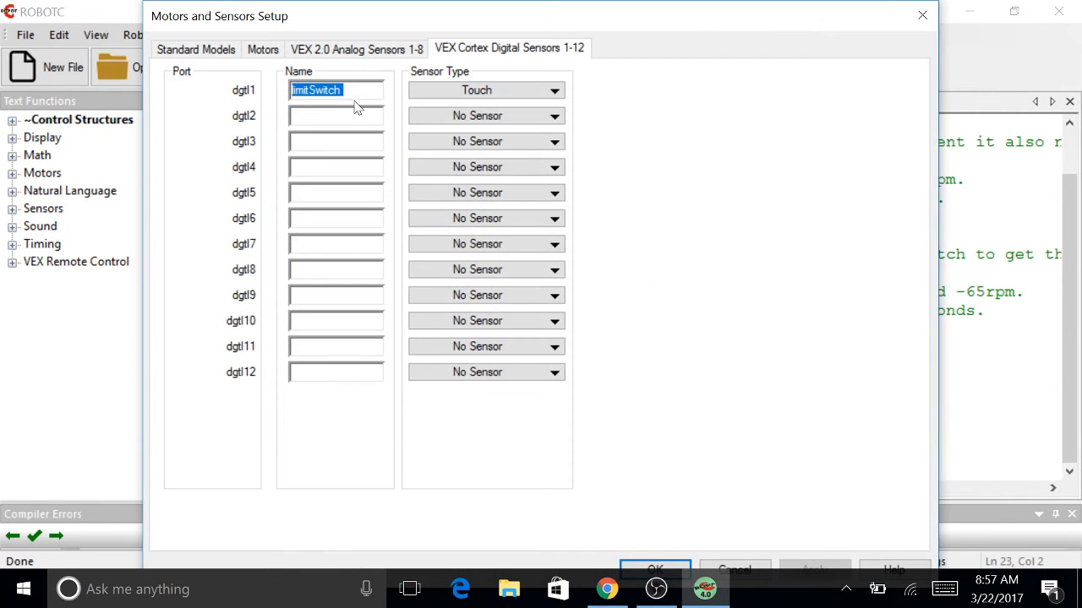
click(306, 52)
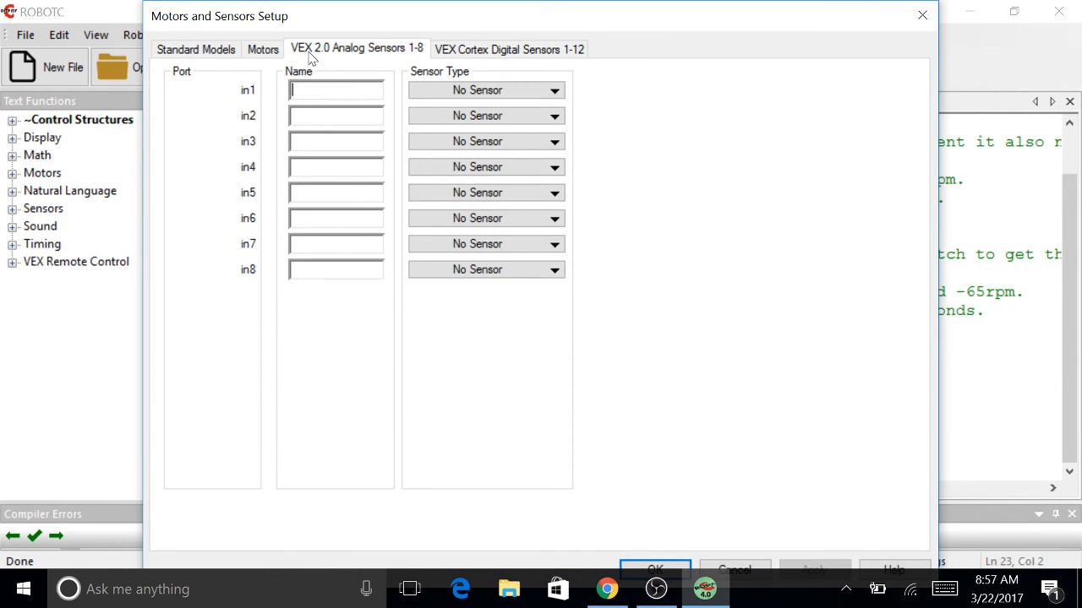
click(213, 51)
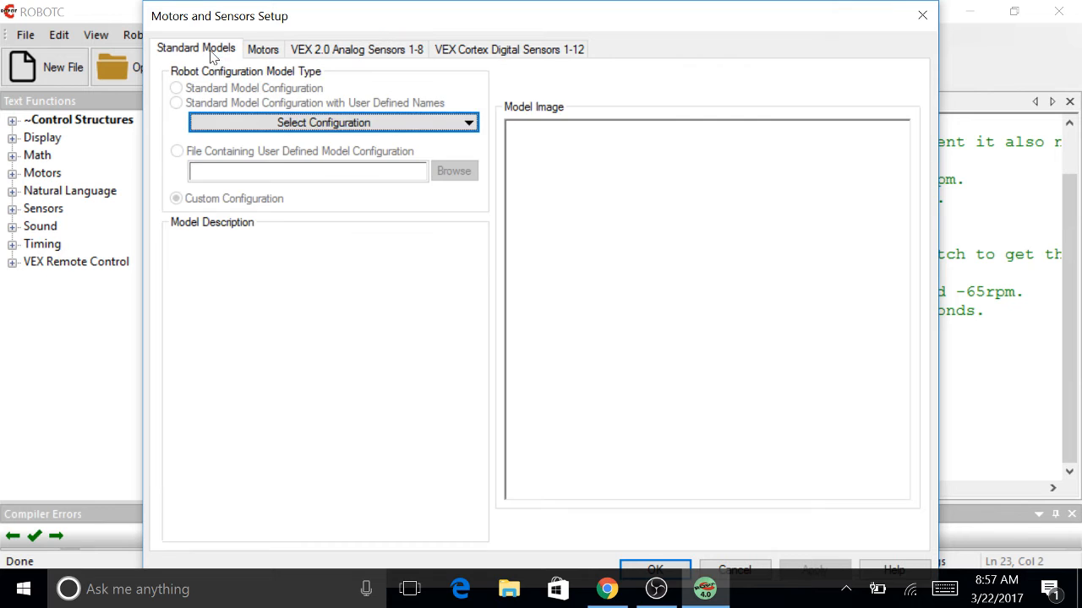
click(263, 49)
click(922, 16)
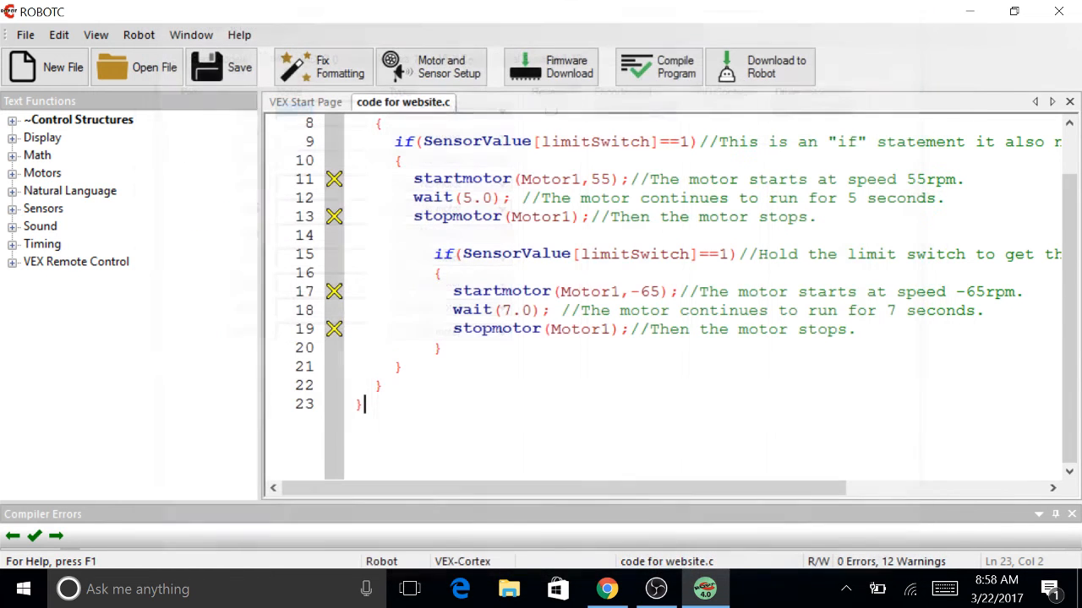
click(133, 39)
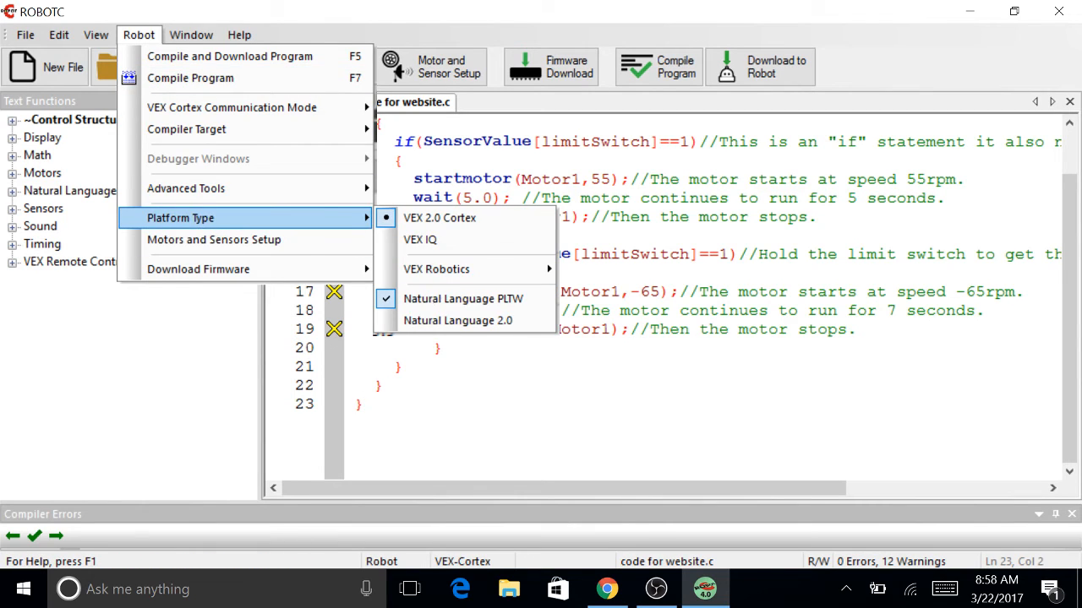
click(386, 385)
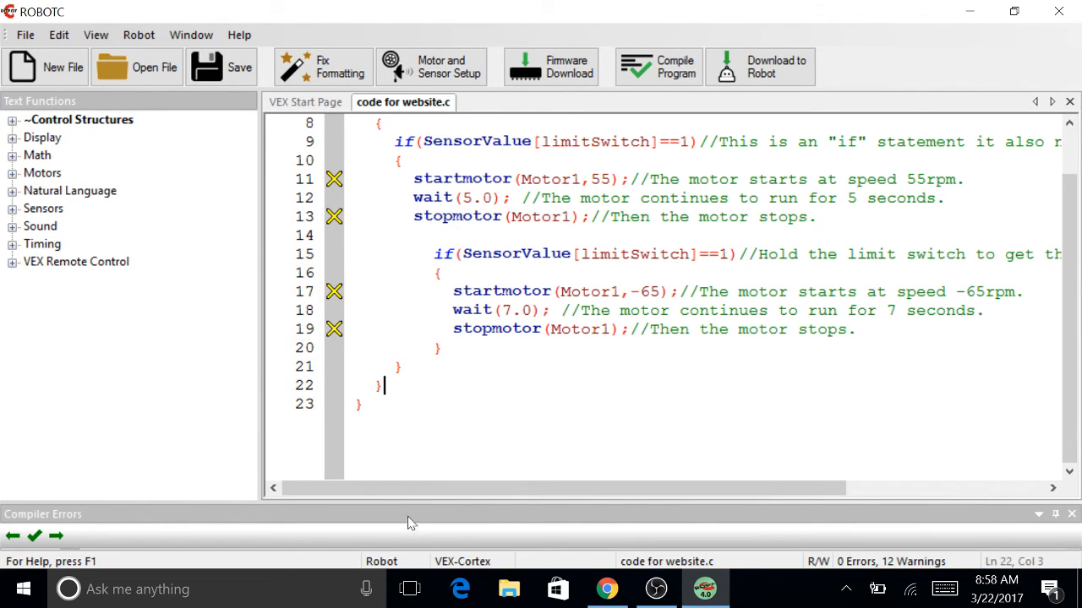
Capitalize the M in each startmotor and stopmotor call to read startMotor and stopMotor.
drag(409, 501, 449, 365)
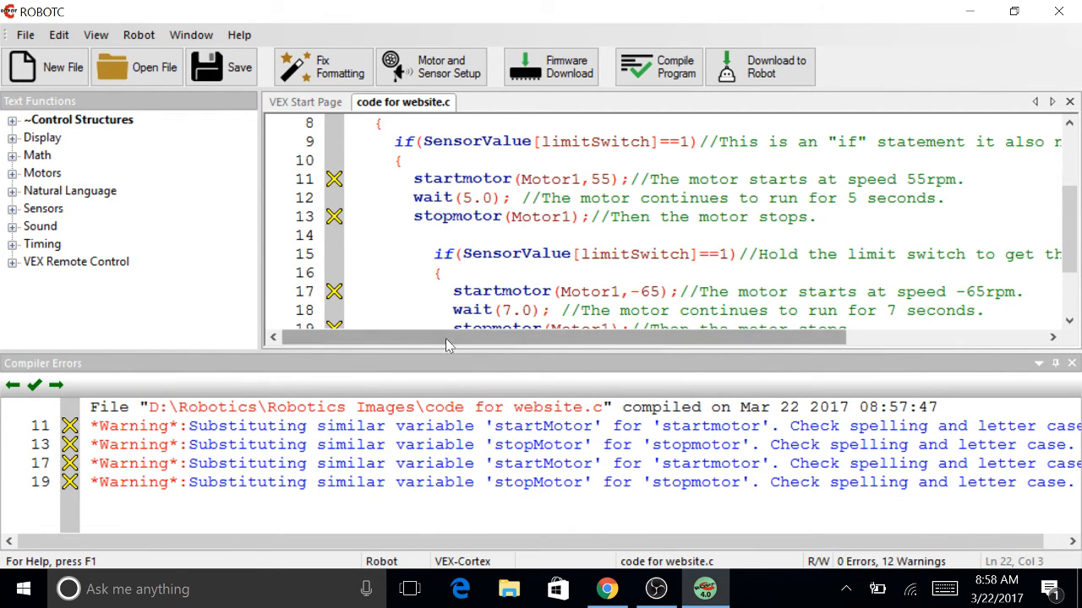
drag(431, 350, 432, 417)
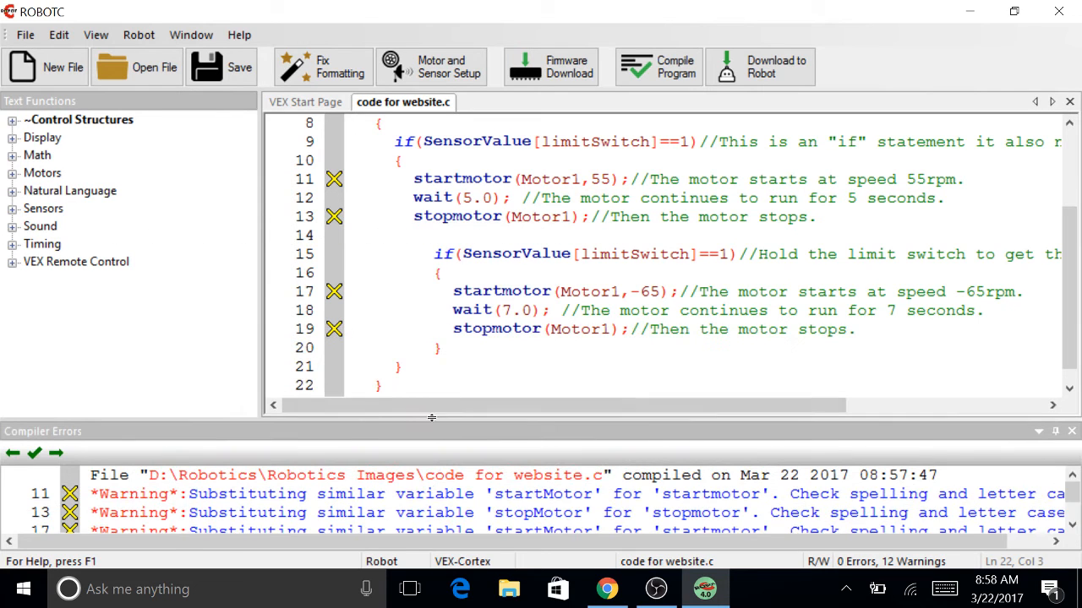
key(BackSpace)
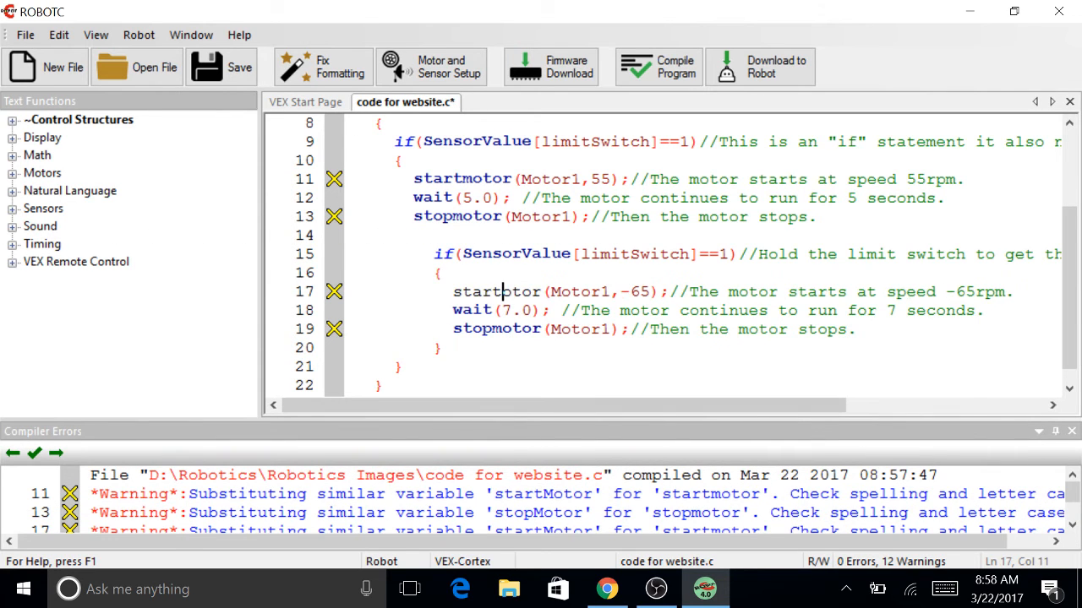
text(M)
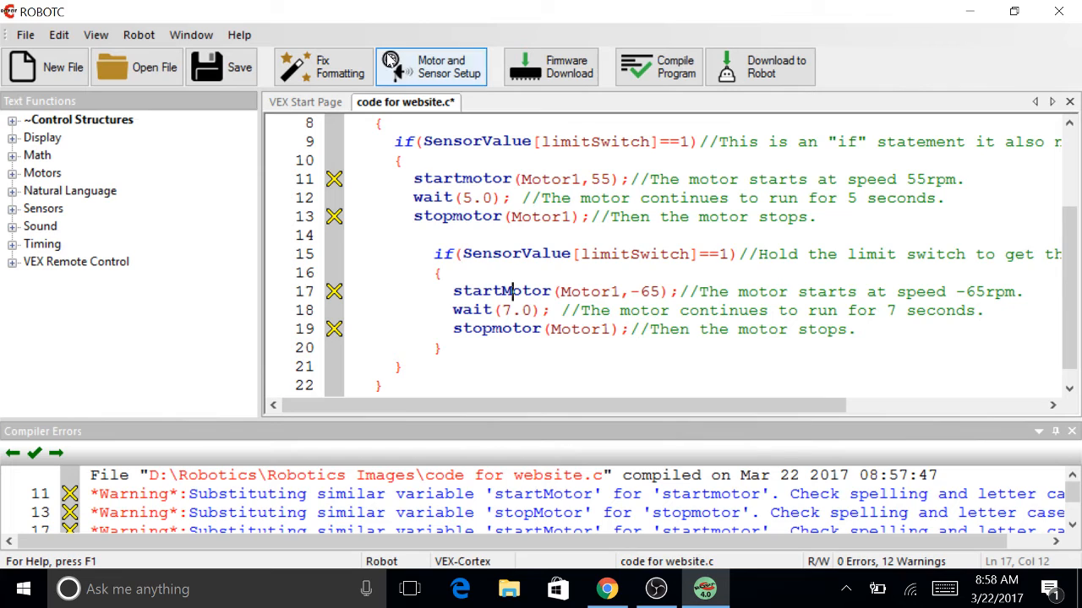
key(BackSpace)
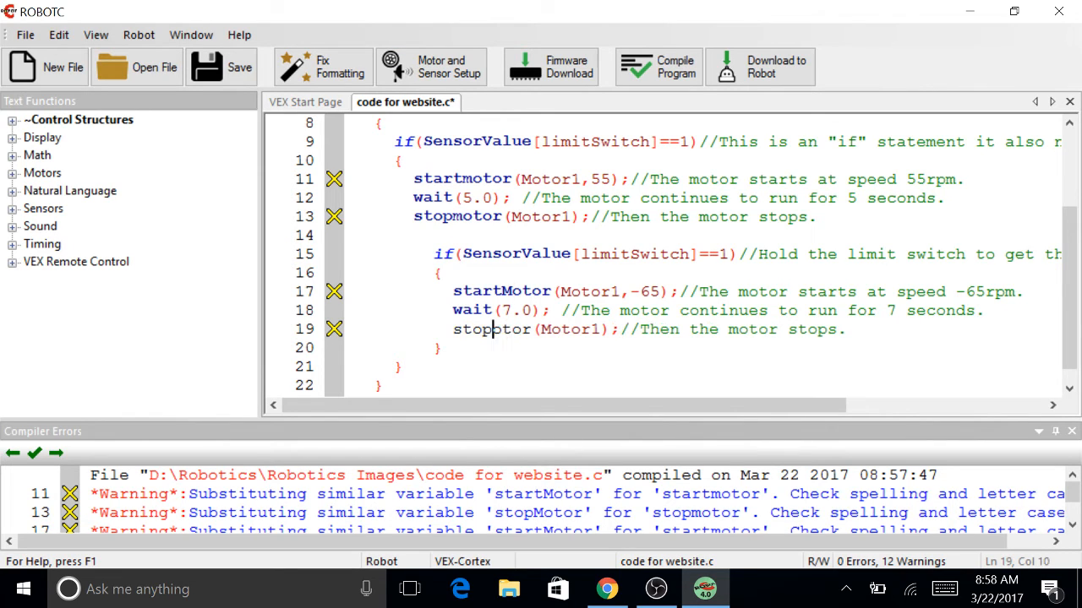
text(M)
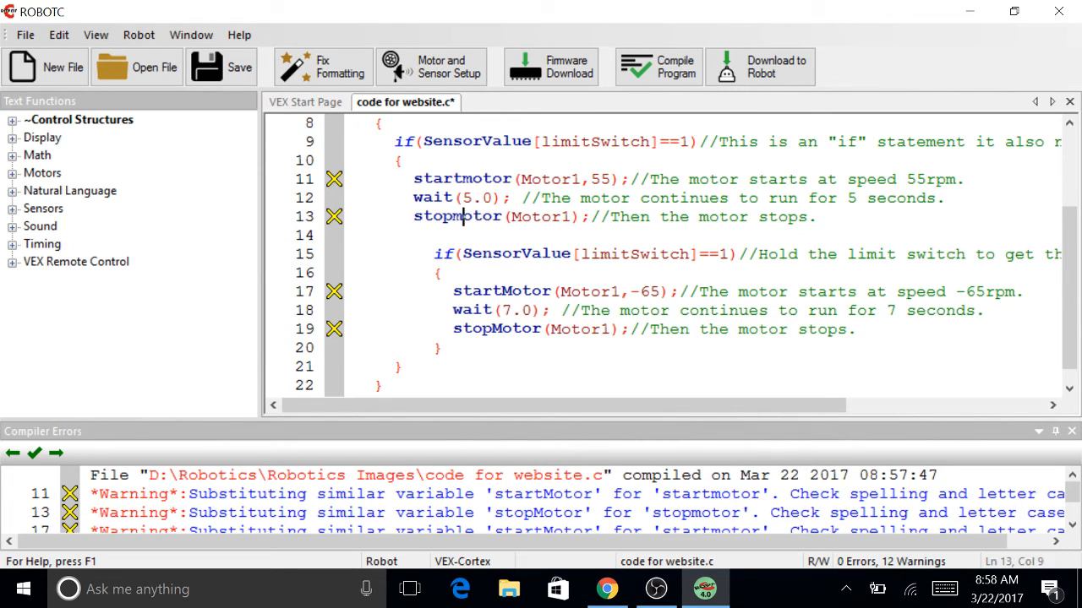
key(BackSpace)
text(M)
key(BackSpace)
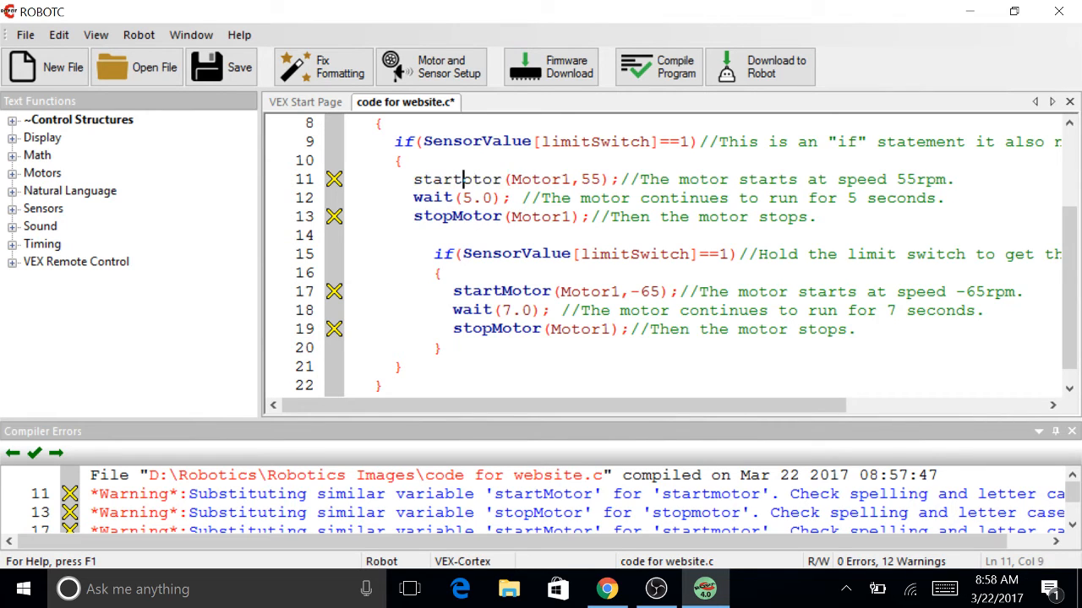
text(M)
Compile the corrected program with no errors, then minimize ROBOTC to show the desktop.
click(667, 69)
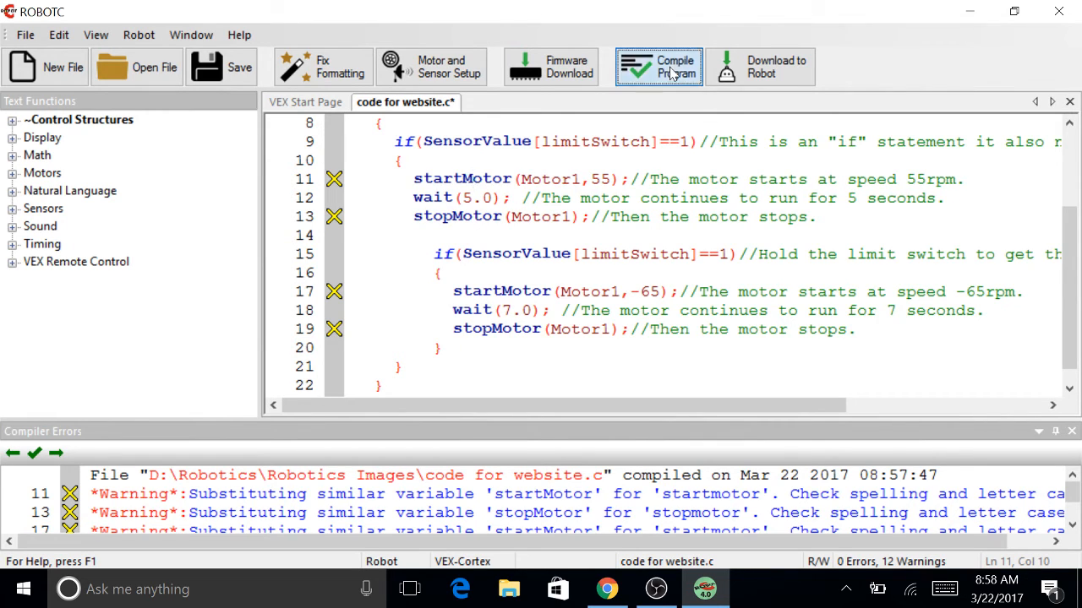
scroll(686, 254, up, 2)
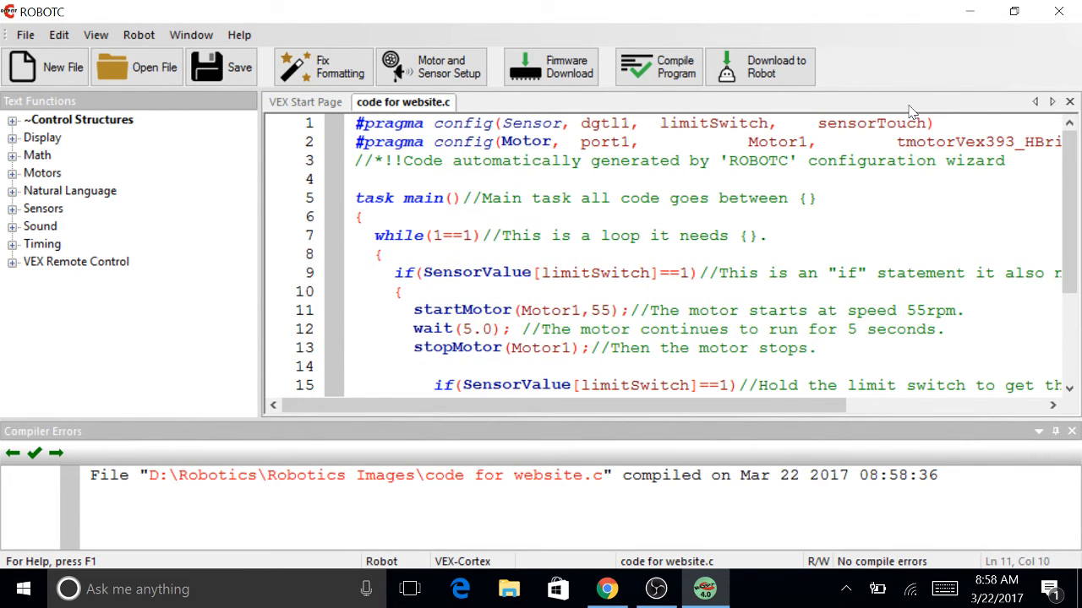
click(957, 19)
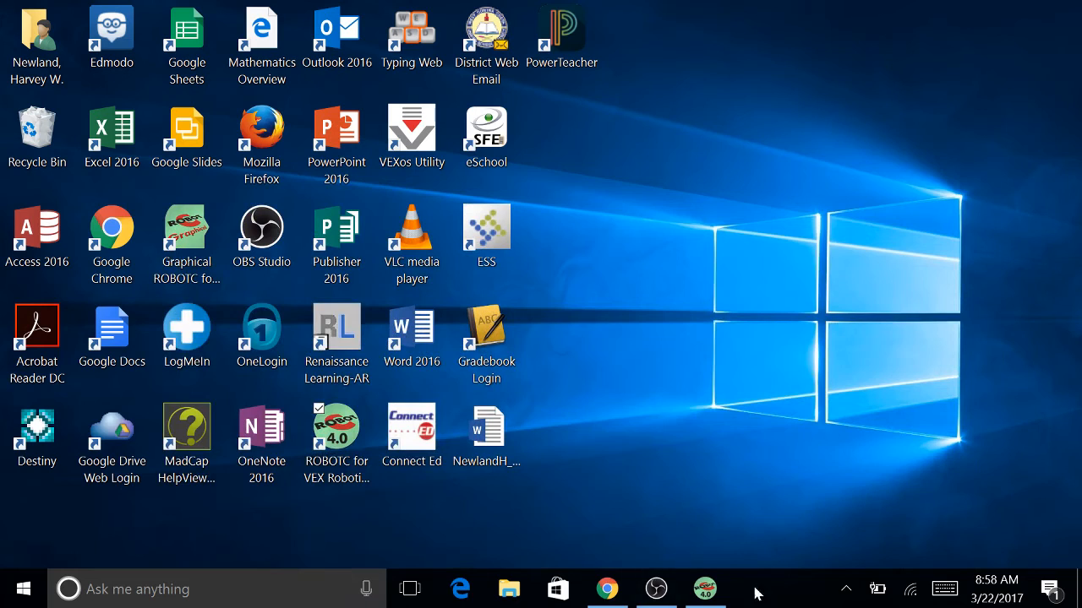
Restore Chrome, scroll through the Limit Switch section in the Weebly editor, then return to the limit switch image results.
click(619, 598)
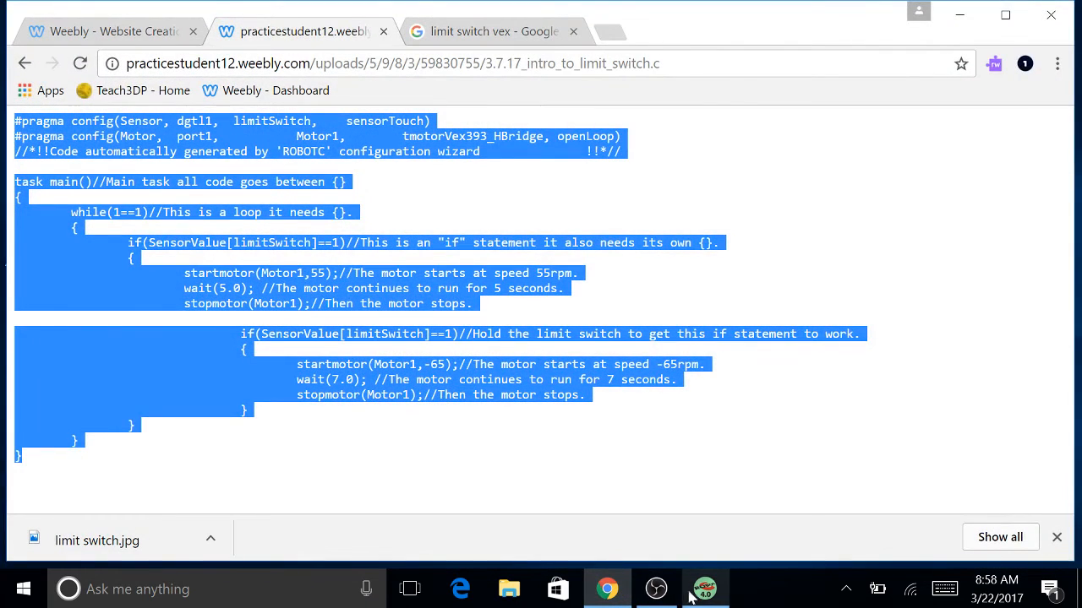
click(456, 31)
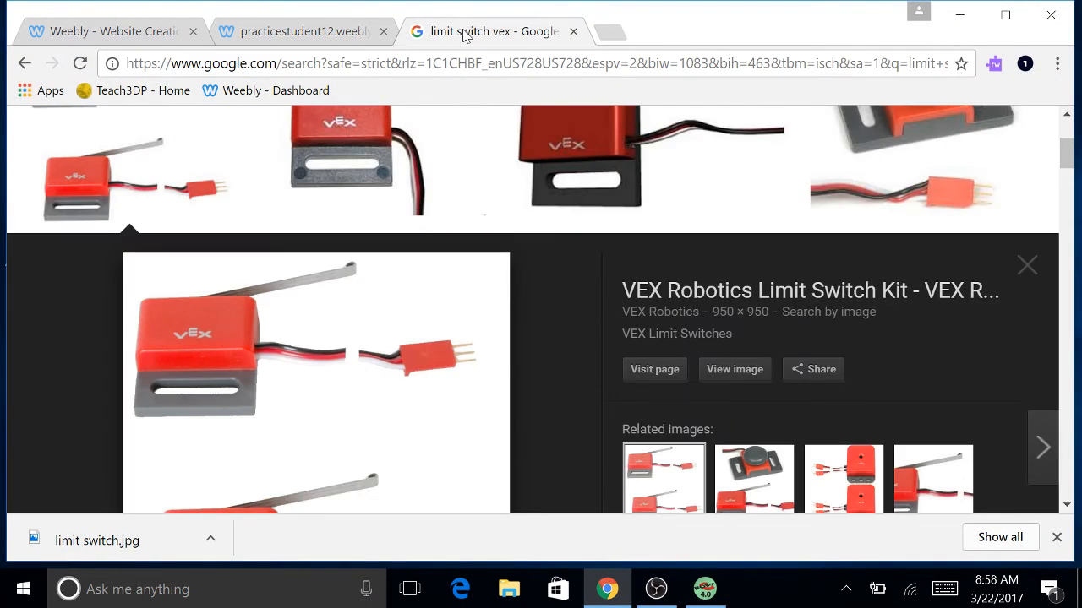
click(146, 35)
click(248, 32)
click(118, 31)
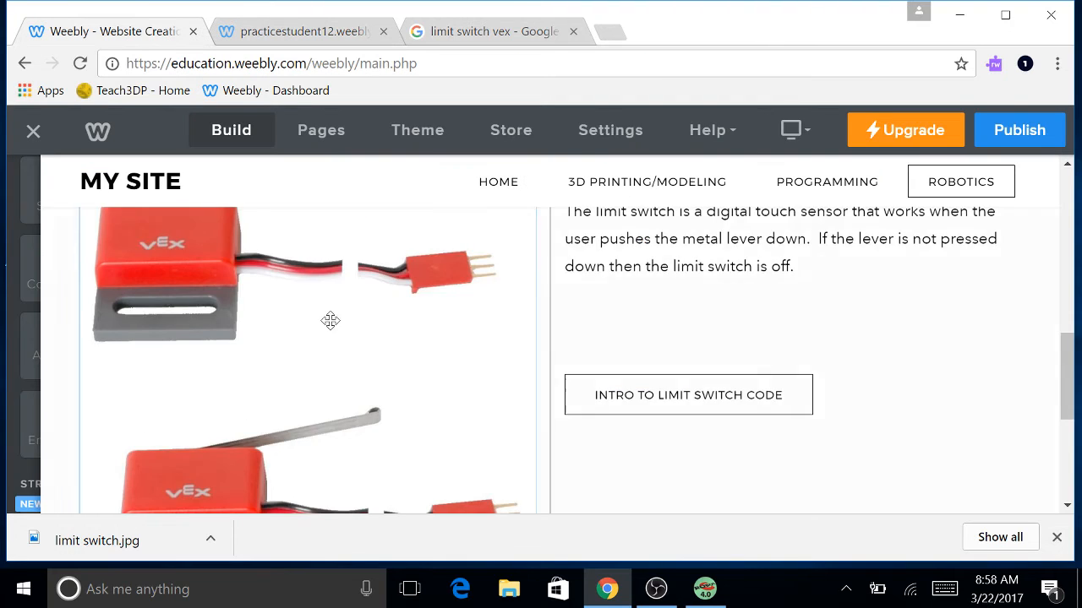
scroll(567, 350, down, 10)
scroll(590, 354, up, 5)
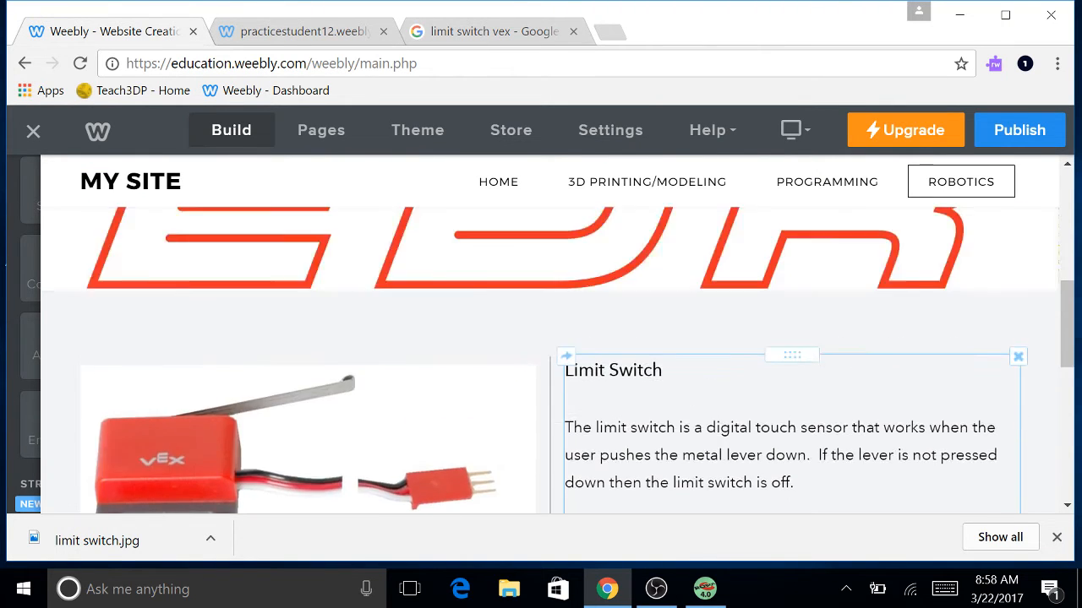
scroll(577, 342, down, 3)
scroll(589, 330, up, 5)
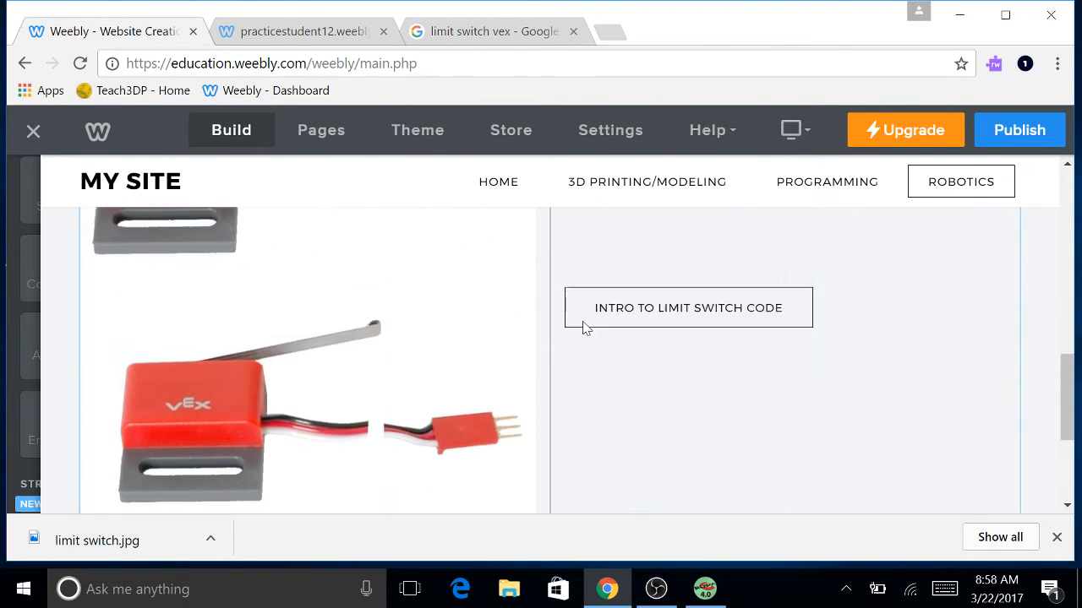
scroll(575, 302, down, 3)
scroll(569, 299, down, 3)
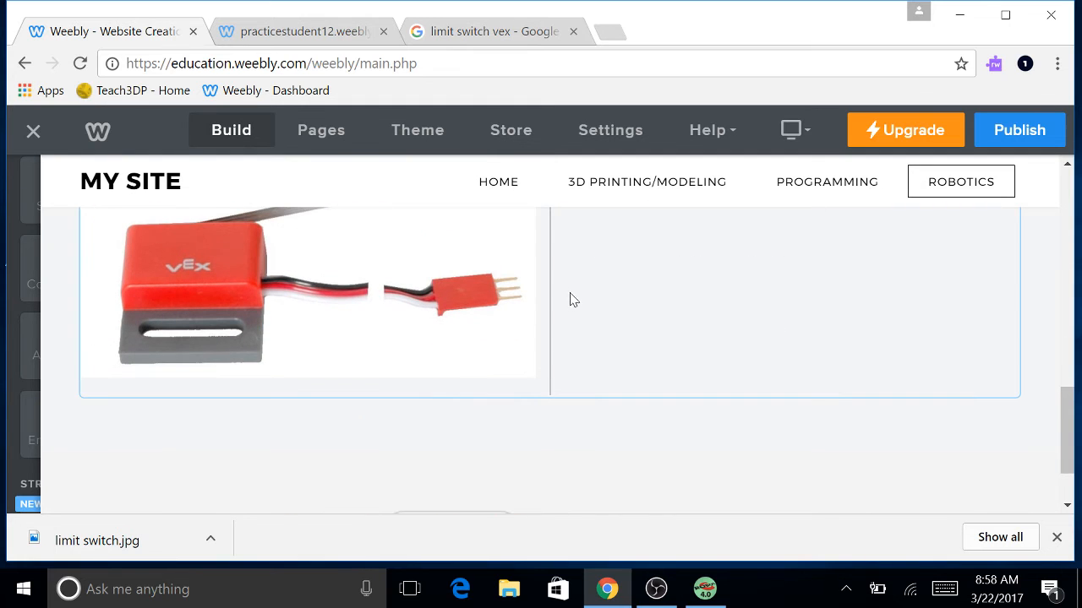
click(506, 38)
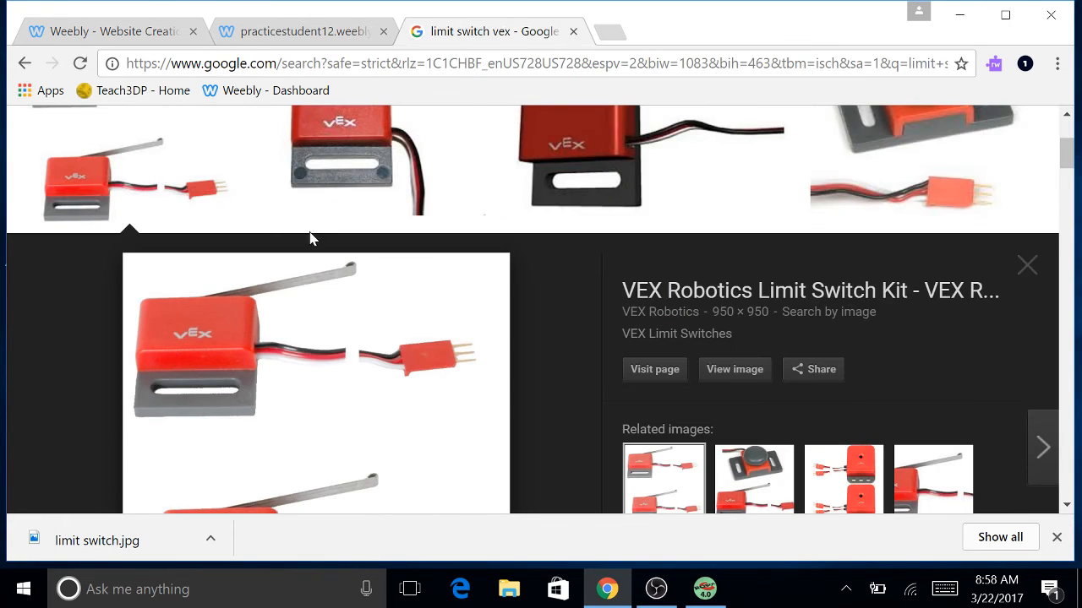
Replace the Google Images query with 'line tracker vex' and run the search.
scroll(309, 236, up, 3)
double_click(263, 147)
key(ctrl+a)
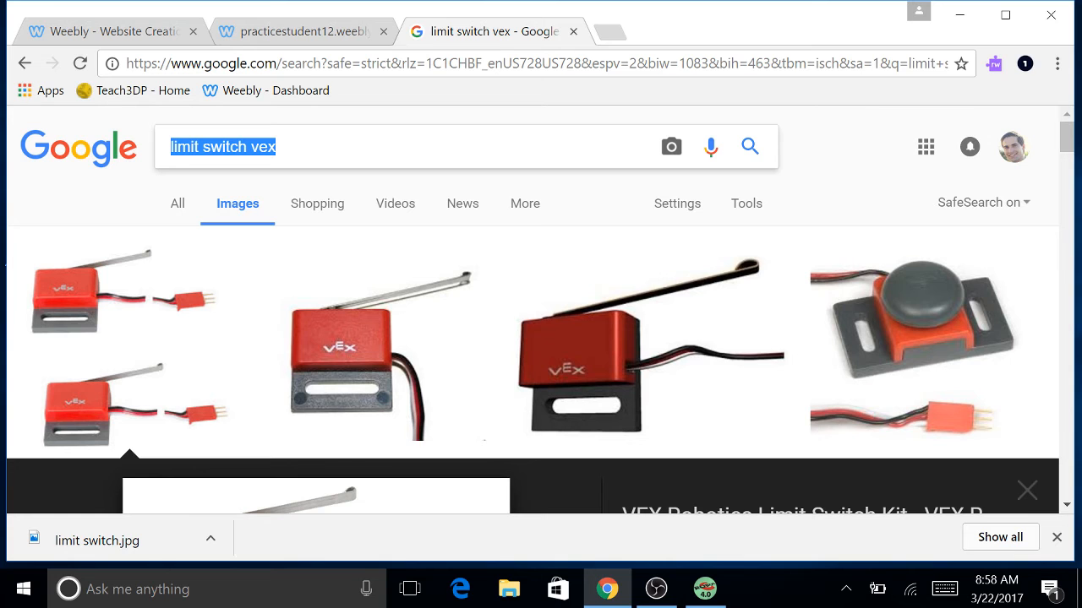
text(line t)
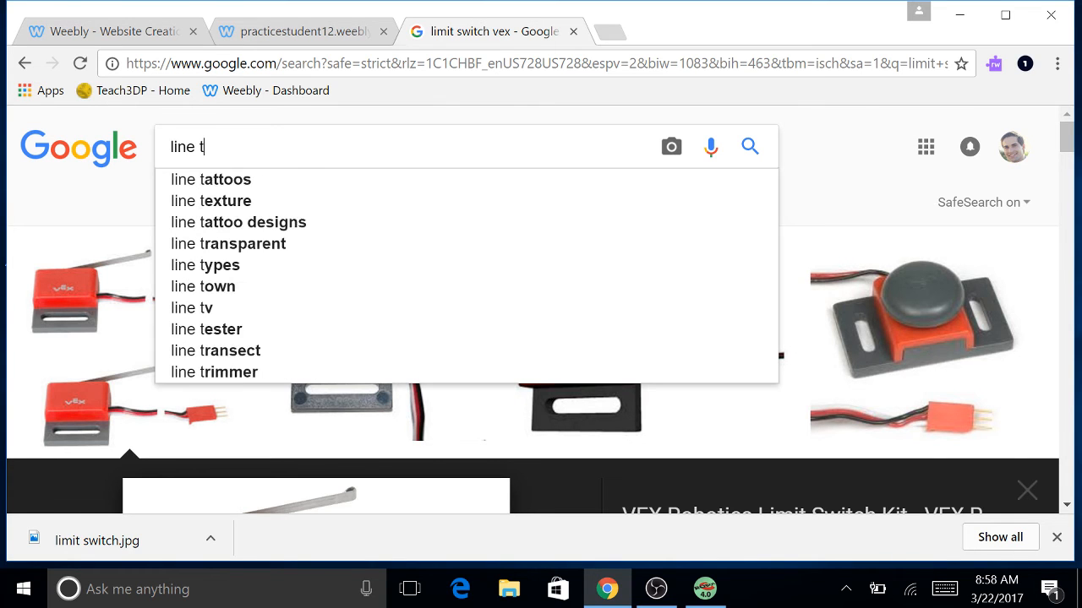
text(racker vex)
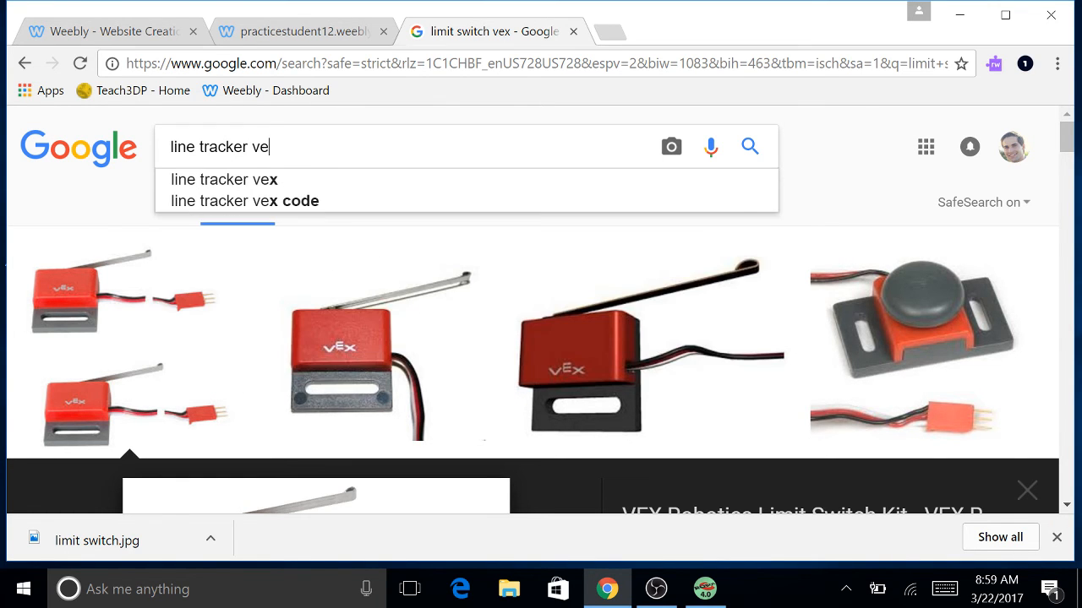
key(Return)
Save the first line tracker result image as 'line tracker'.
scroll(380, 366, down, 1)
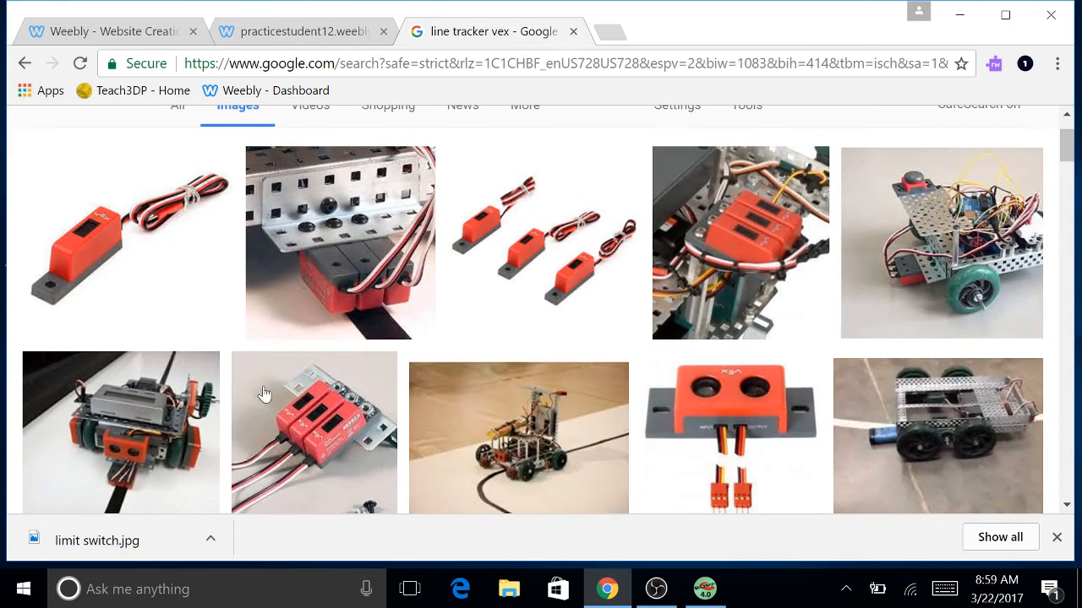
scroll(363, 338, down, 1)
scroll(211, 321, up, 1)
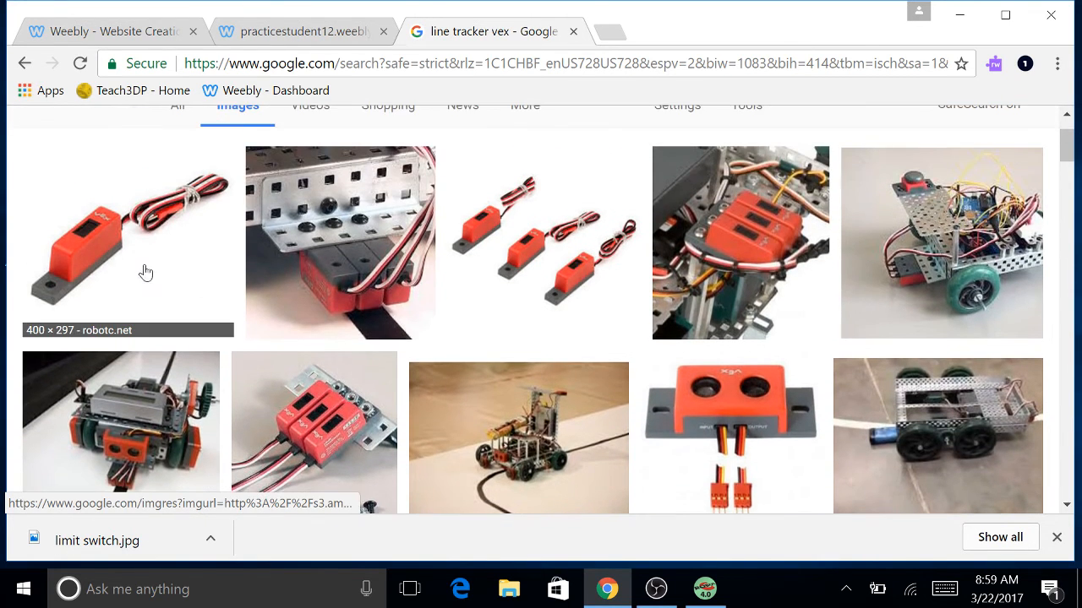
click(154, 272)
right_click(339, 347)
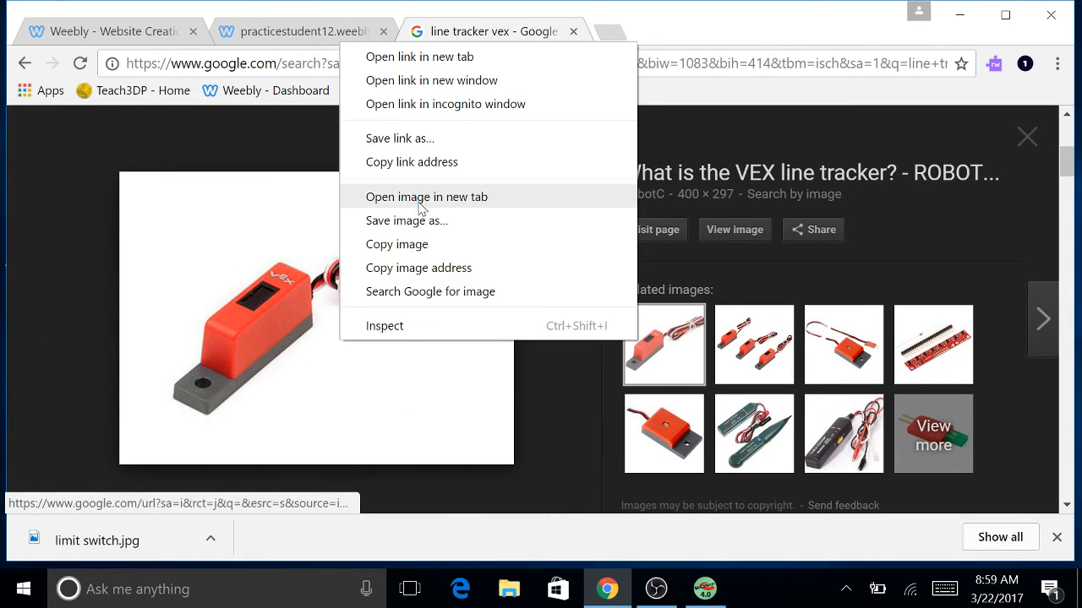
click(427, 243)
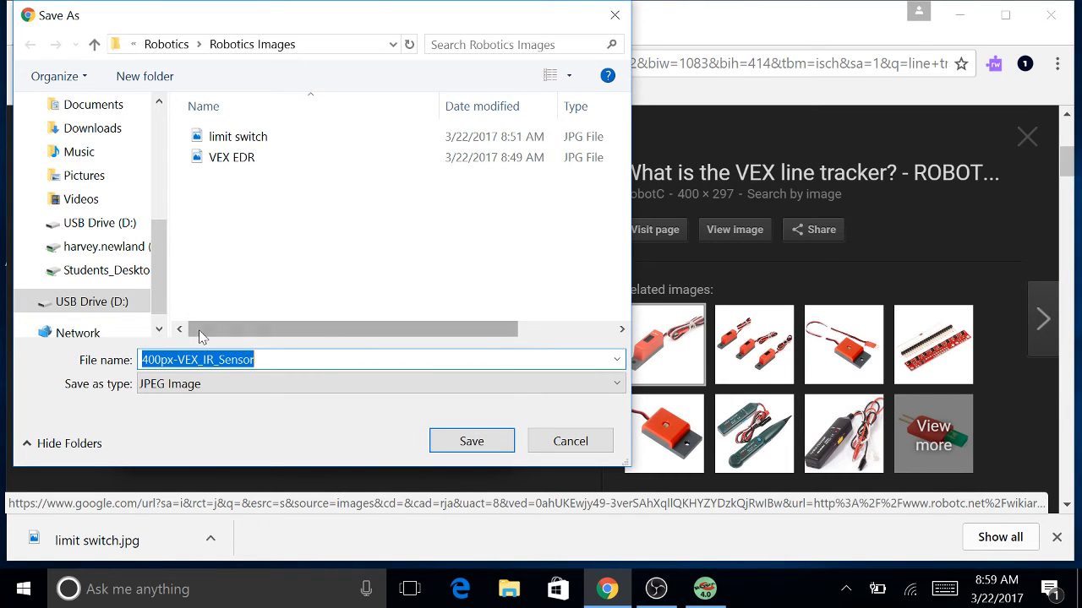
text(line tracker)
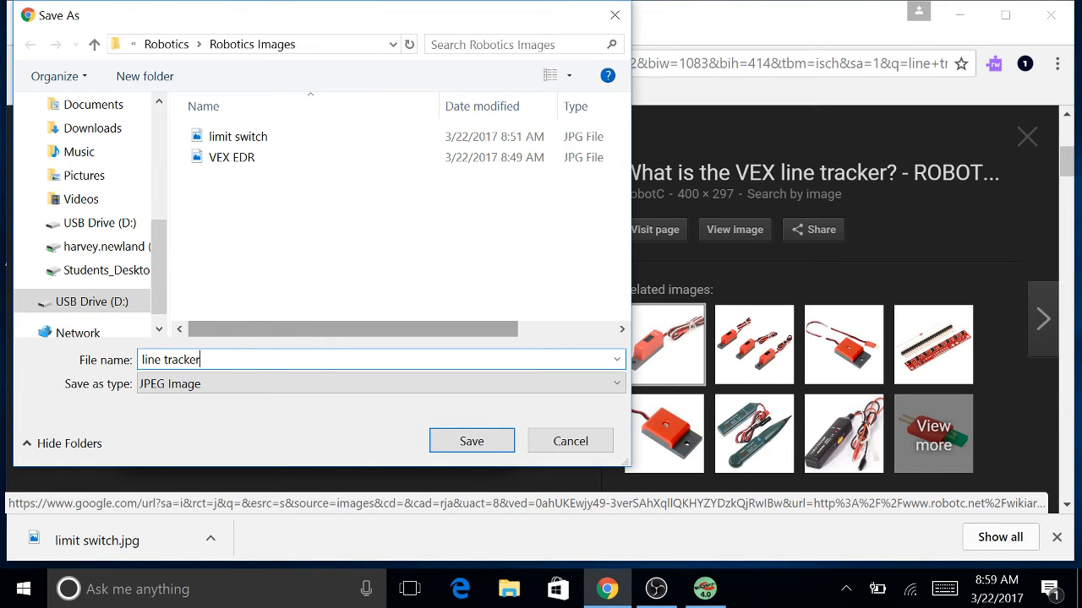
click(468, 441)
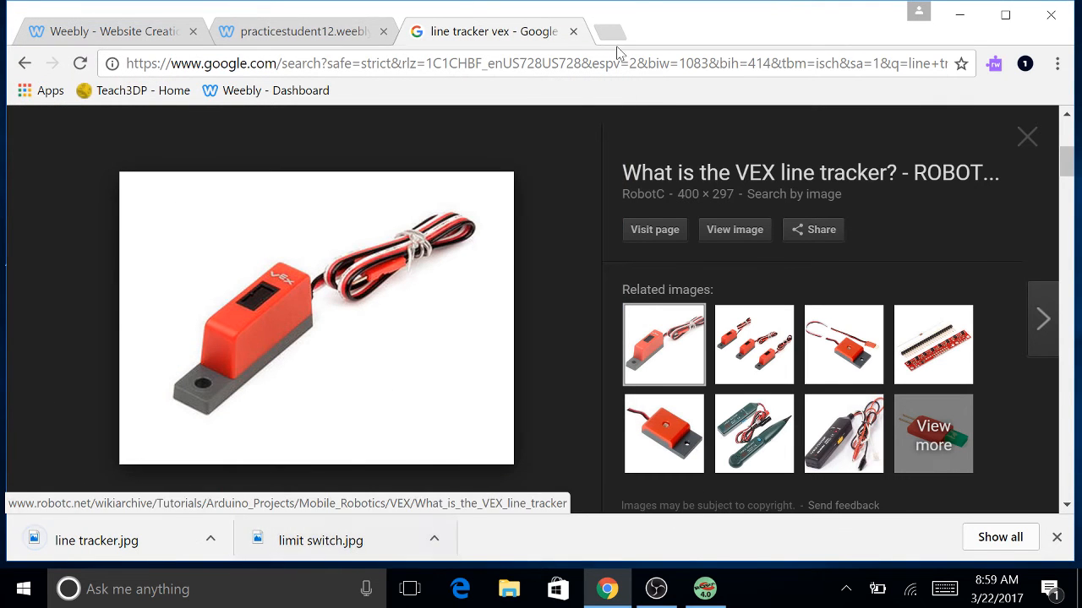
Add an Image block below the limit switch section with a Text block beside it.
click(148, 36)
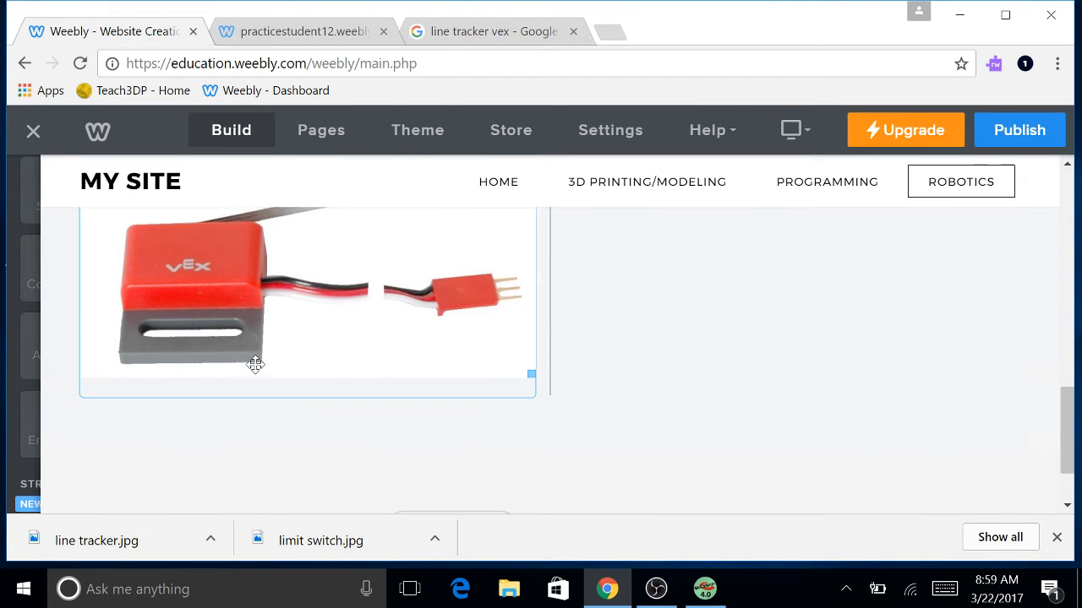
scroll(256, 364, down, 3)
mouse_move(31, 365)
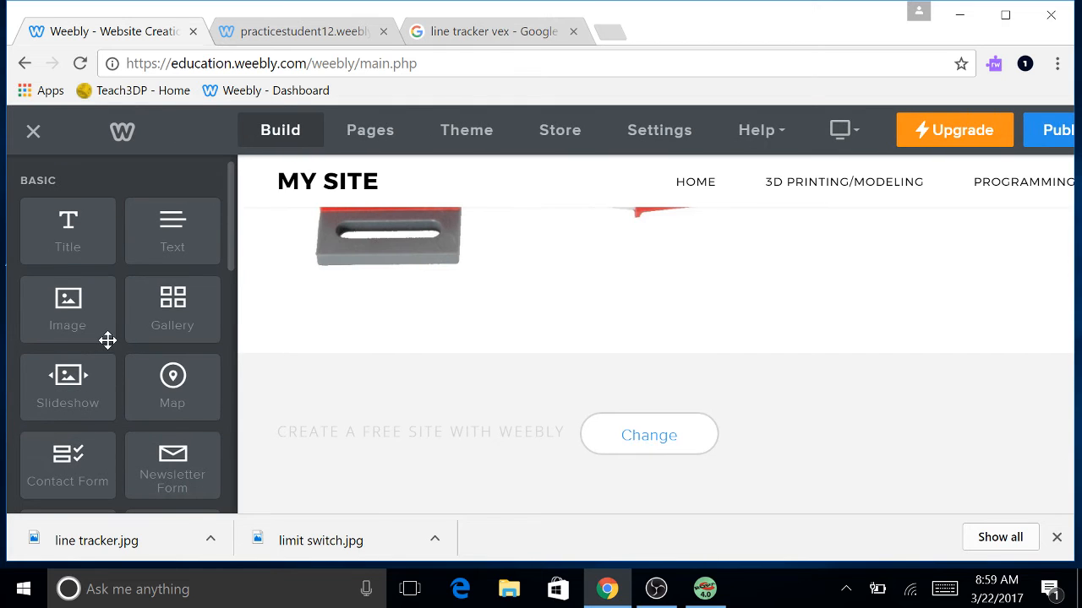
drag(59, 306, 554, 307)
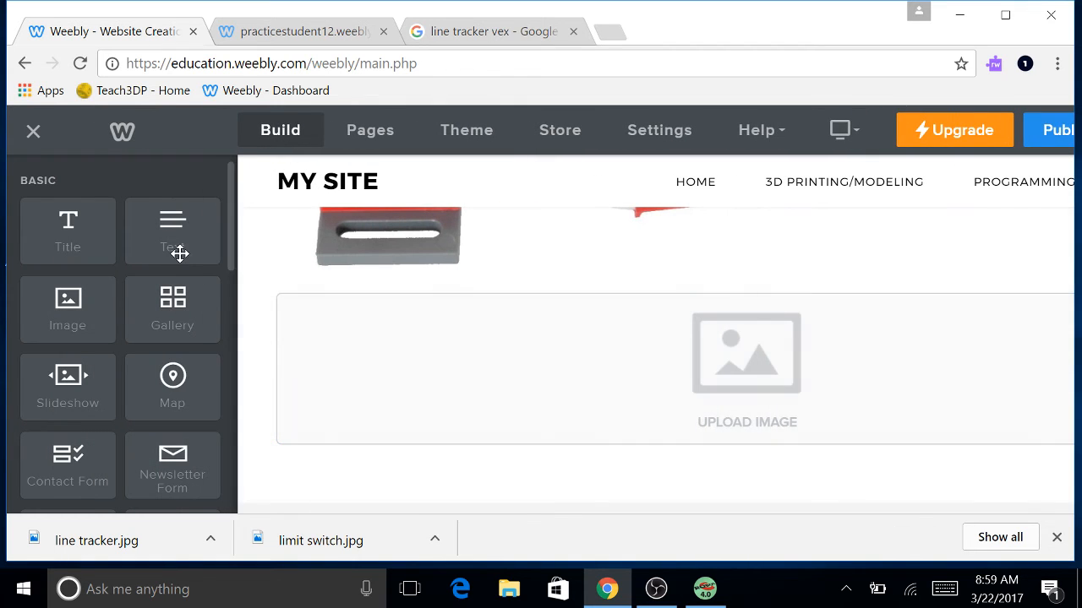
drag(179, 253, 1007, 394)
Upload the line tracker photo from USB Robotics > Robotics Images into the new image block.
click(342, 363)
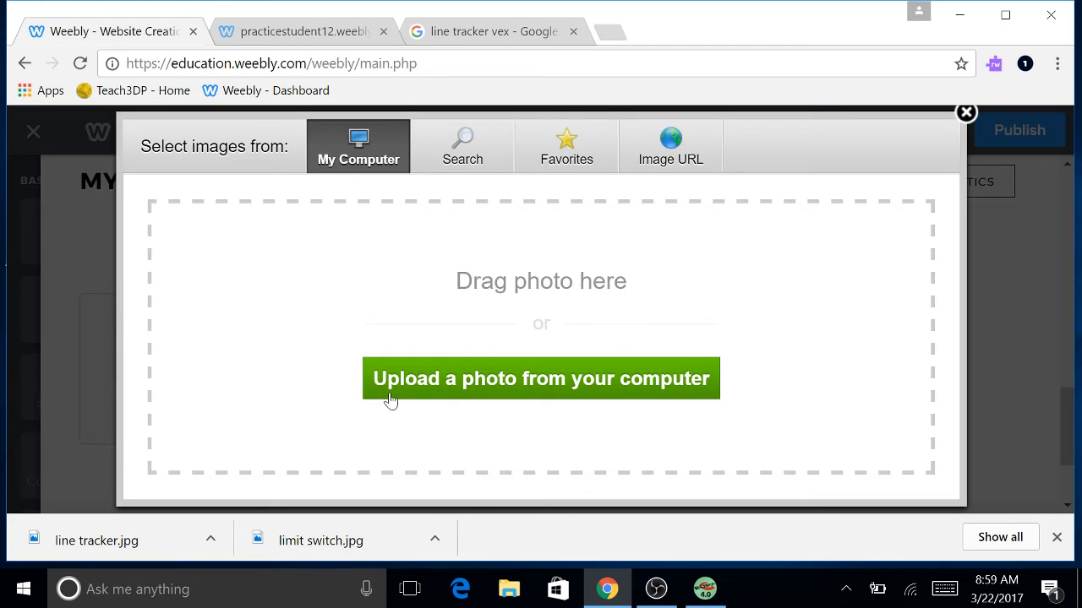
click(415, 377)
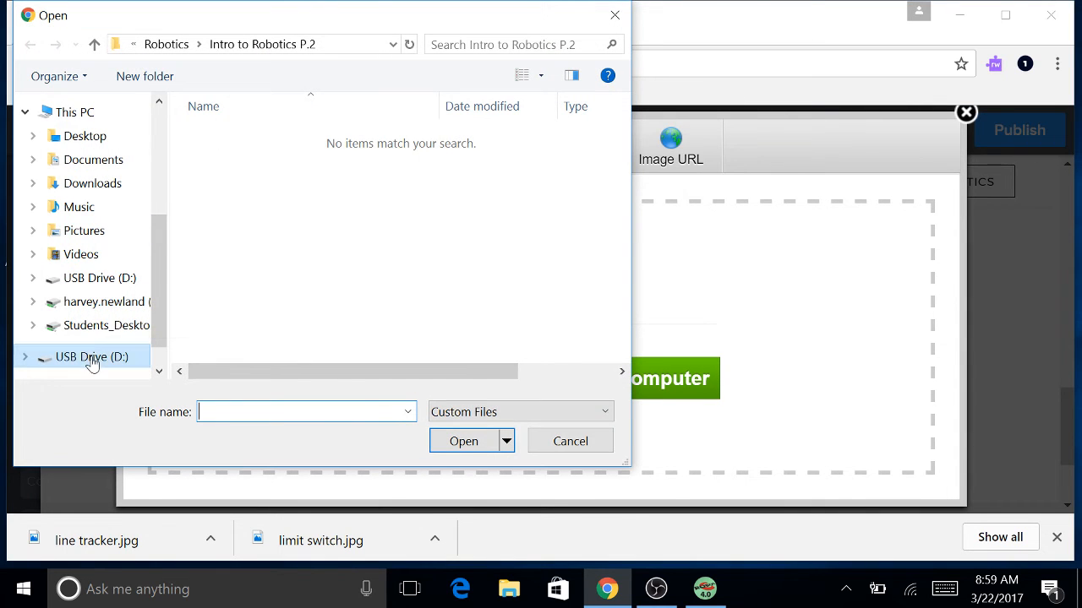
click(95, 278)
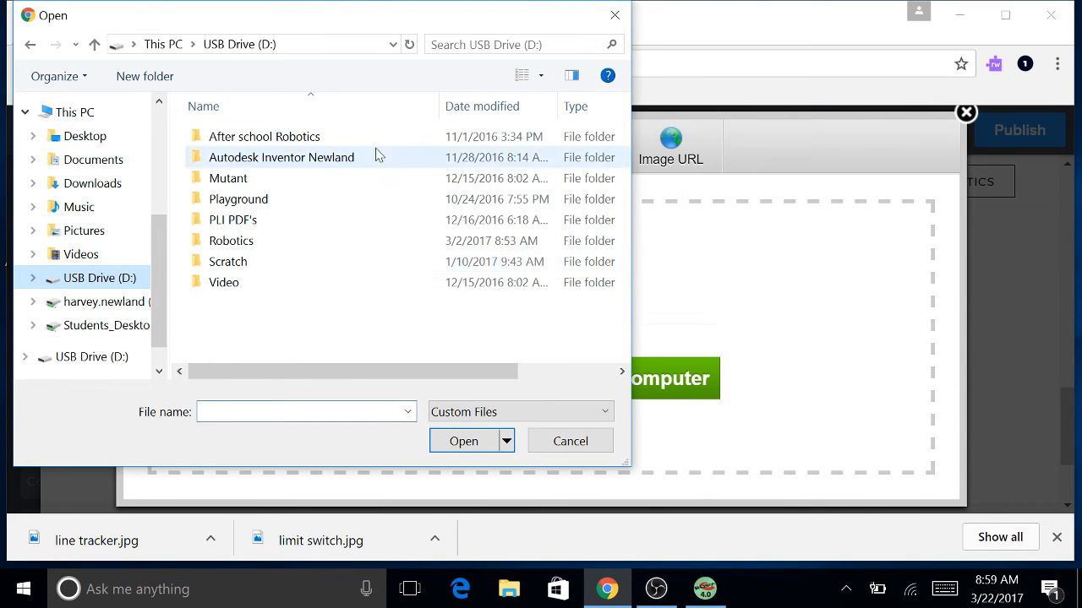
double_click(242, 243)
double_click(241, 264)
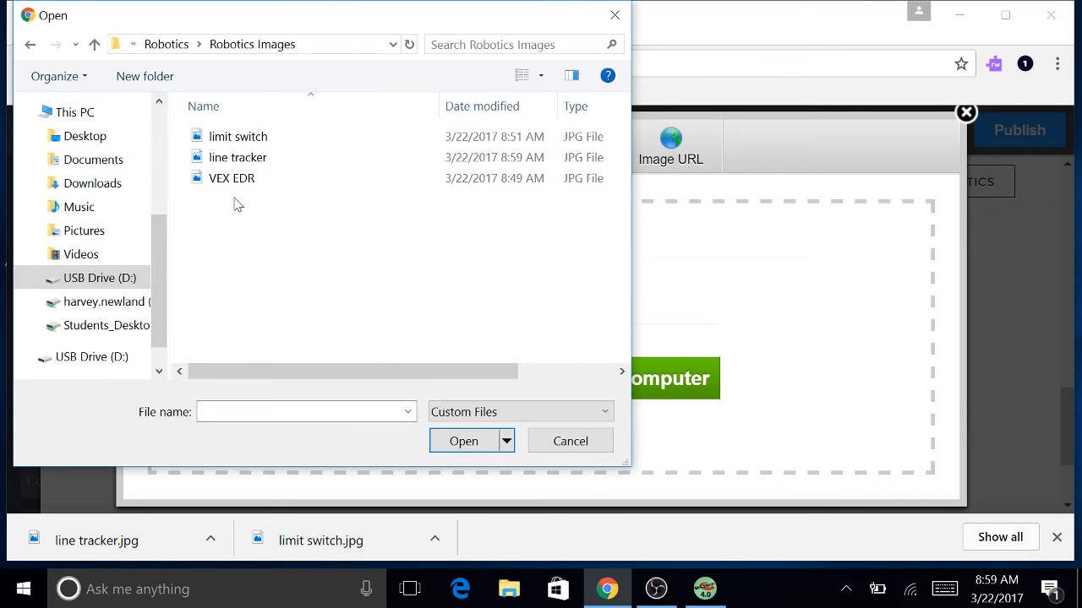
click(241, 168)
click(478, 441)
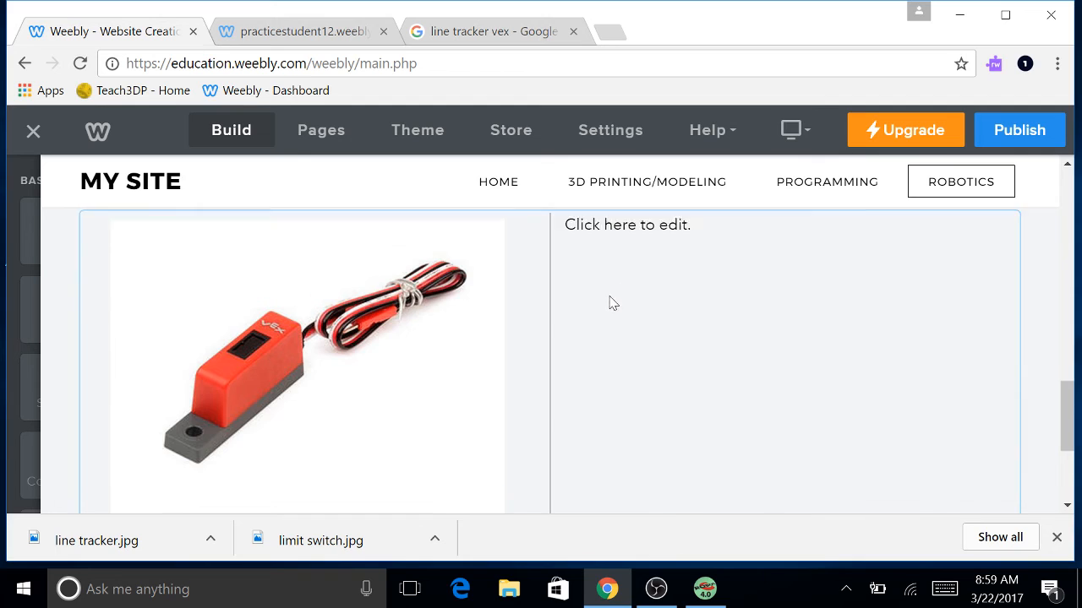
click(565, 307)
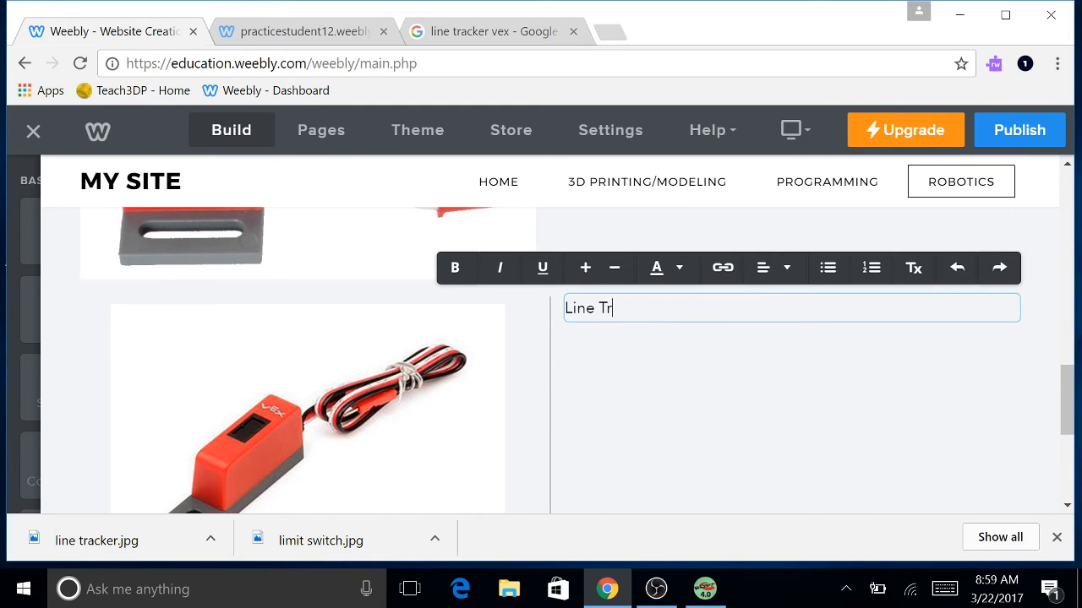
Enlarge the Line Tracker heading text by two size steps.
drag(653, 308, 532, 315)
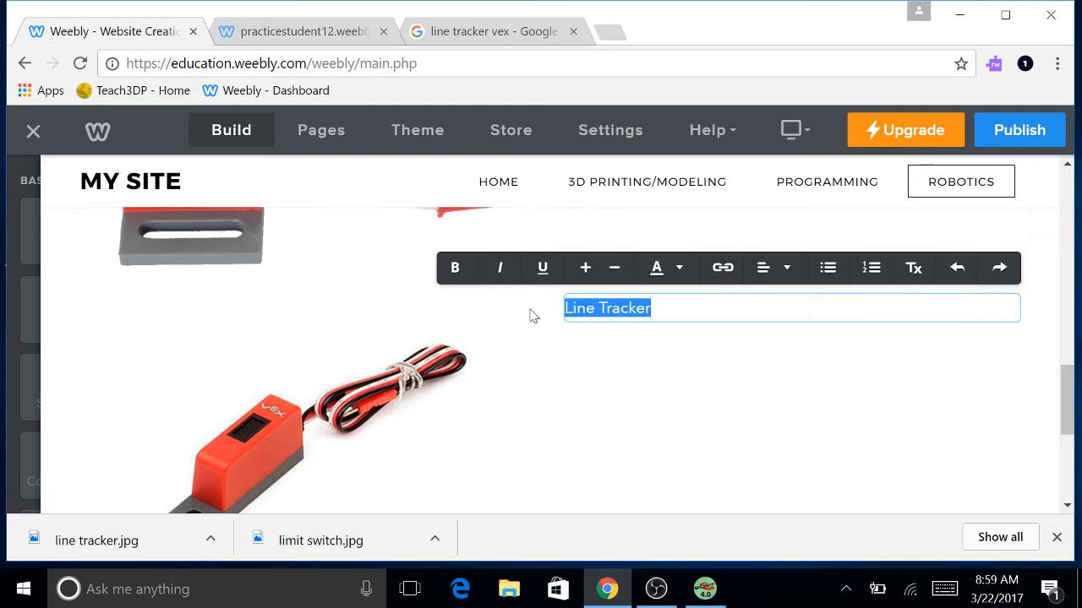
click(586, 275)
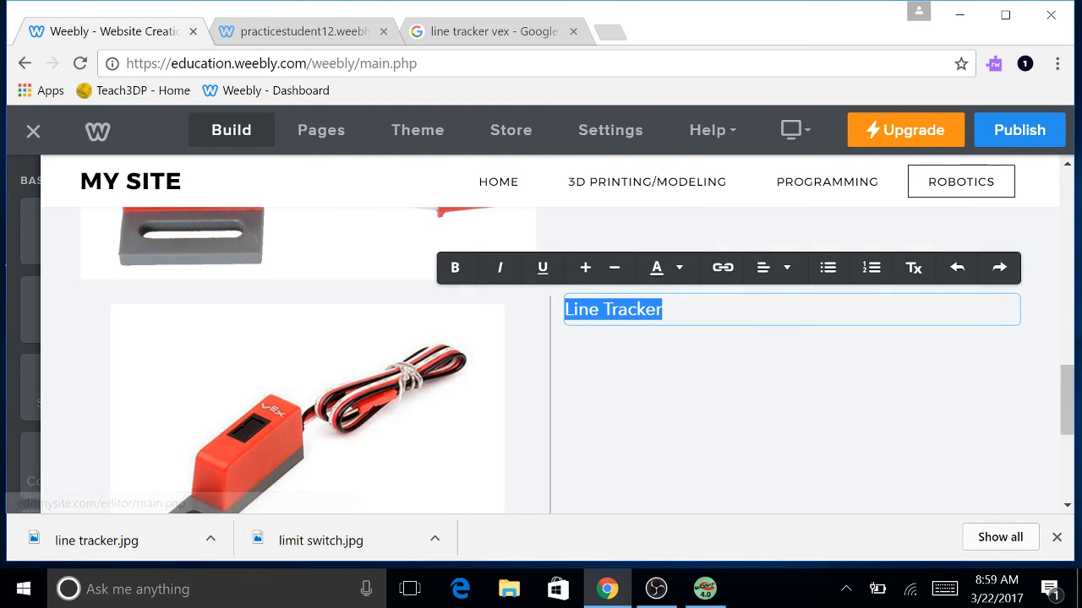
click(664, 310)
drag(662, 309, 560, 310)
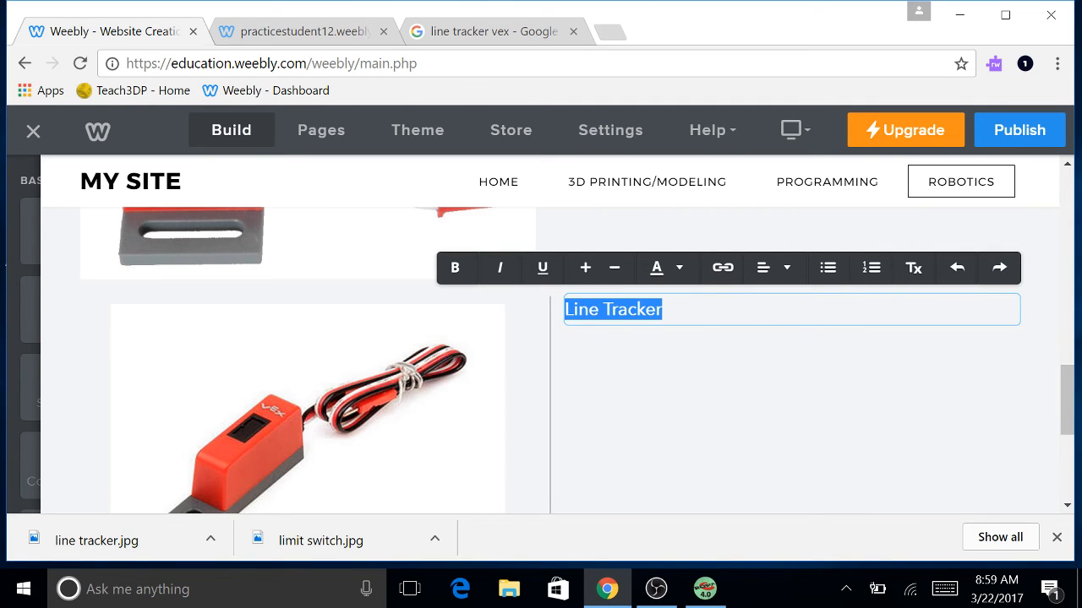
Add a description below the heading: the line tracker detects infrared light and reacts to different shades of light.
click(664, 311)
key(Return)
key(Return)
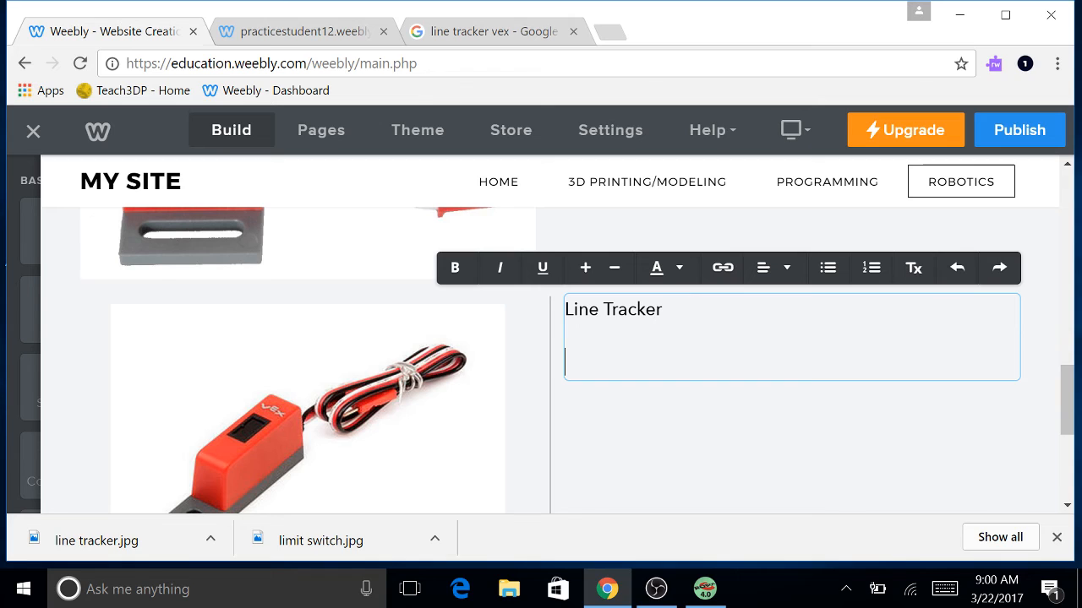
text(e line tracker t)
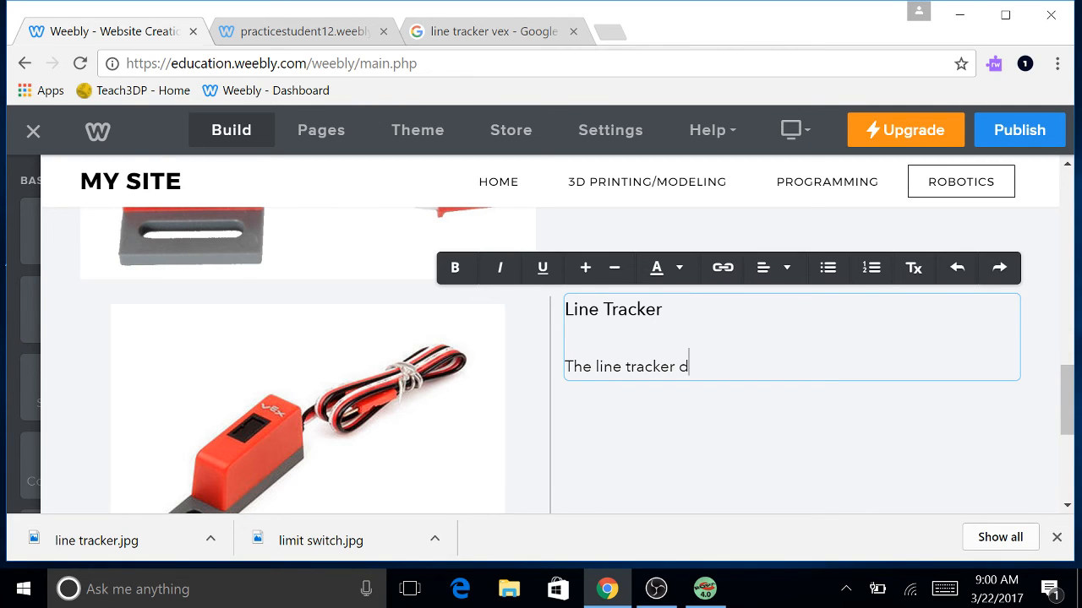
text(etect infrared light and )
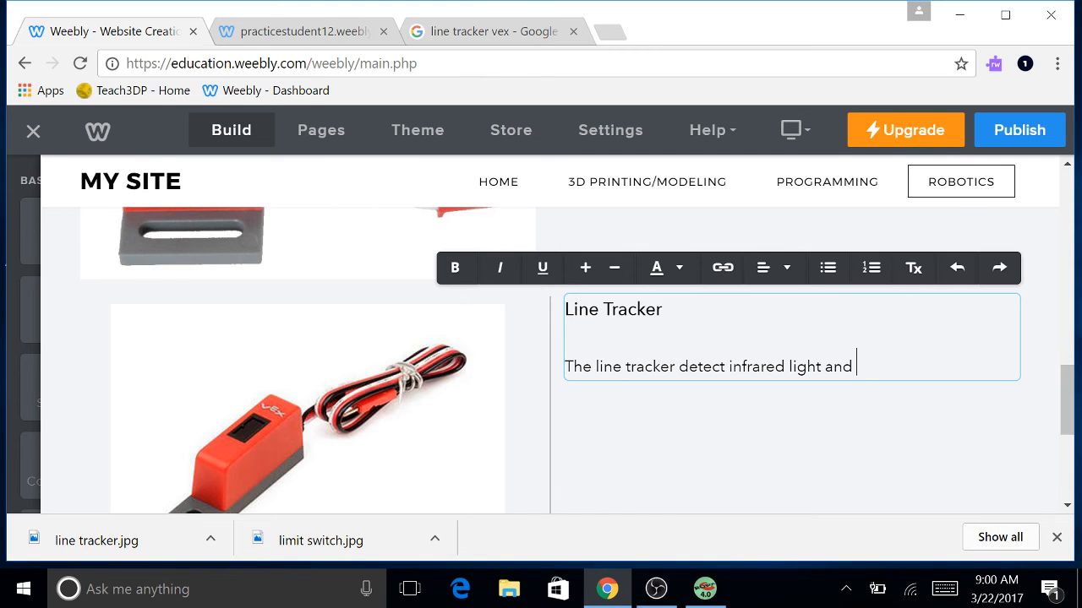
text(reareacts to different)
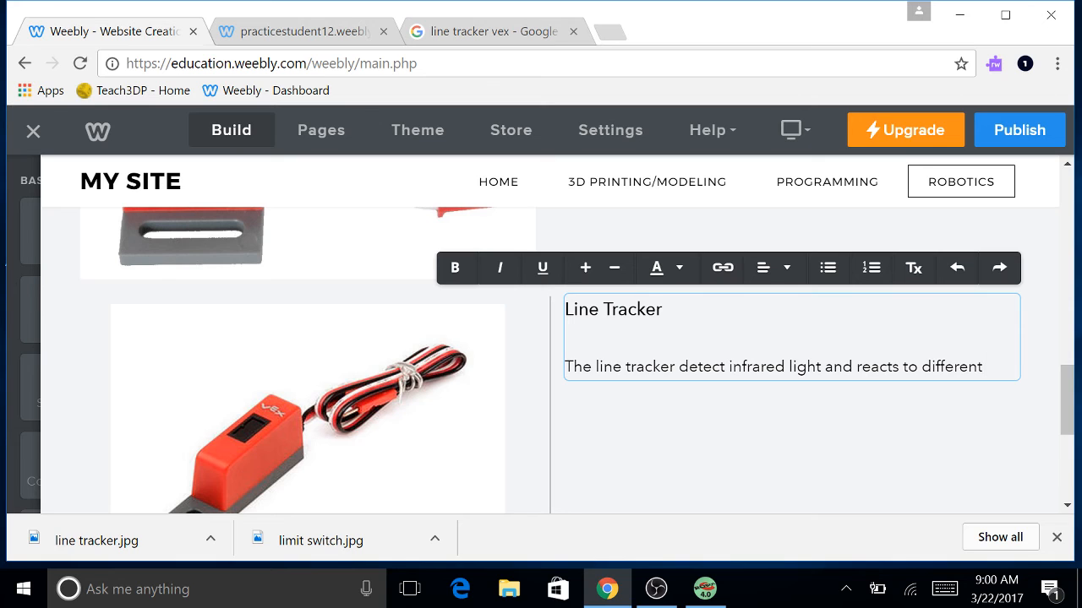
text( shades of)
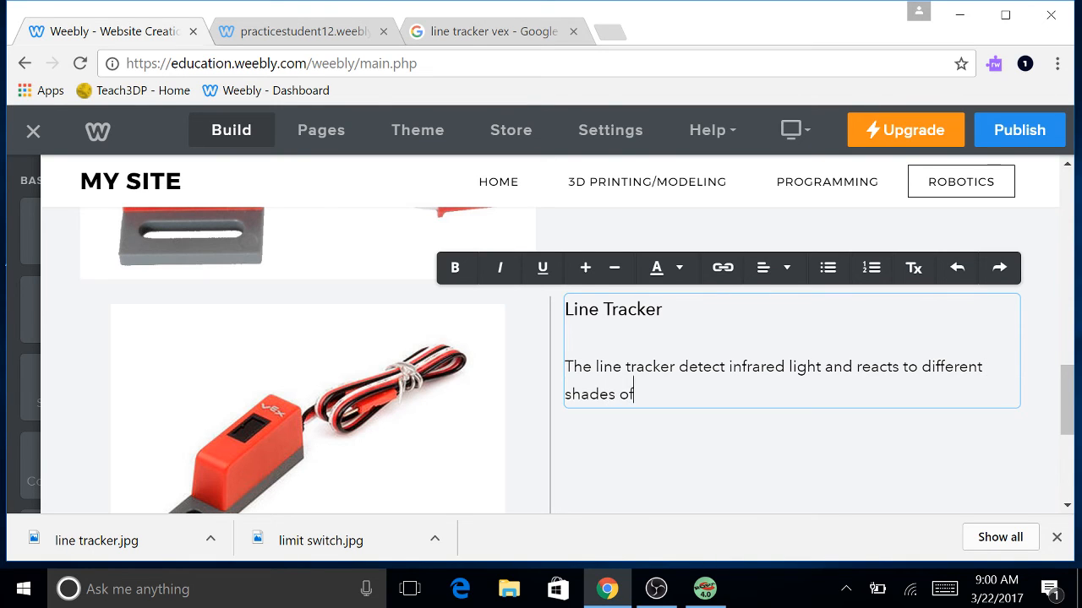
text( light)
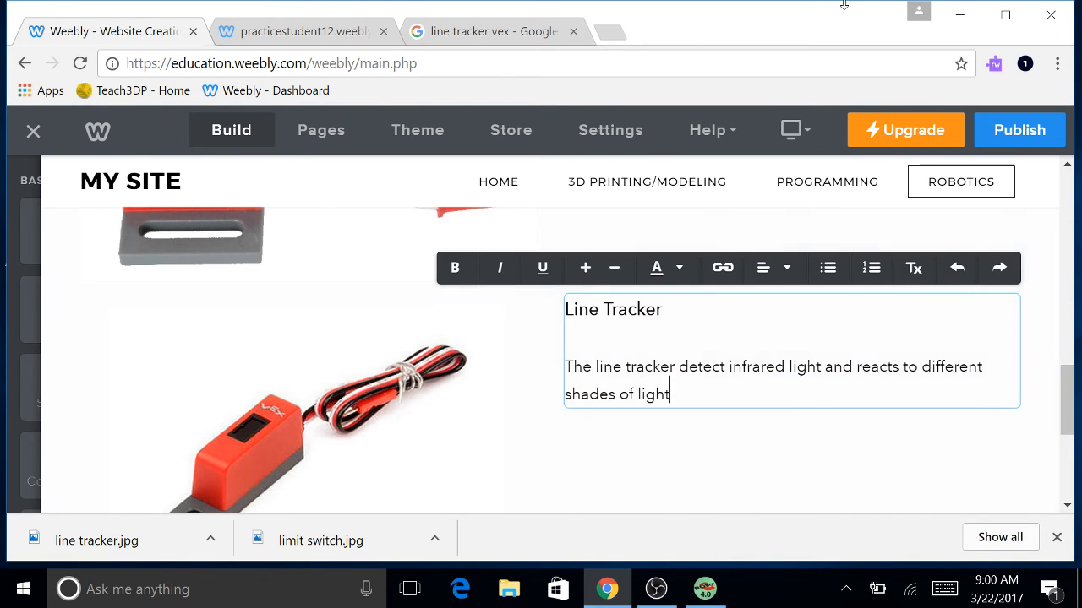
scroll(592, 359, down, 5)
scroll(594, 348, up, 5)
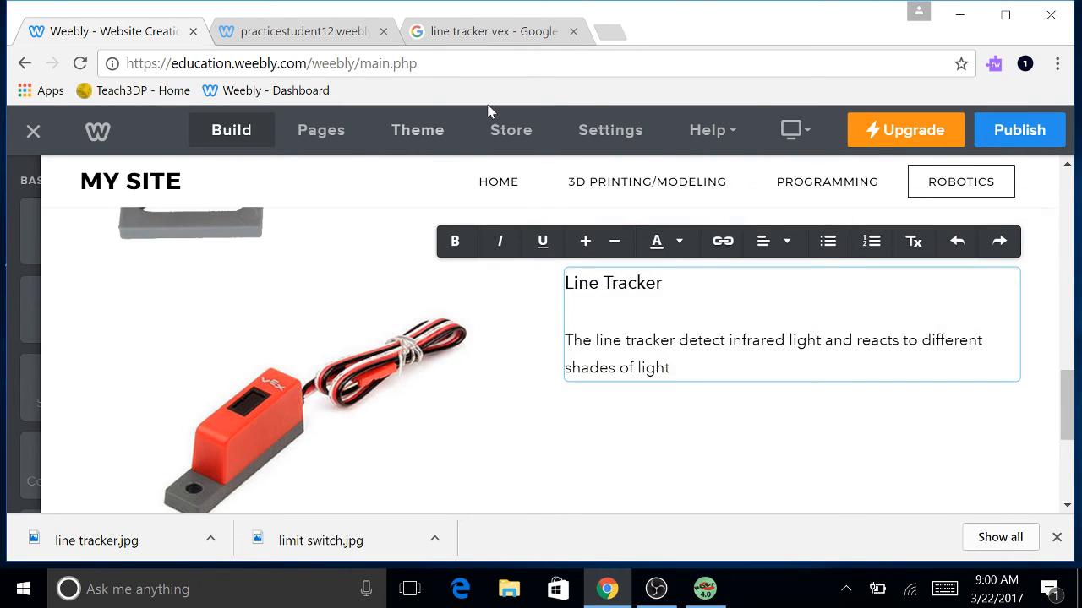
Open the robotc.net 'What is the VEX line tracker?' page from the image result and read it.
click(508, 41)
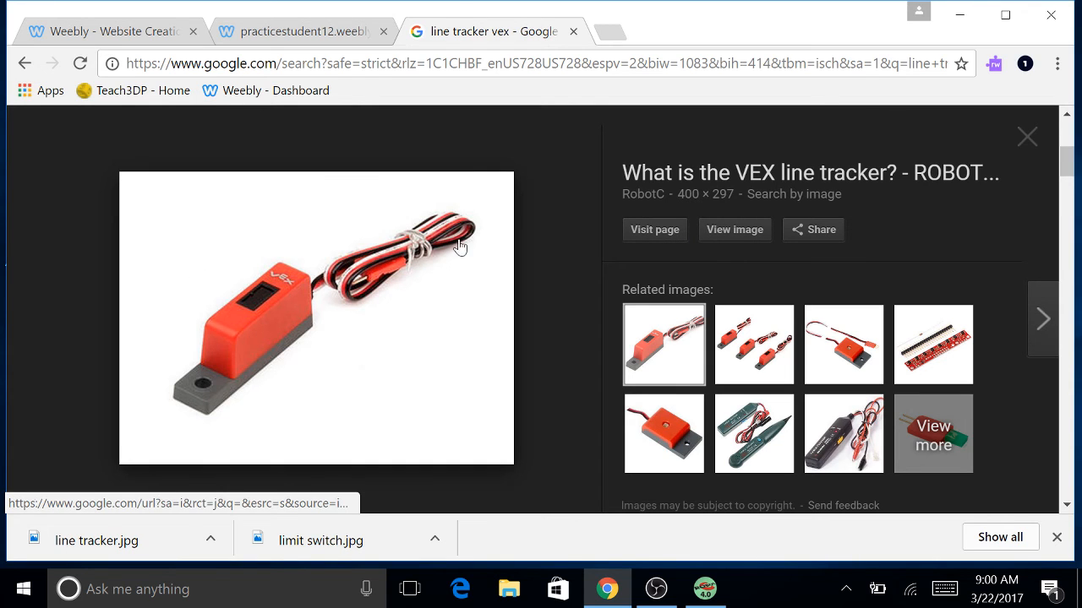
click(667, 232)
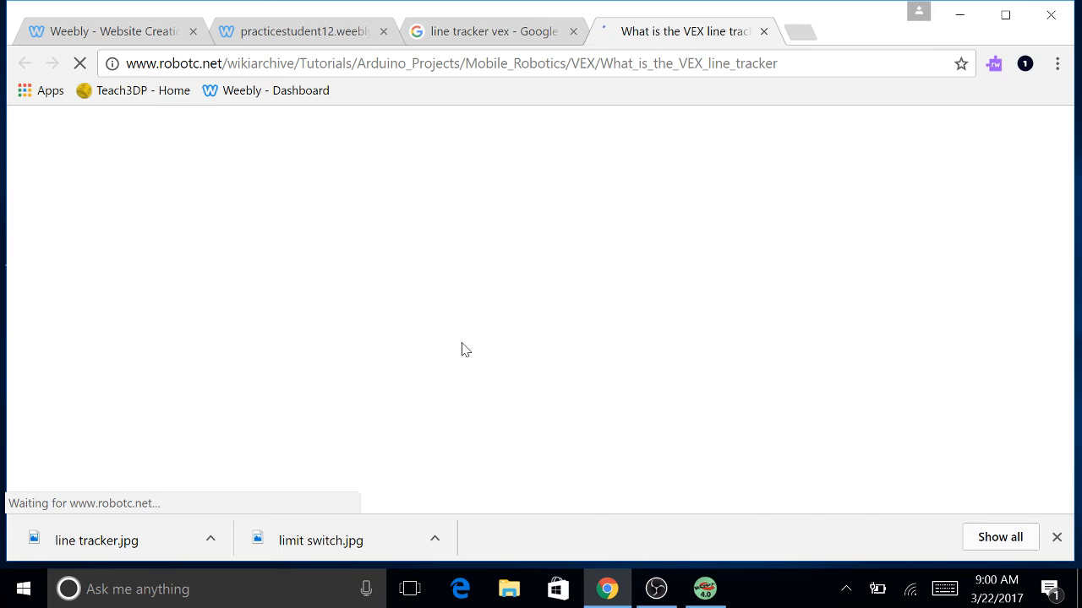
scroll(455, 393, down, 1)
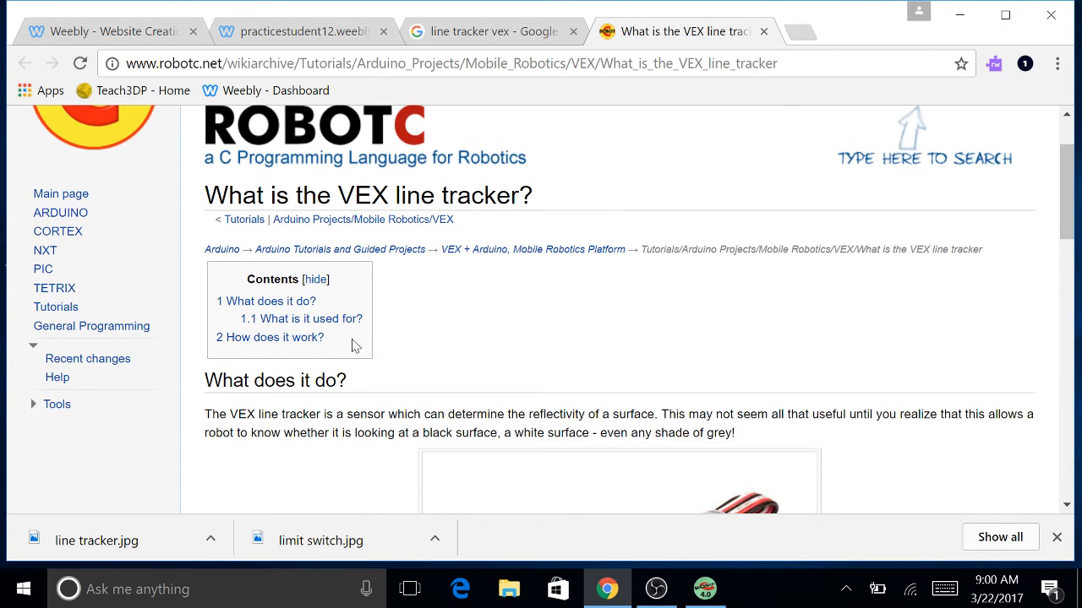
scroll(353, 346, up, 1)
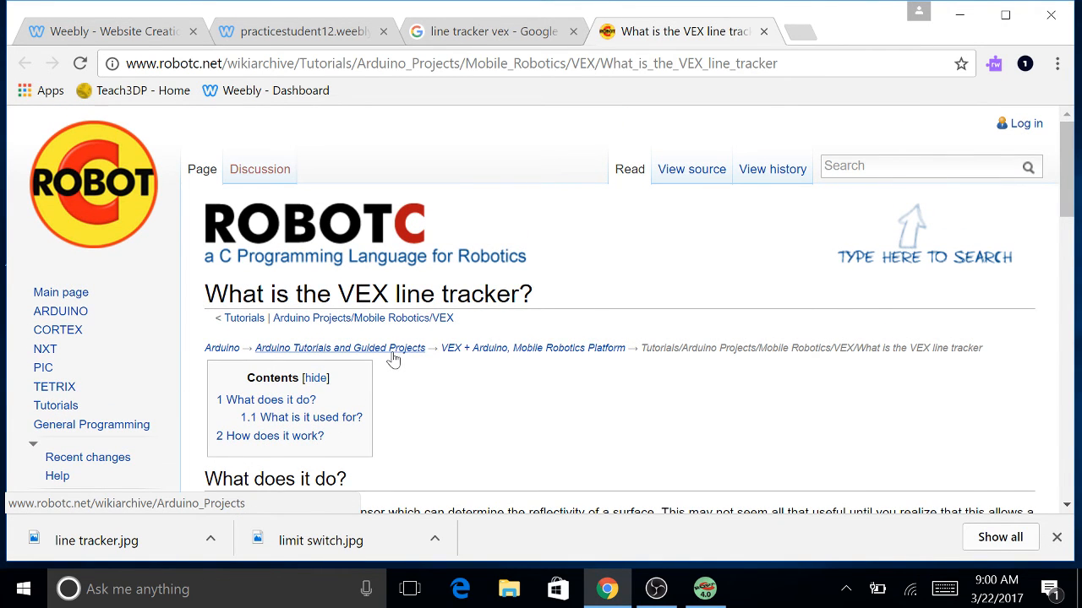
scroll(543, 385, down, 4)
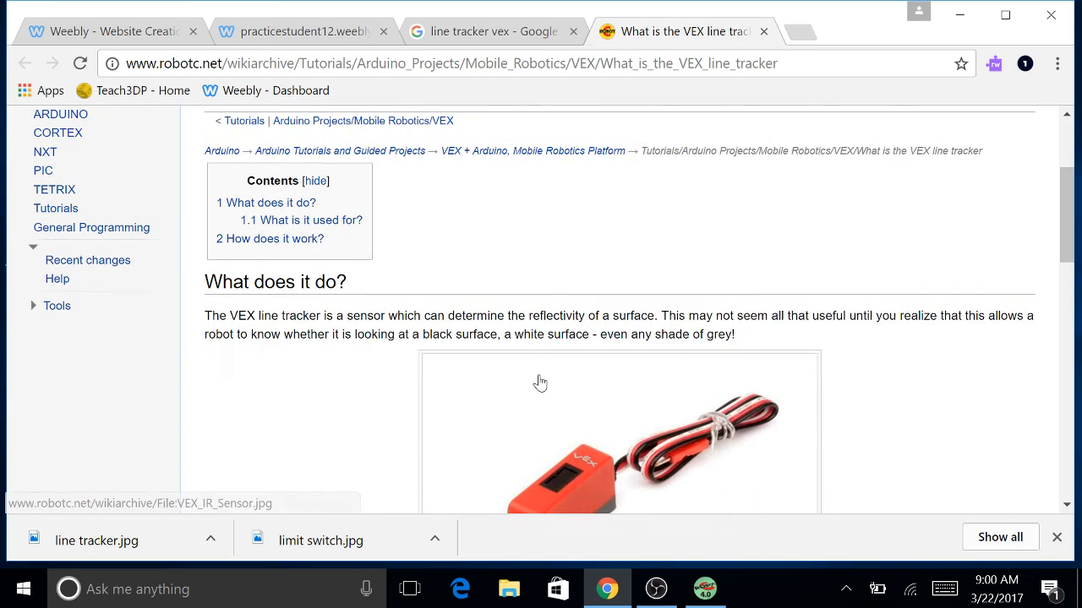
scroll(271, 268, up, 2)
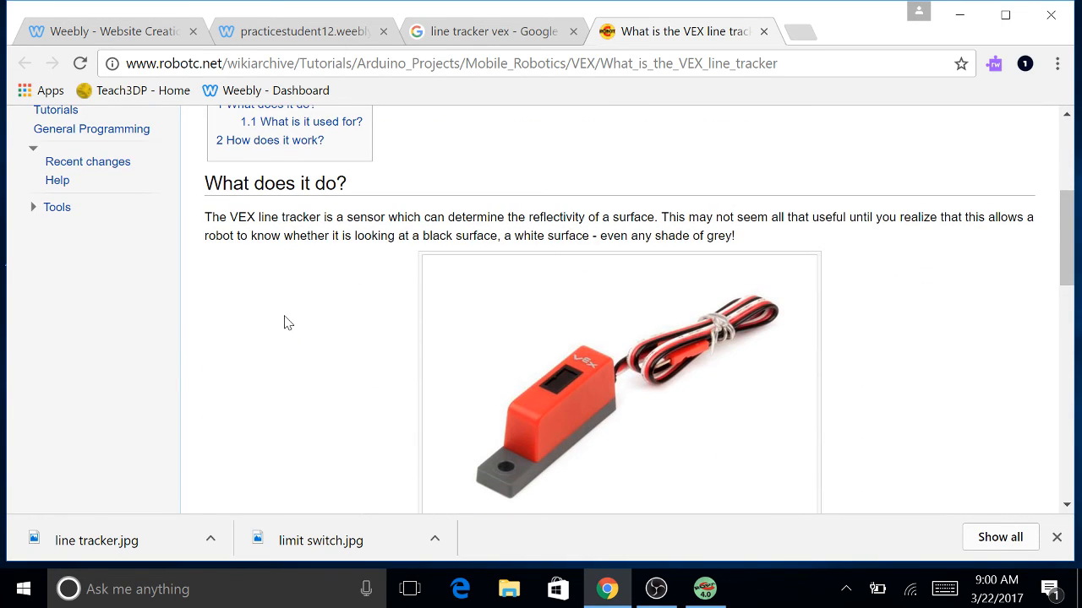
scroll(287, 325, down, 5)
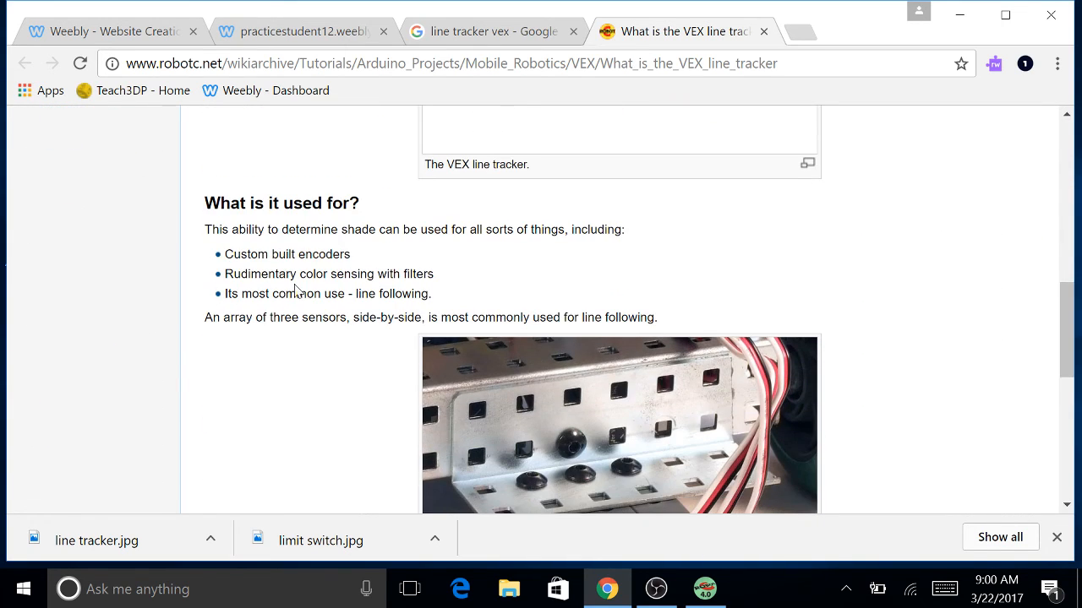
scroll(355, 324, down, 1)
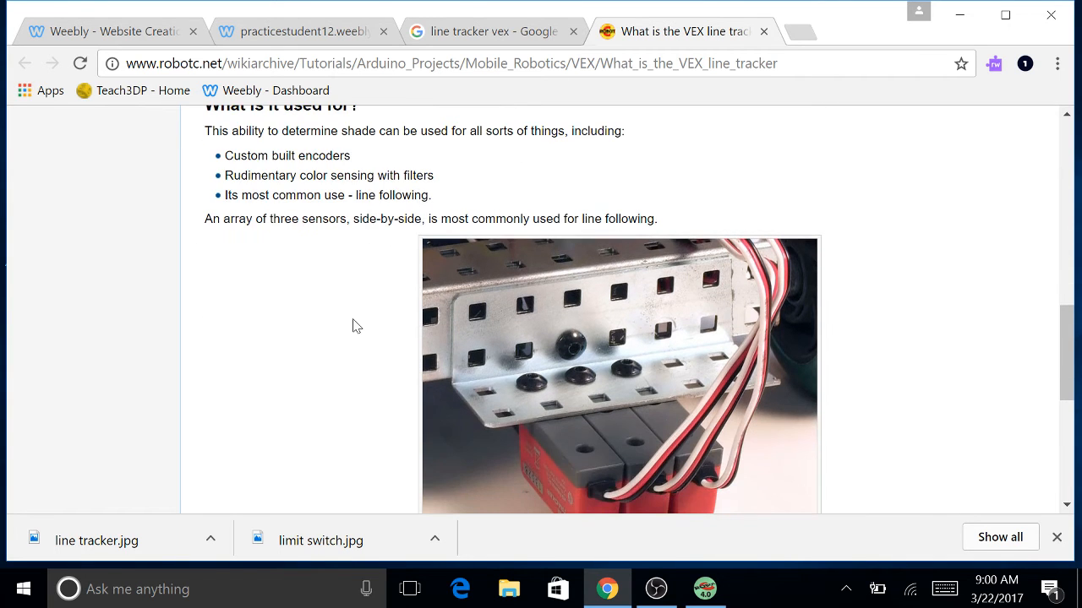
scroll(261, 220, down, 4)
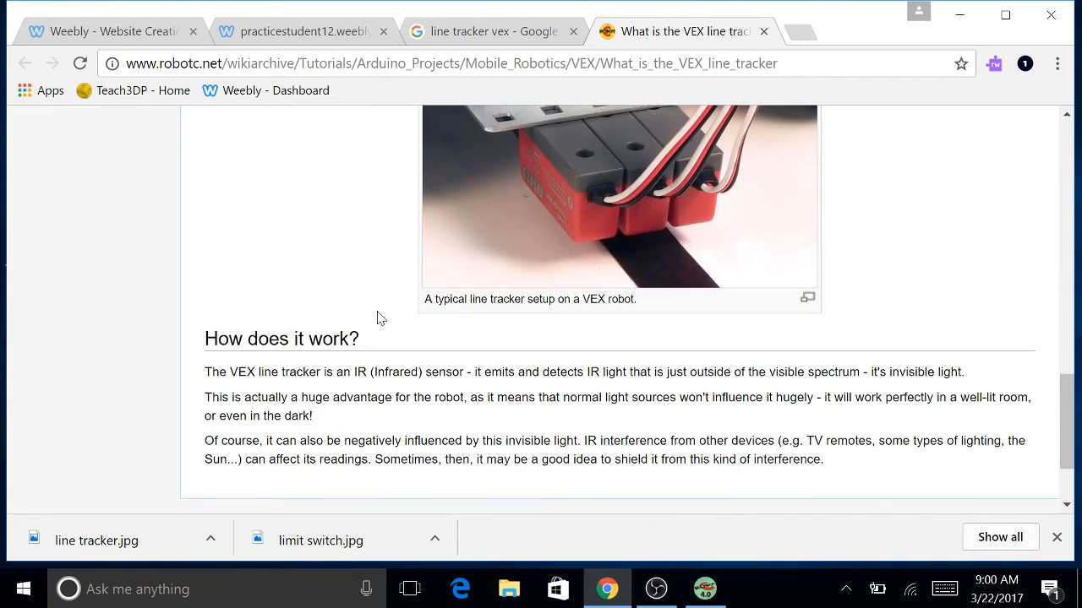
scroll(336, 372, down, 2)
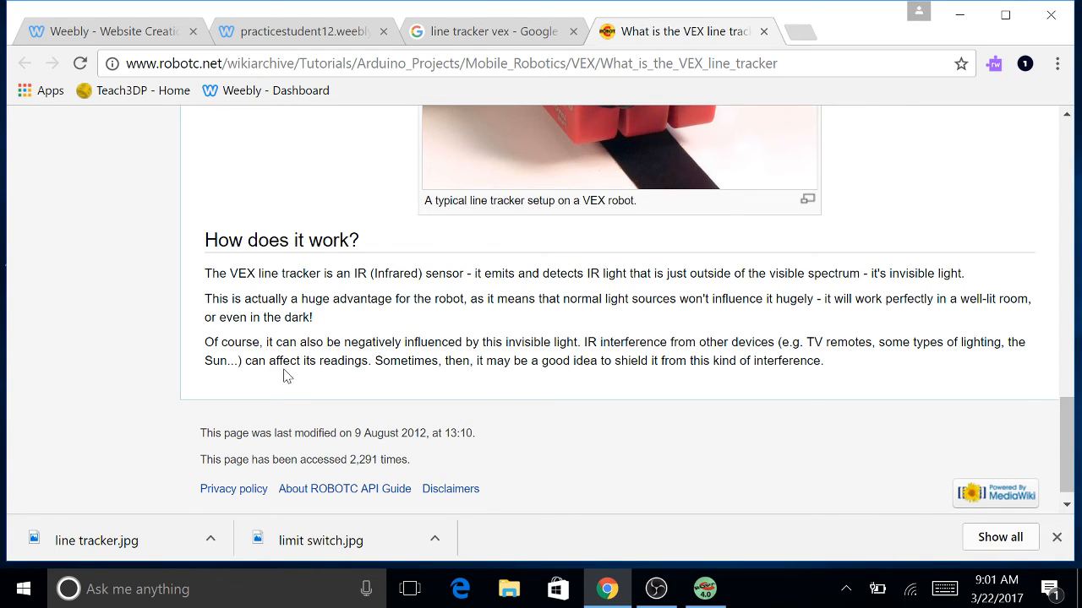
scroll(286, 375, down, 1)
scroll(285, 375, up, 5)
Cycle through the browser tabs, ending on the practicestudent12 code page.
click(508, 34)
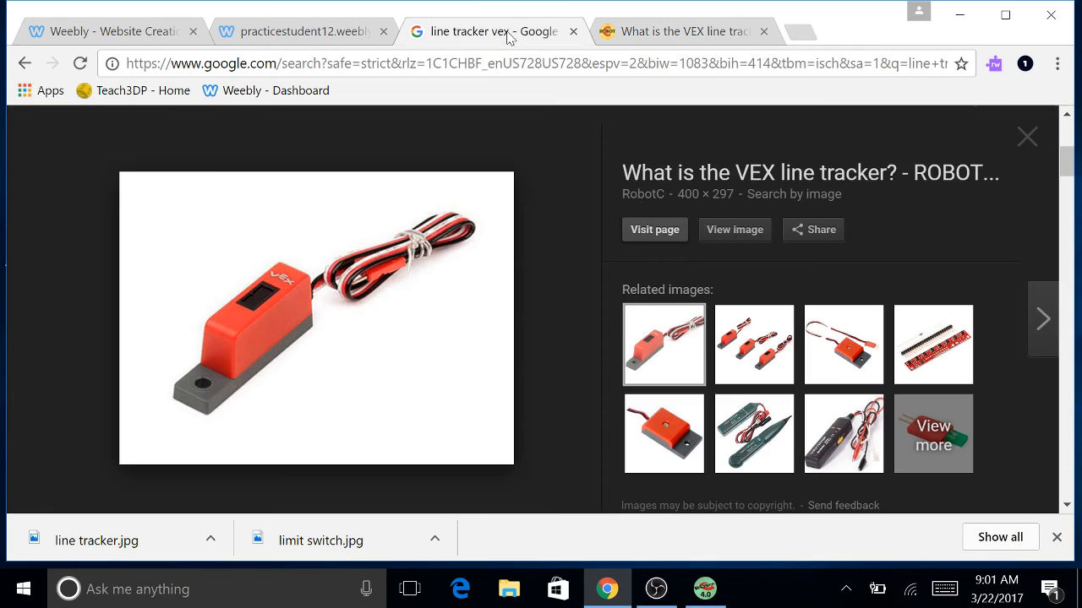
click(301, 32)
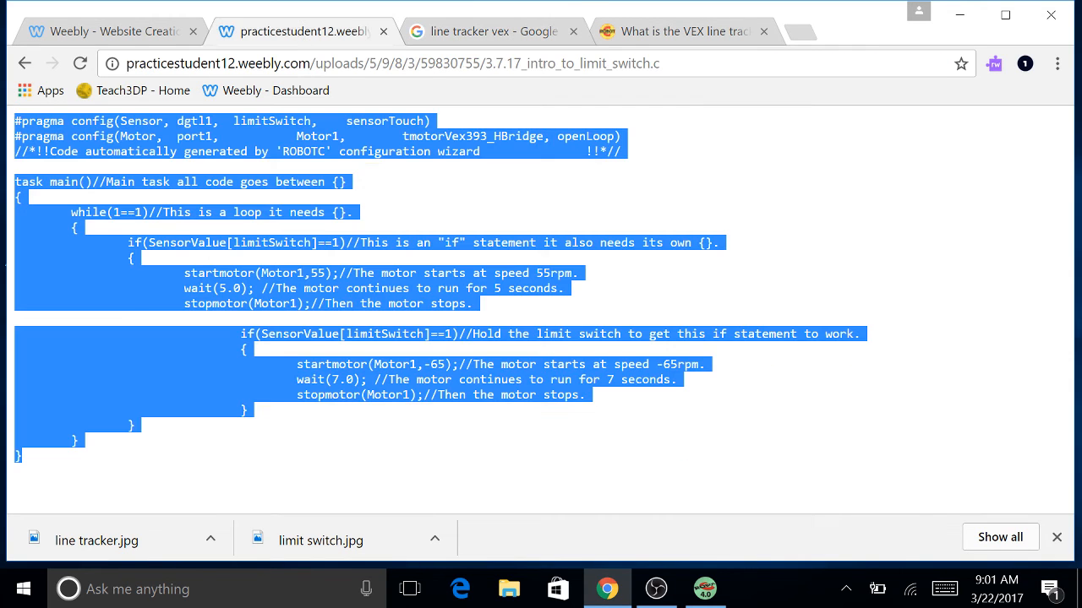
click(110, 32)
click(676, 31)
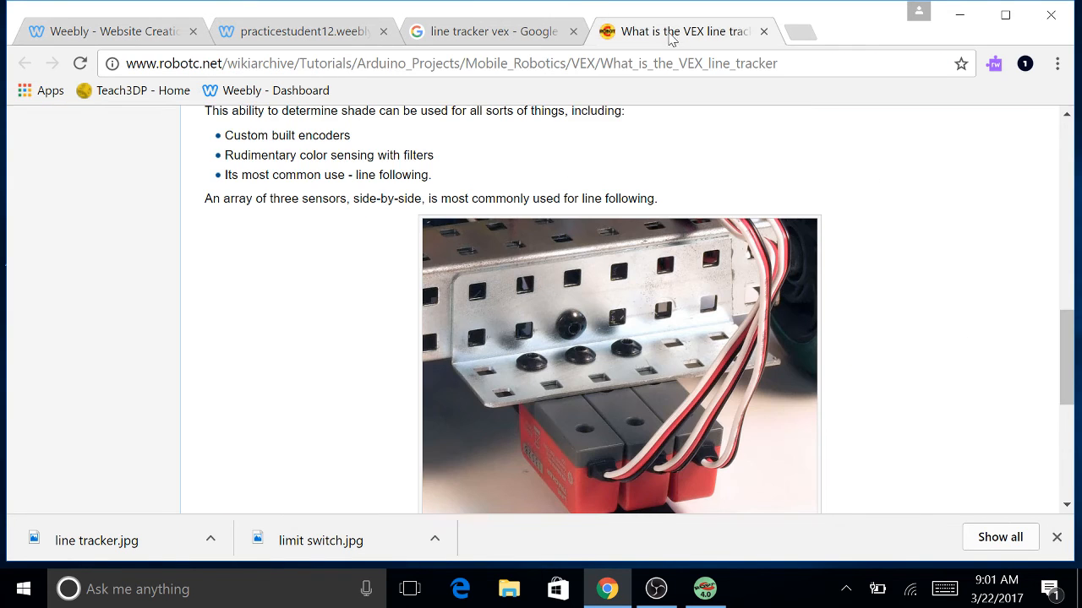
click(321, 32)
Insert 'and emits' after 'detect' and delete the 'reacts to different shades of light' clause.
click(129, 33)
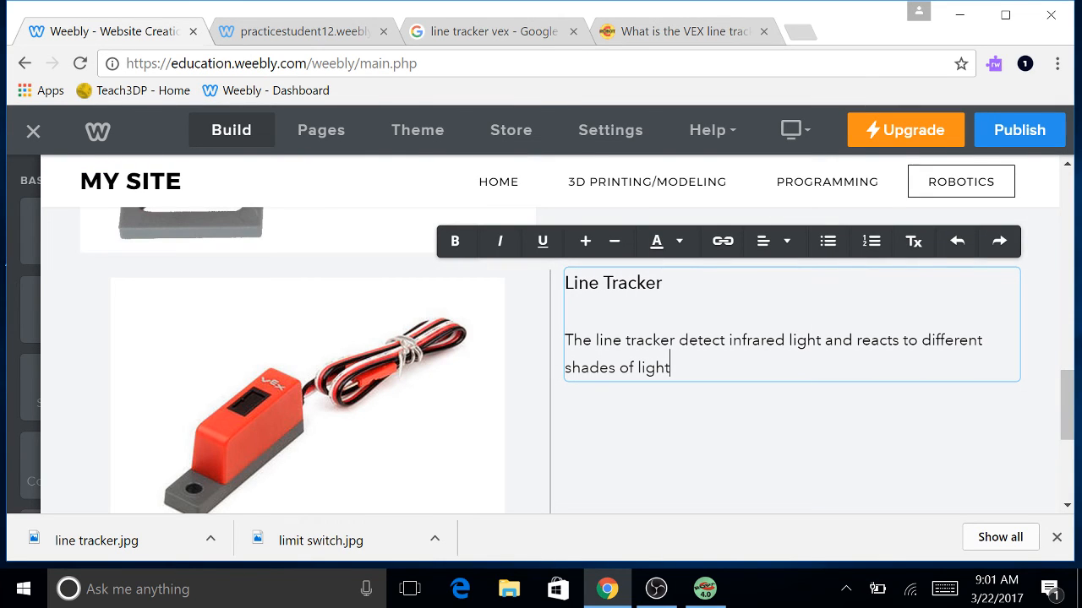
click(725, 340)
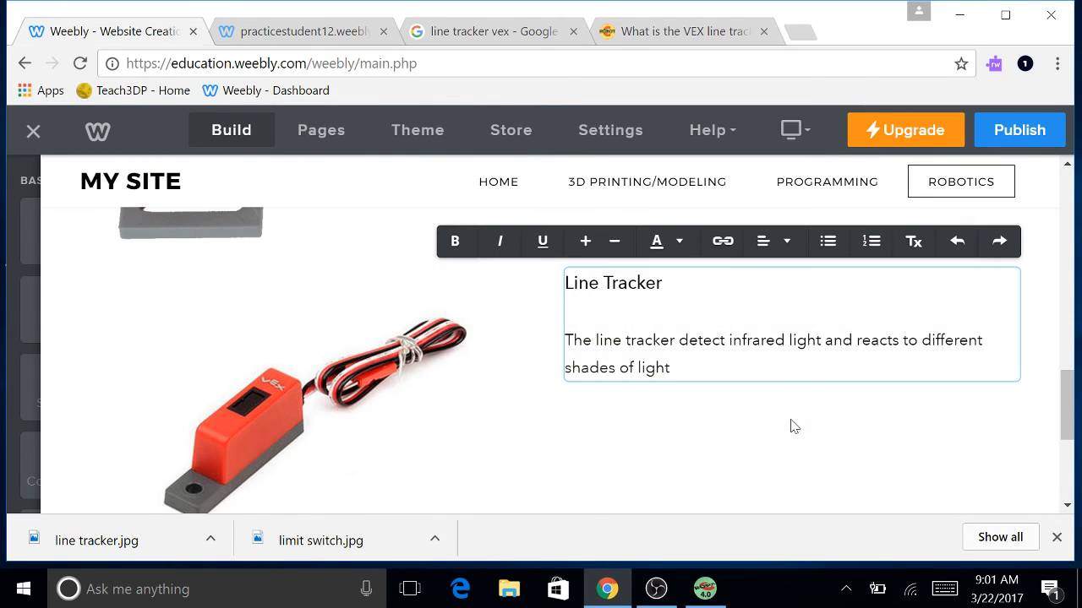
text(and i)
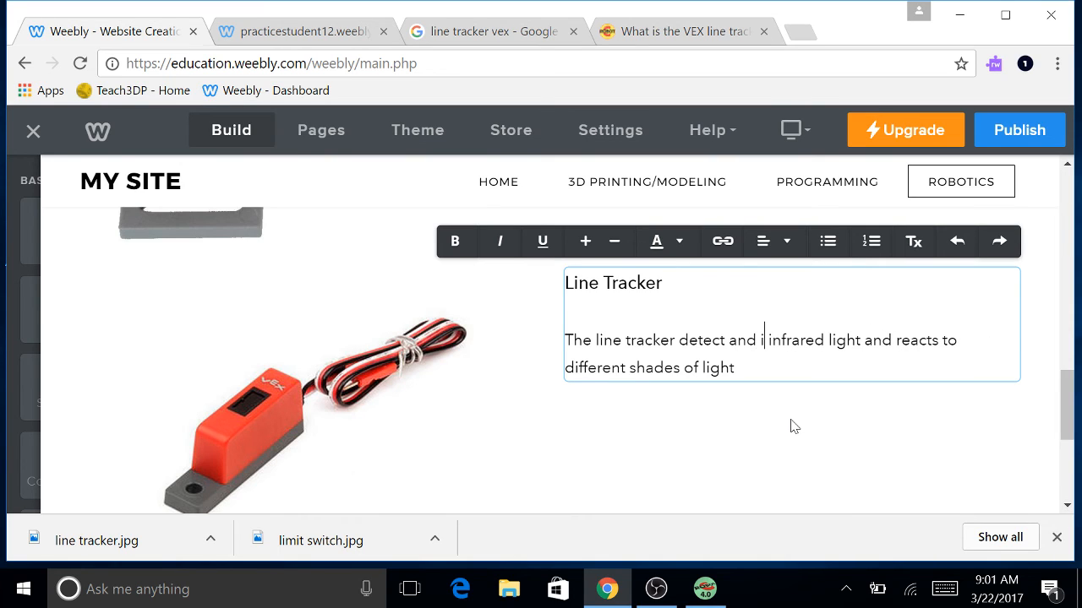
key(BackSpace)
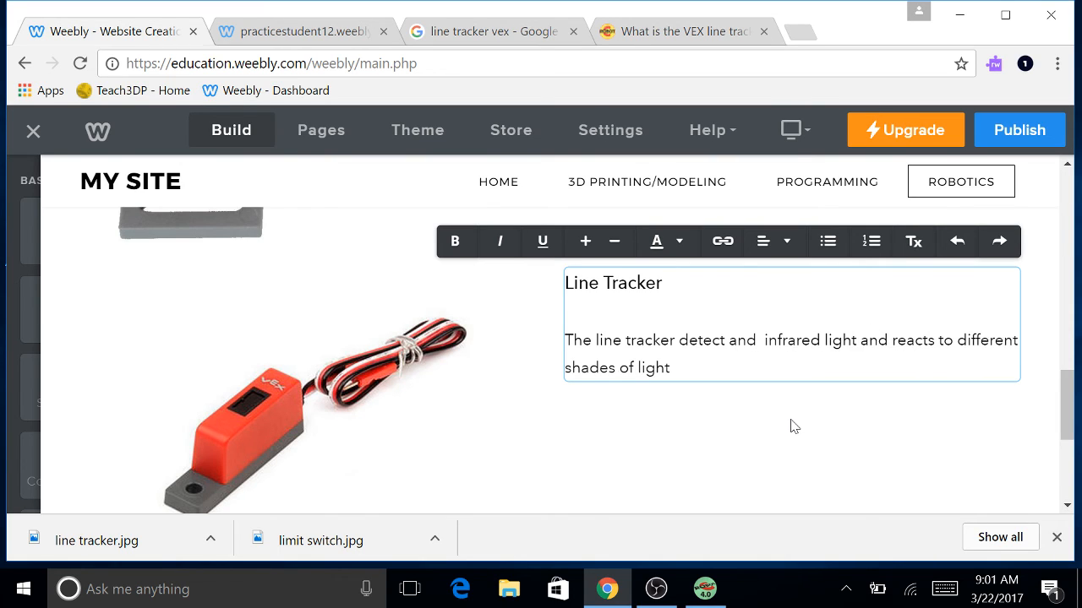
text(emits)
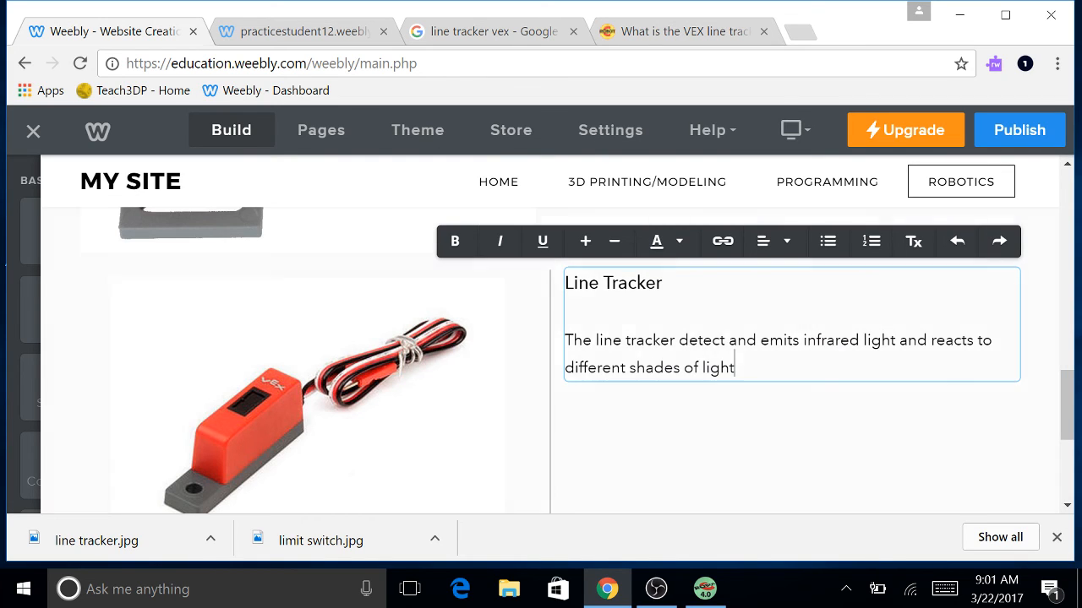
drag(735, 367, 900, 339)
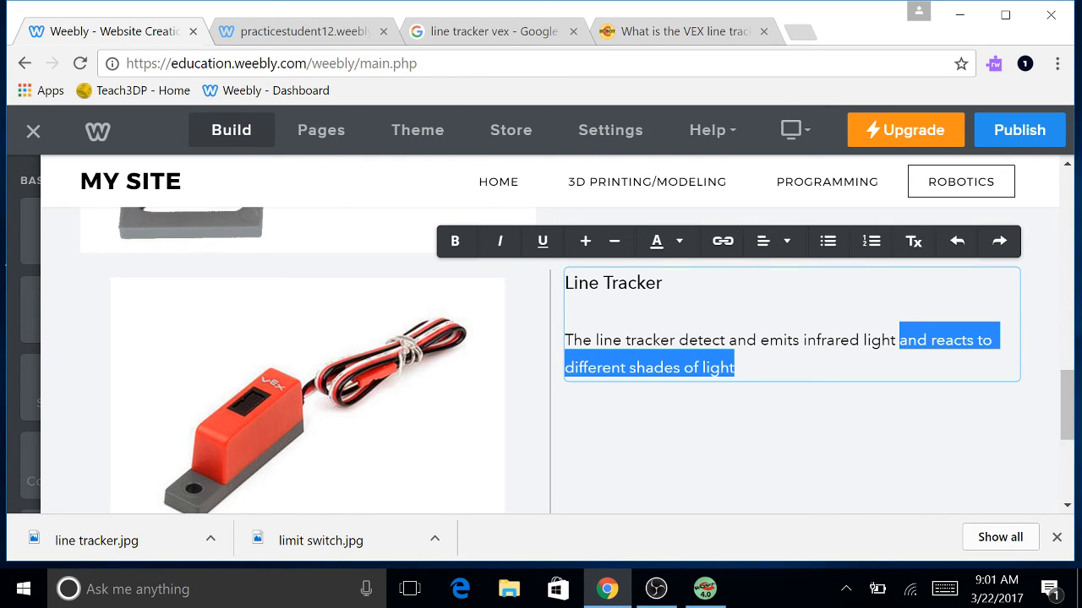
key(BackSpace)
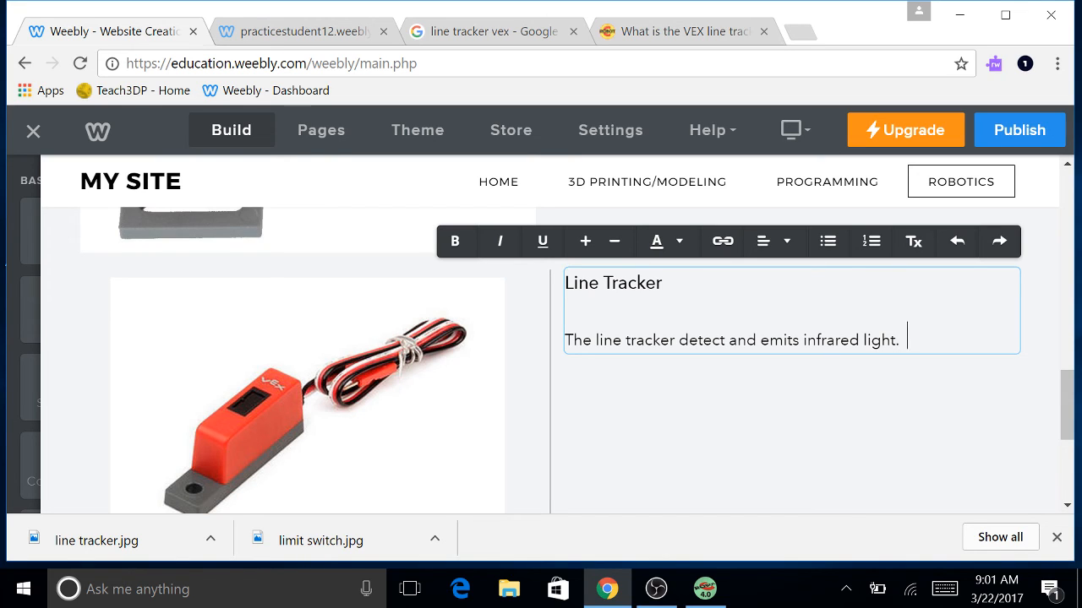
Scroll through the robotc.net line tracker article, then go back to the Weebly editor tab.
click(714, 34)
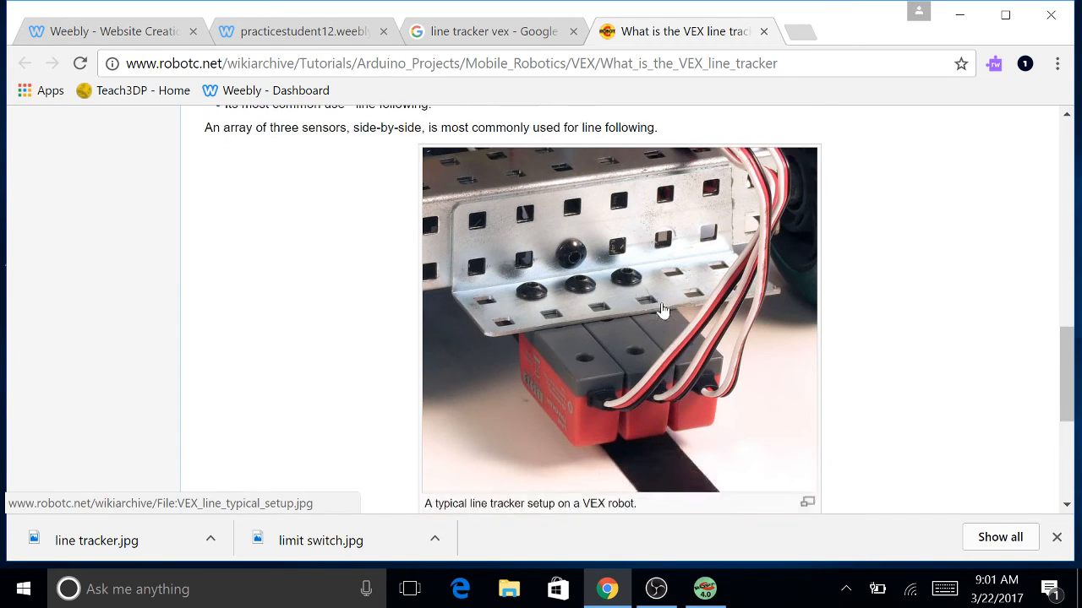
scroll(663, 311, down, 5)
scroll(664, 301, up, 8)
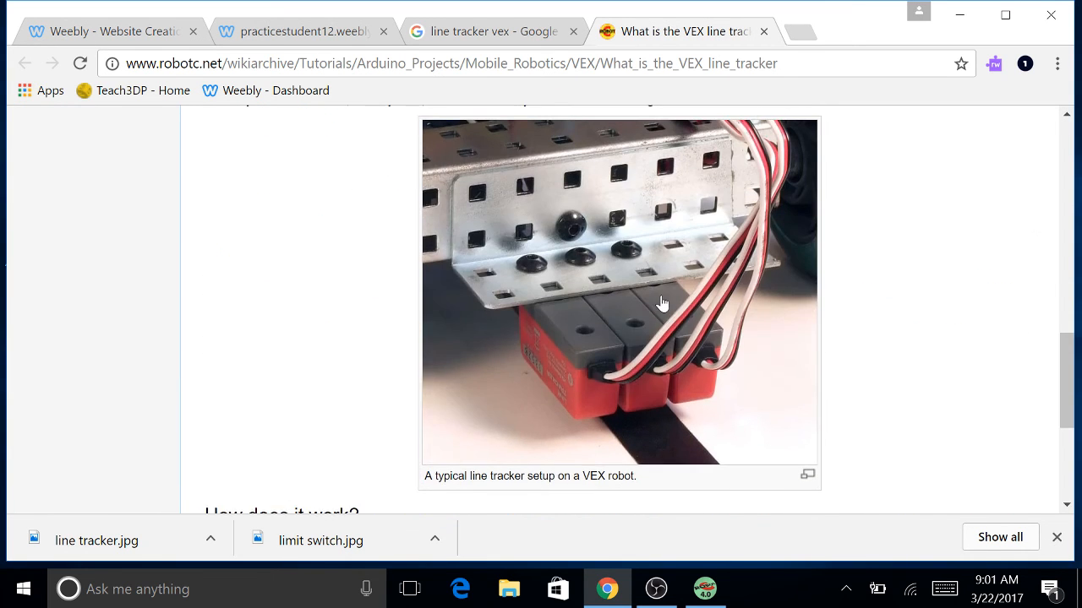
scroll(663, 300, down, 1)
scroll(663, 300, up, 6)
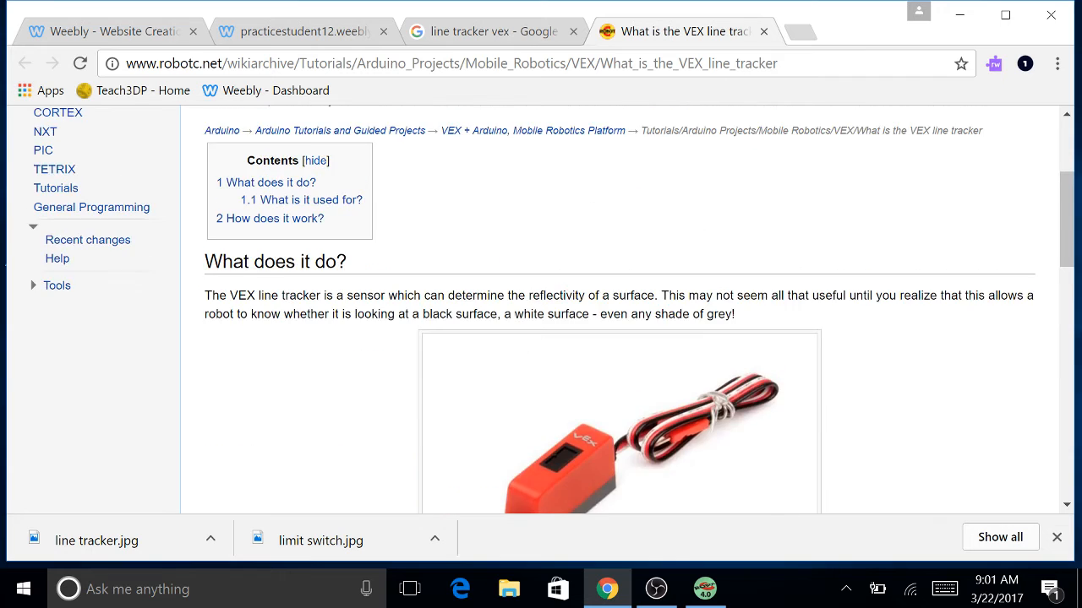
scroll(662, 297, down, 1)
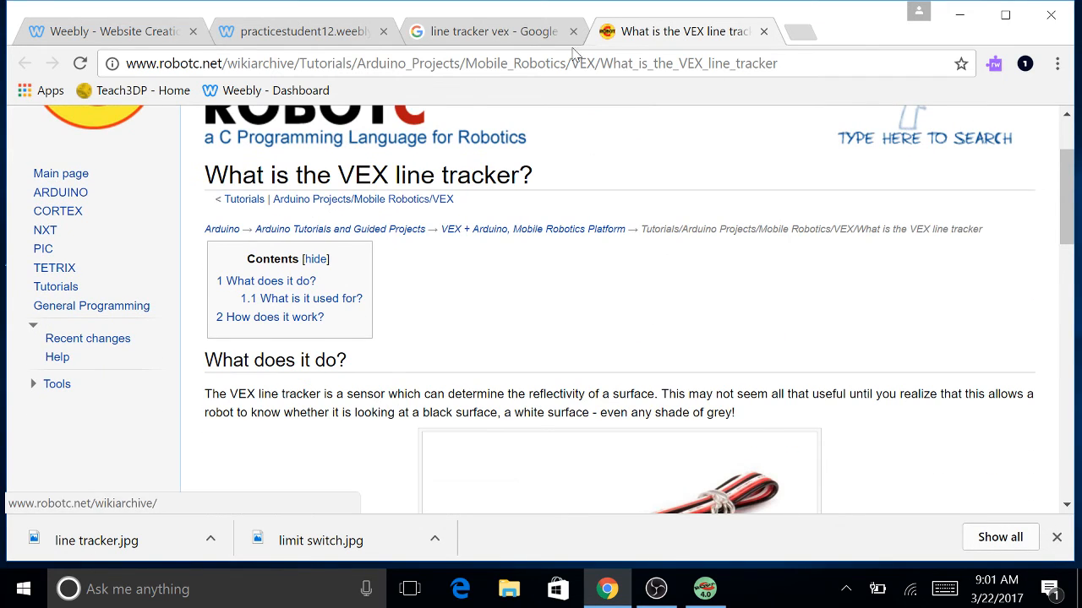
click(502, 39)
click(321, 35)
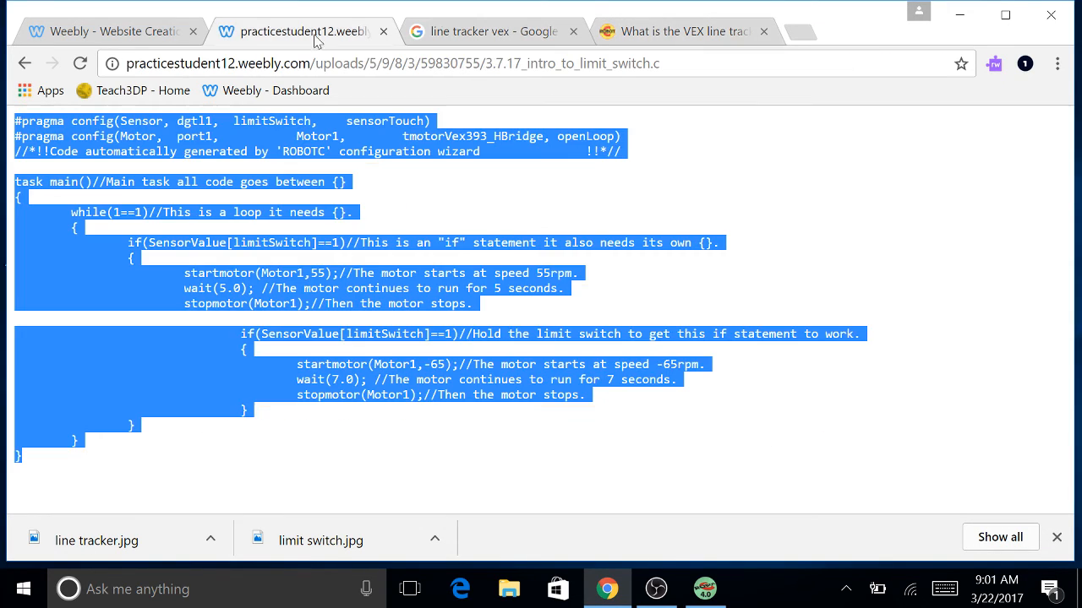
click(90, 33)
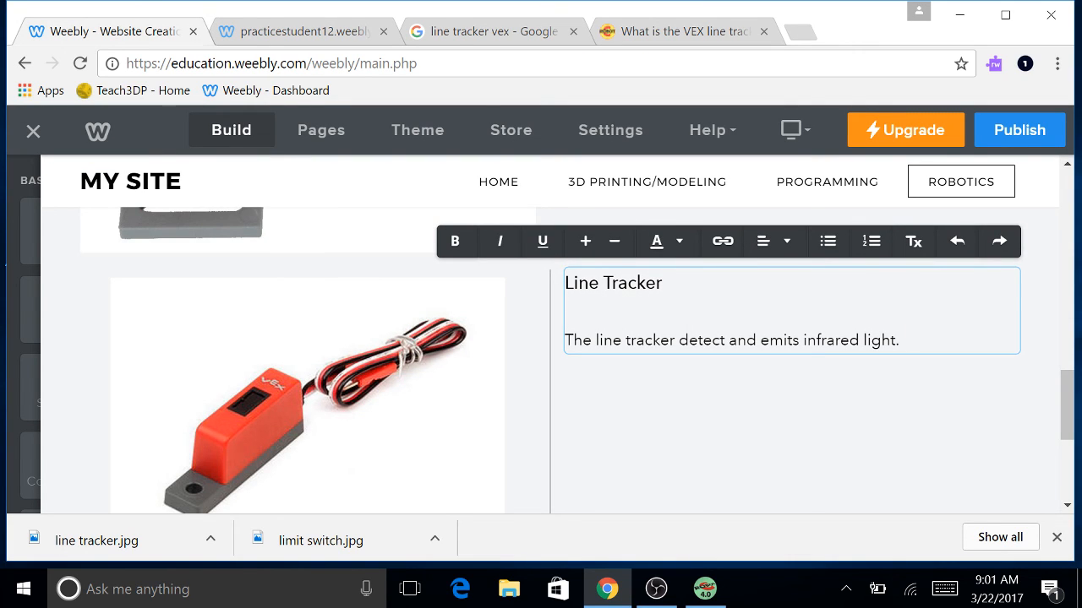
Append 'This is an analog sensor that has coded values from 0-1,000.' to the description.
text(This is an analog sensor that )
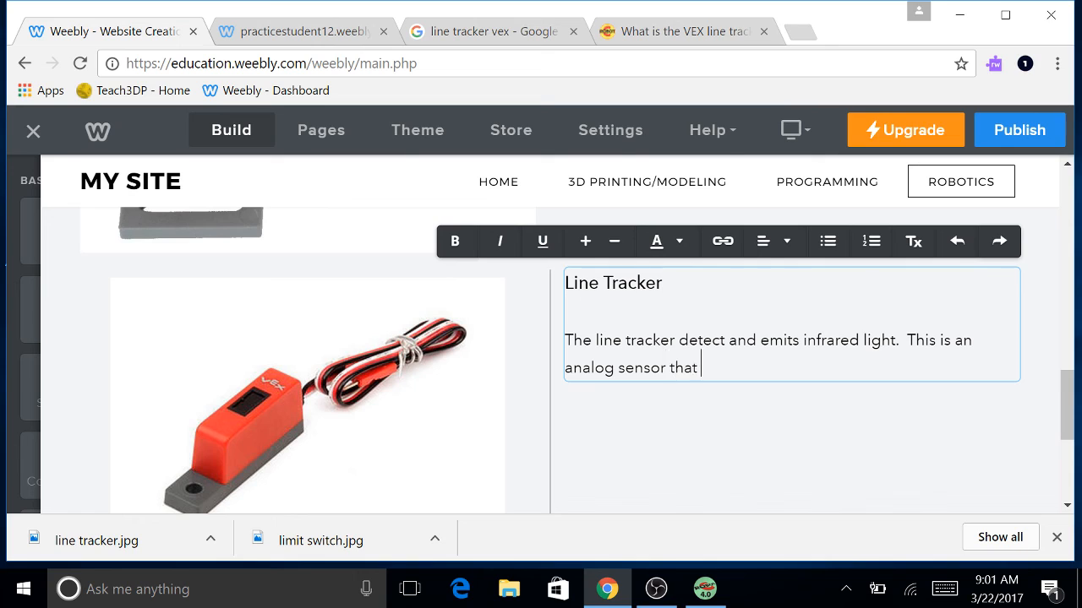
text(has coded f)
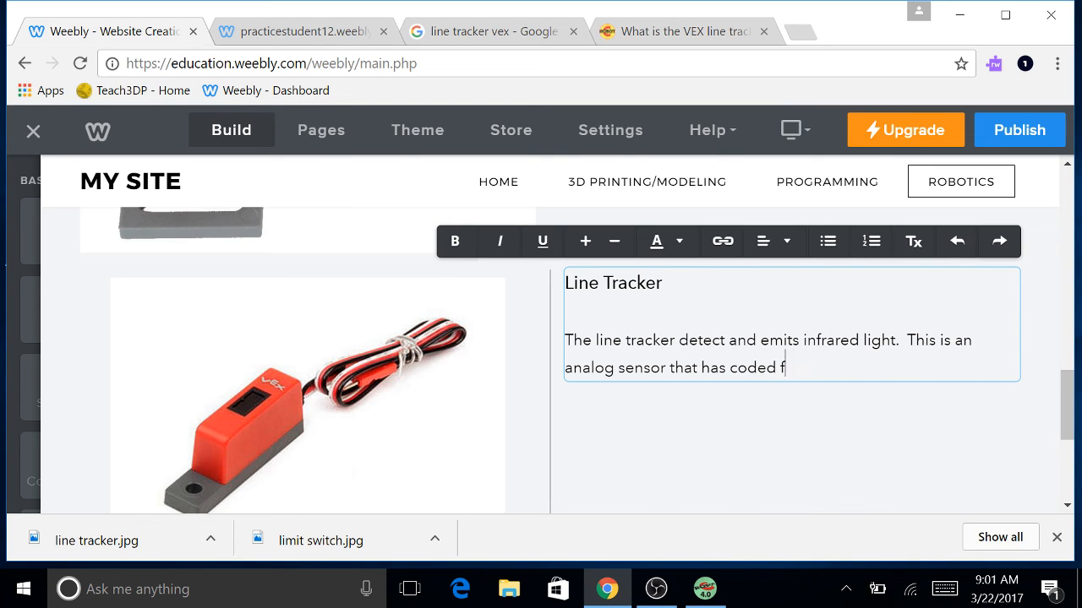
key(BackSpace)
text(values from 0-)
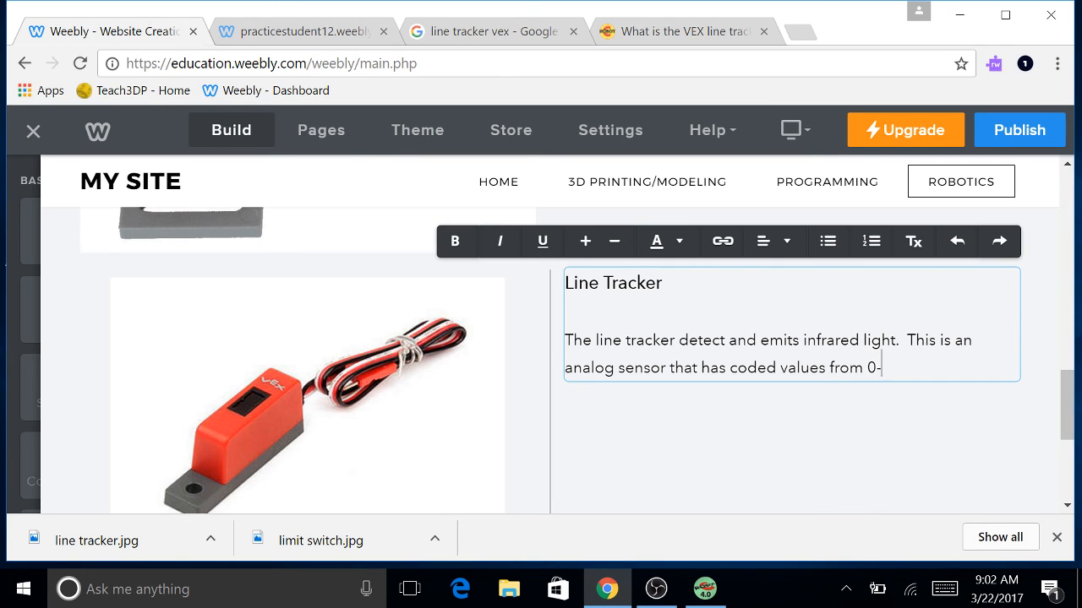
text(1,000.)
scroll(749, 400, down, 3)
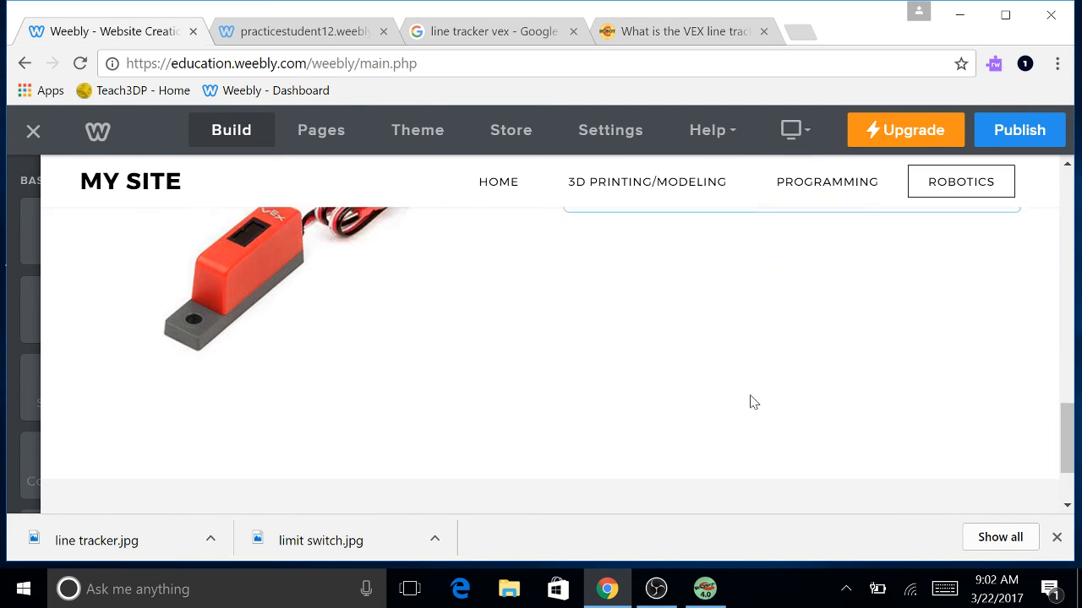
scroll(739, 386, up, 2)
scroll(742, 388, up, 2)
scroll(803, 406, down, 1)
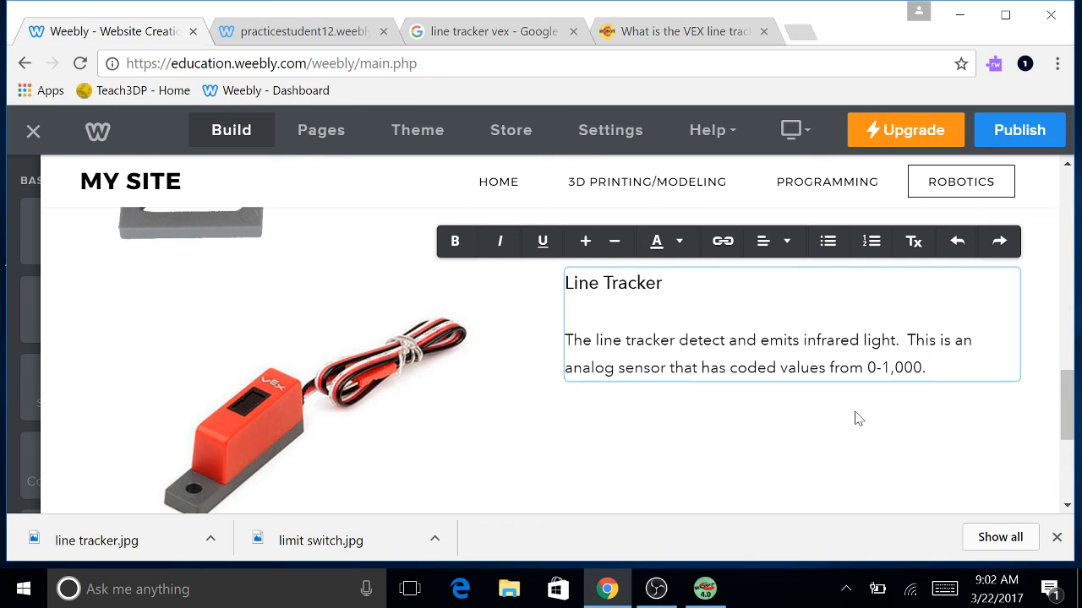
mouse_move(19, 300)
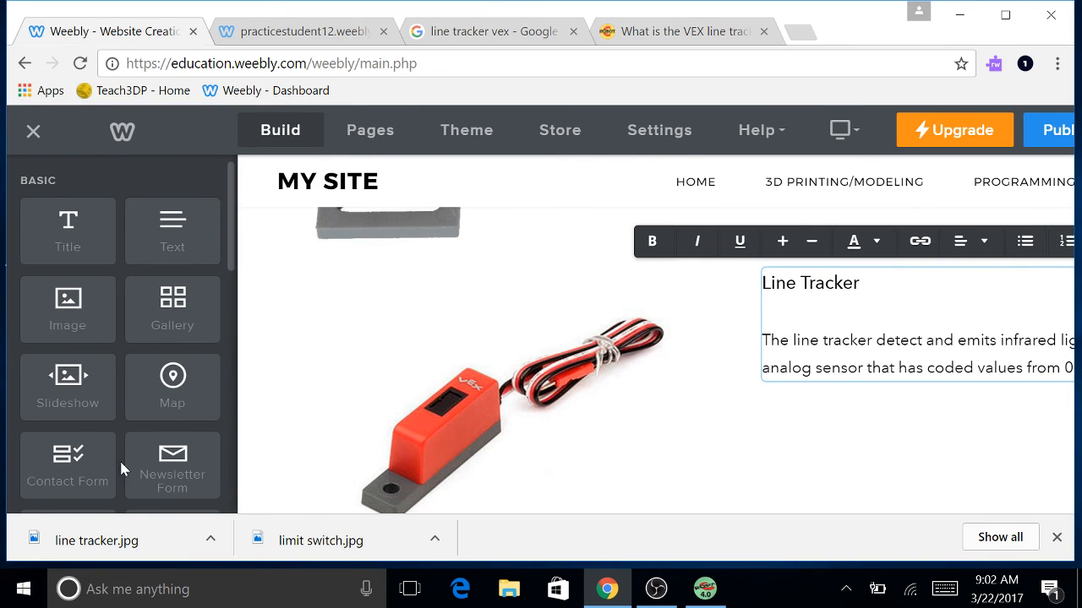
Add a Button element below the line tracker description.
scroll(97, 348, down, 2)
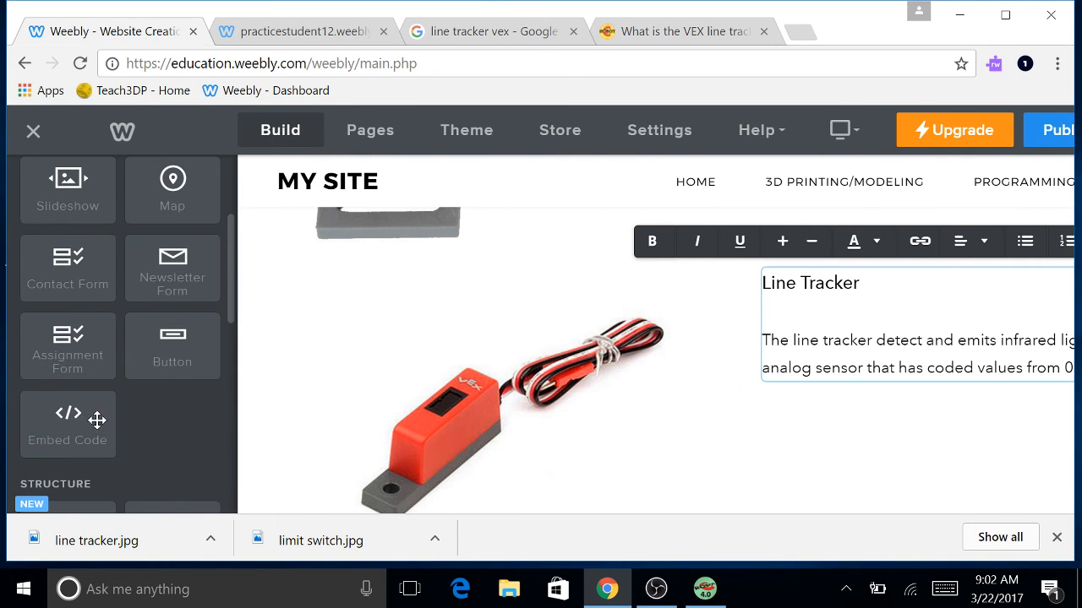
drag(159, 361, 664, 415)
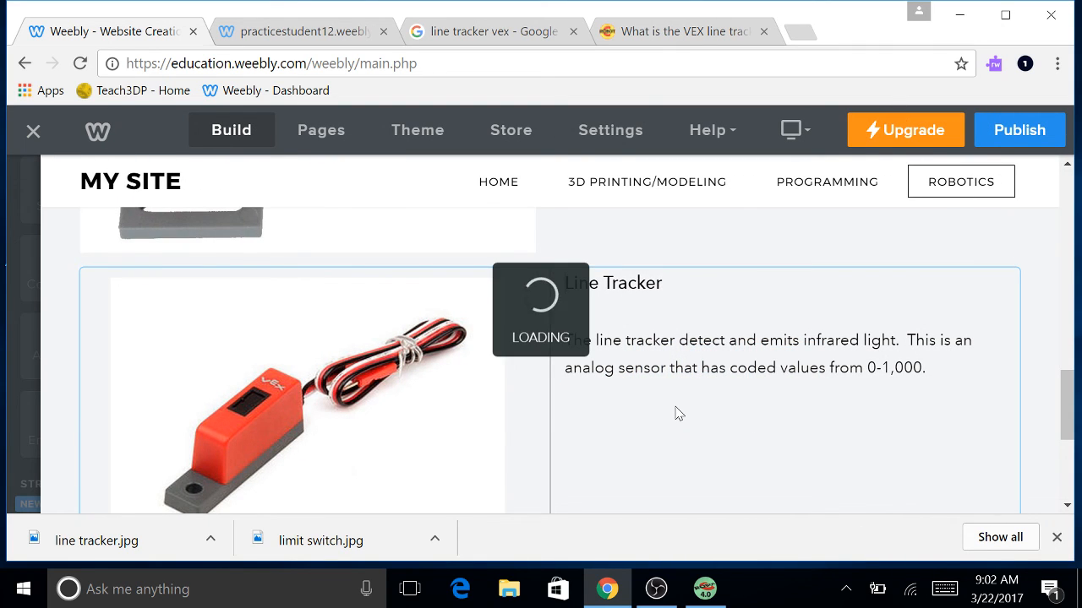
click(708, 444)
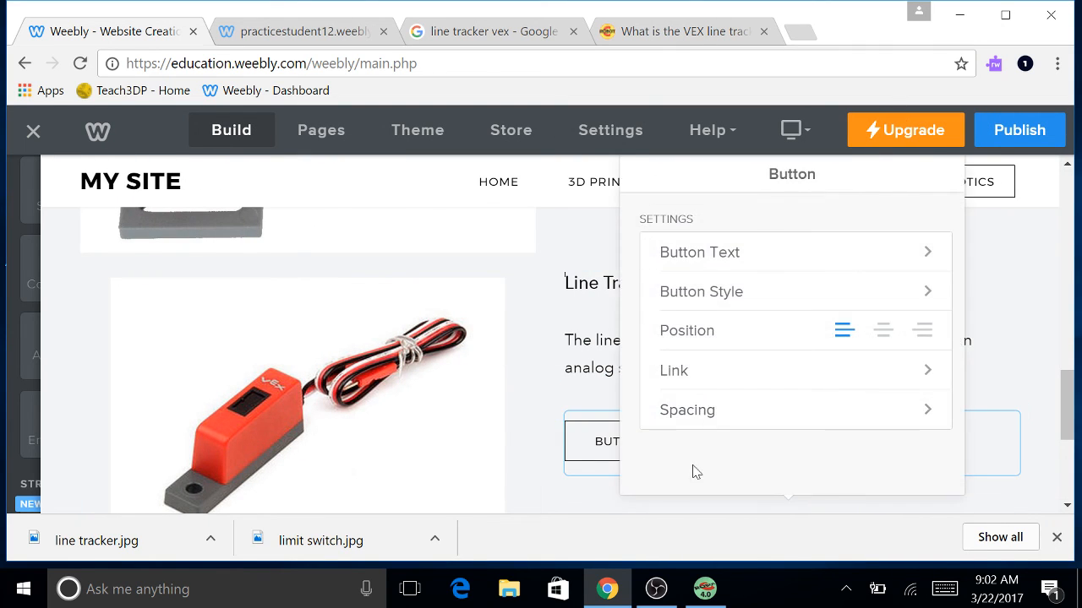
Link the button to '3.13.17 Intro to Line Tracker.c', uploaded from the USB drive's Robotics > Intro to Robotics P.2 folder.
click(694, 374)
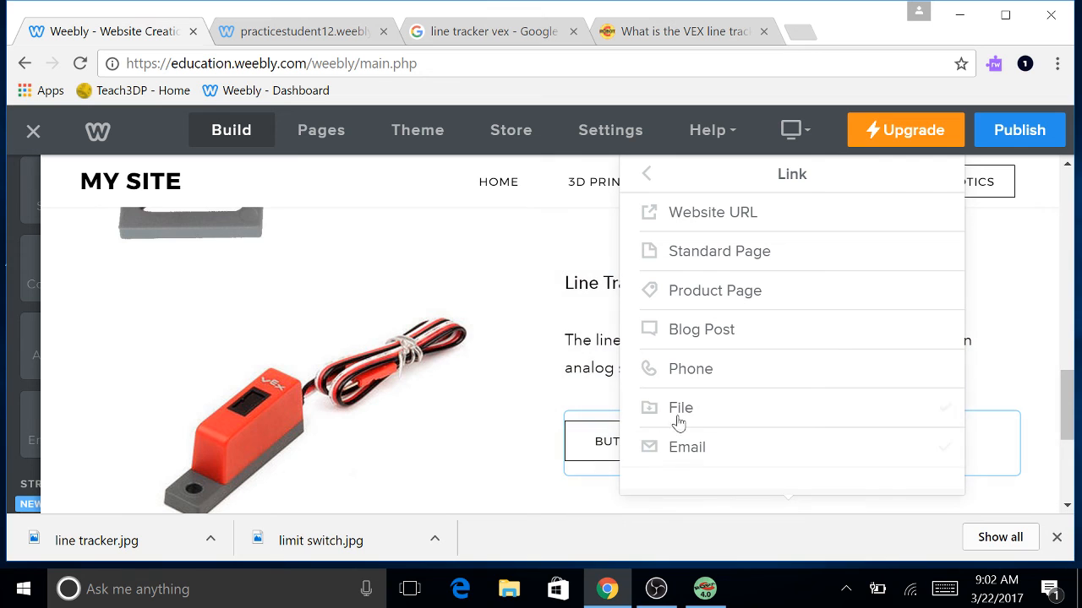
click(683, 409)
click(708, 316)
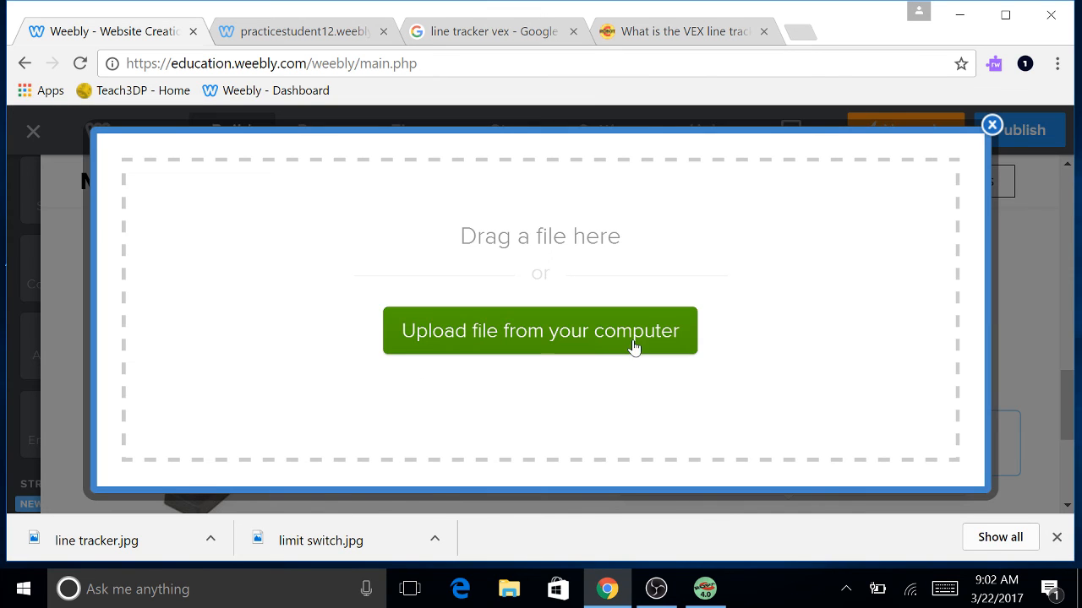
click(629, 346)
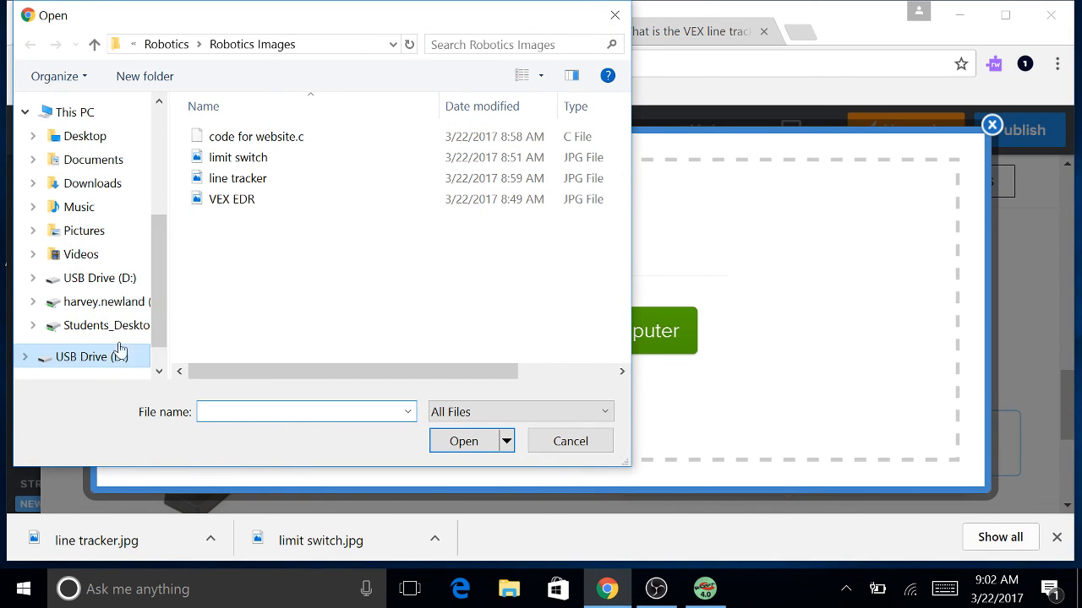
click(116, 354)
double_click(244, 234)
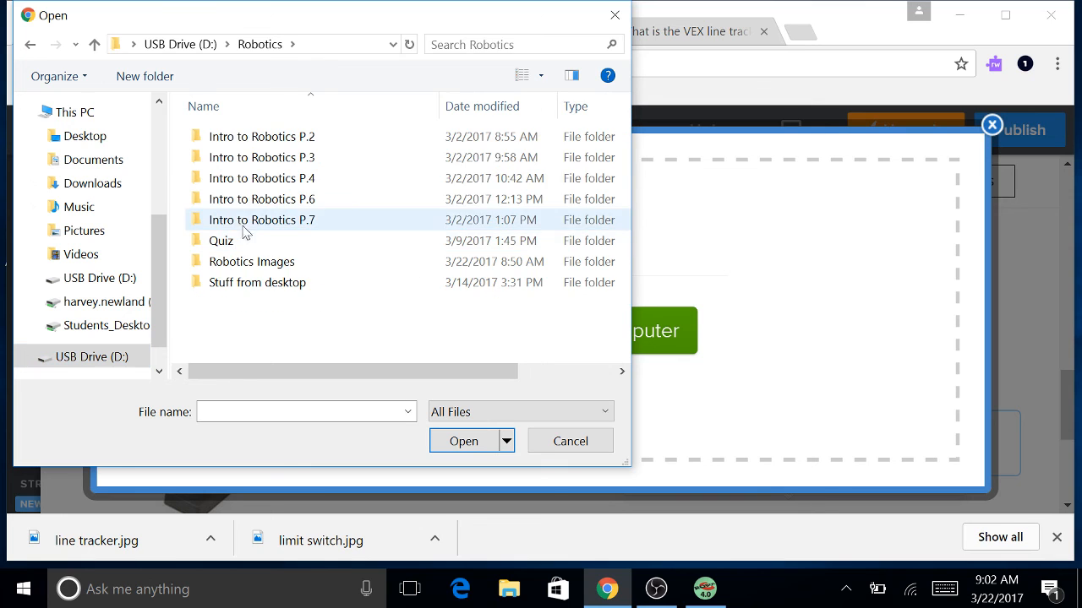
click(265, 140)
double_click(265, 140)
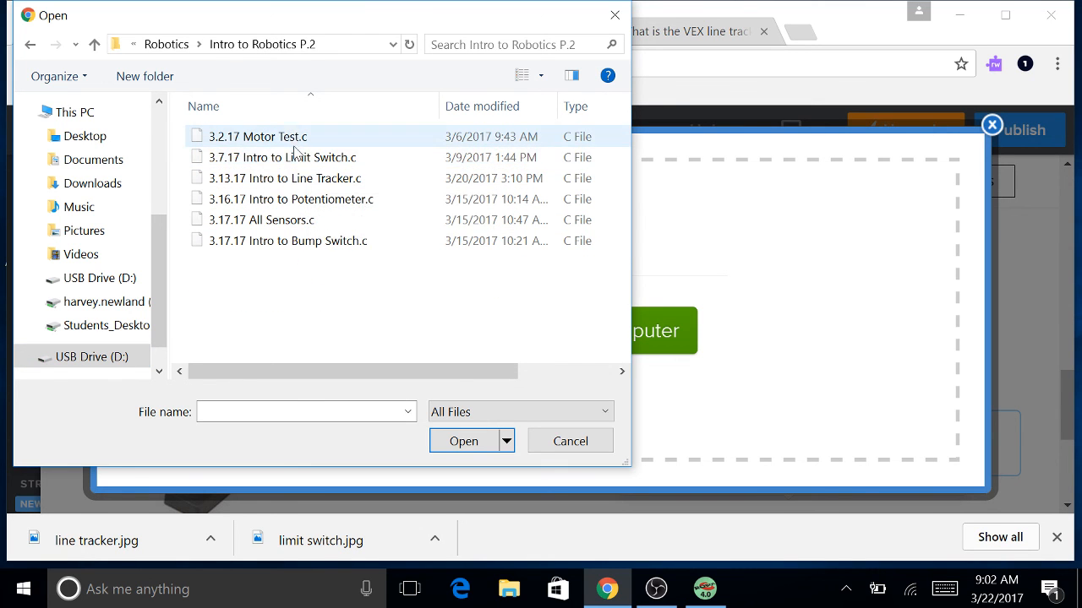
click(308, 177)
click(464, 441)
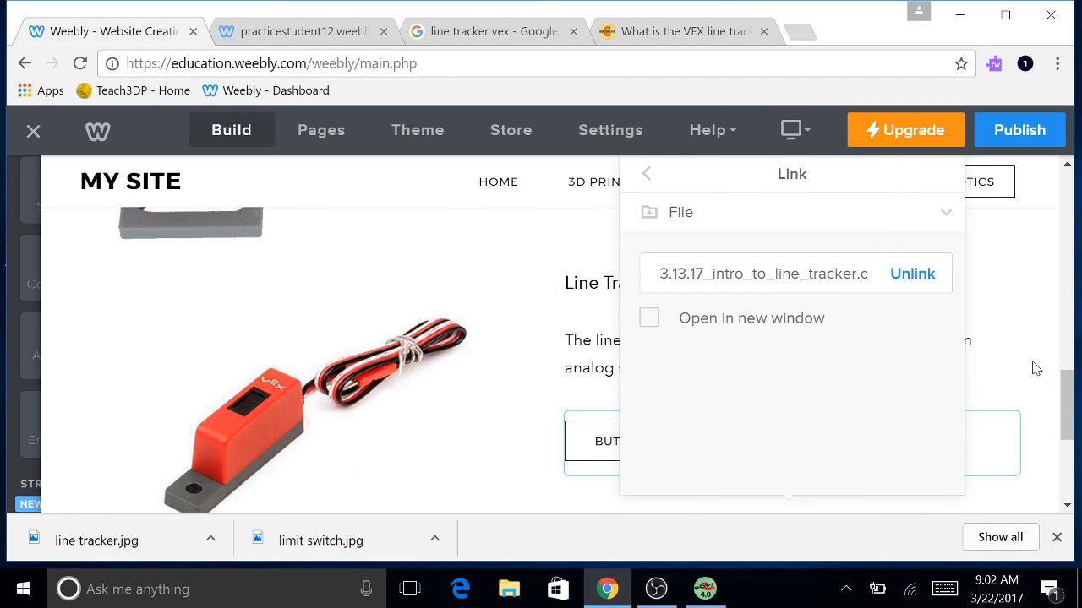
click(1036, 368)
Review the finished Robotics page, then publish the website.
scroll(639, 377, down, 2)
scroll(639, 377, up, 3)
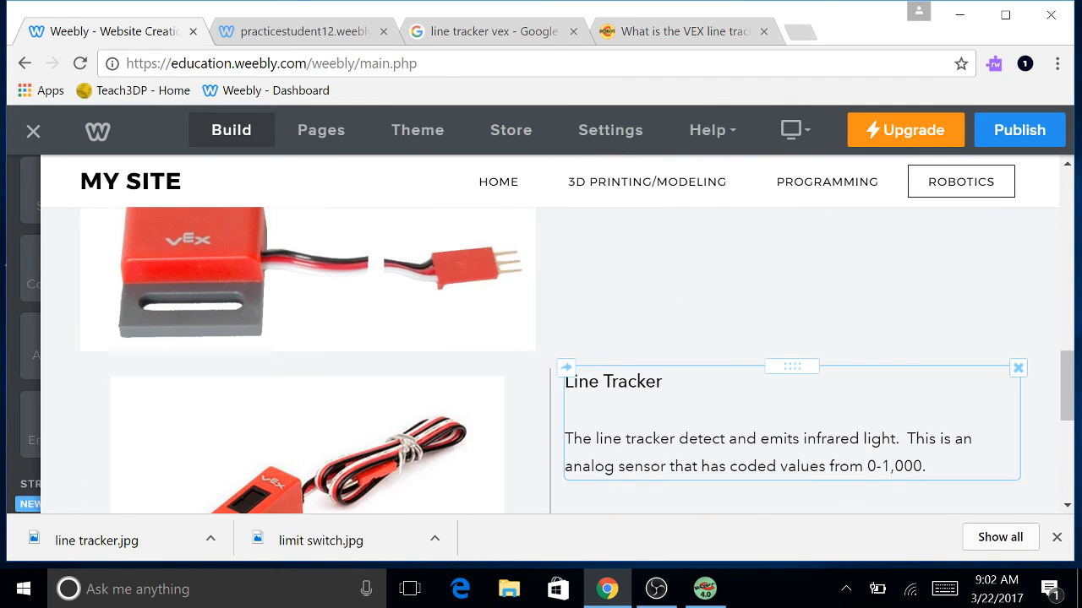
scroll(476, 367, up, 2)
scroll(476, 367, down, 6)
scroll(456, 364, up, 3)
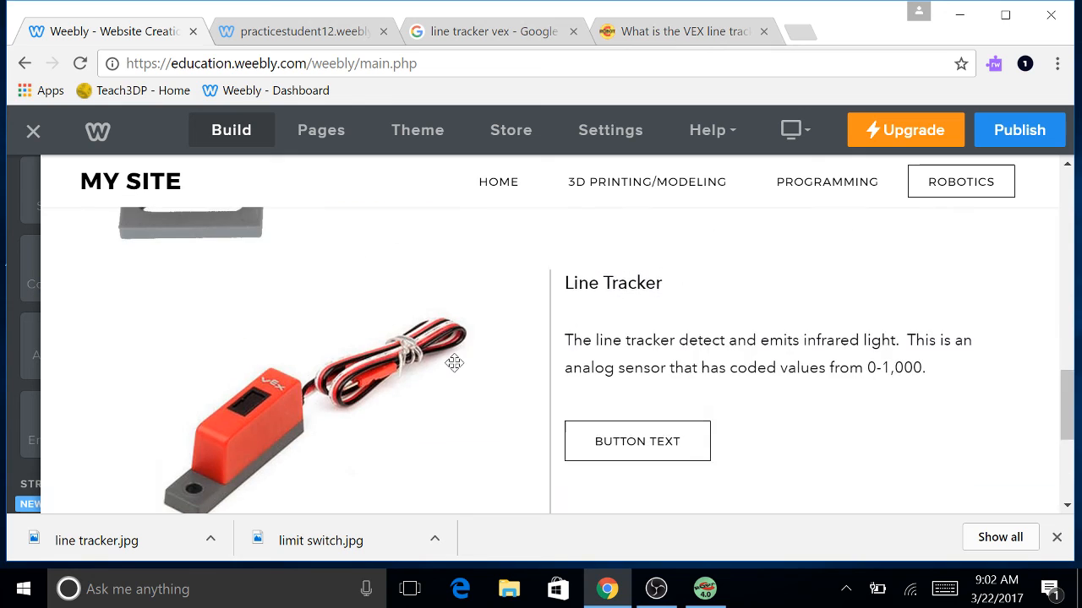
scroll(454, 364, down, 4)
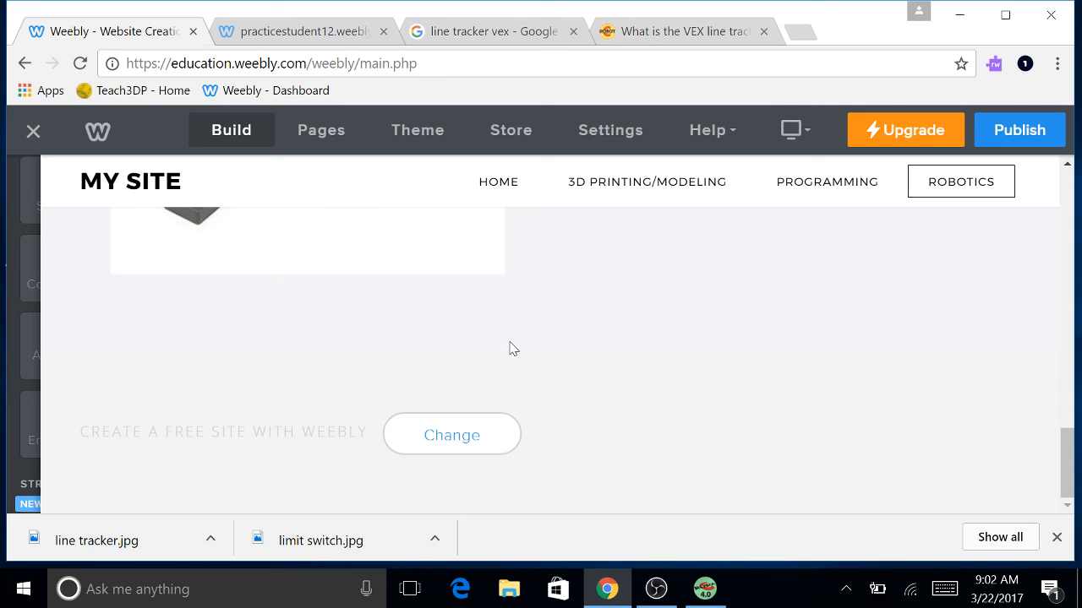
scroll(510, 348, up, 4)
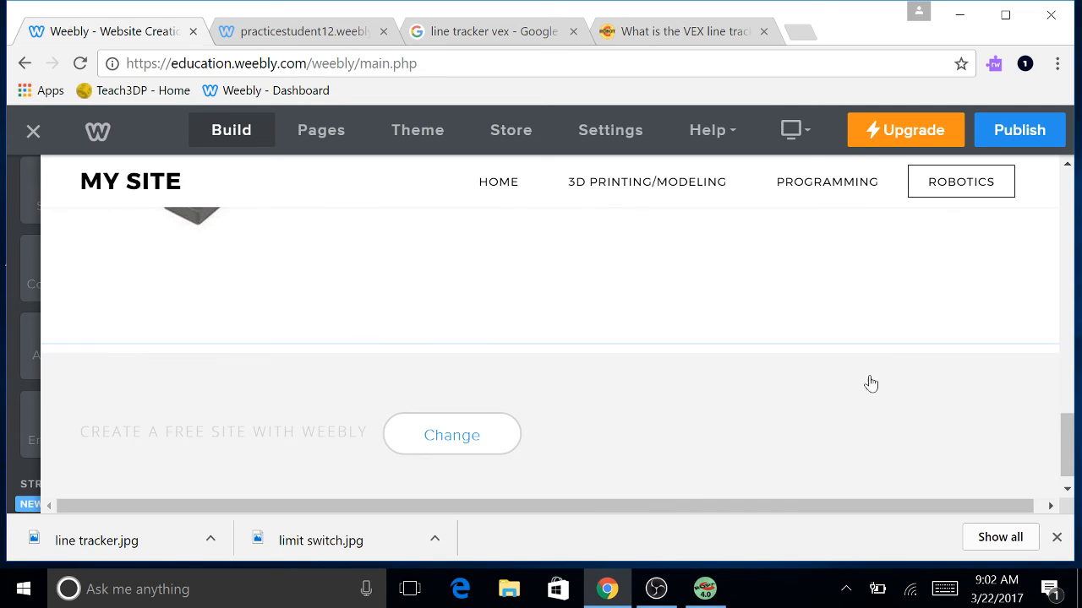
scroll(488, 380, down, 5)
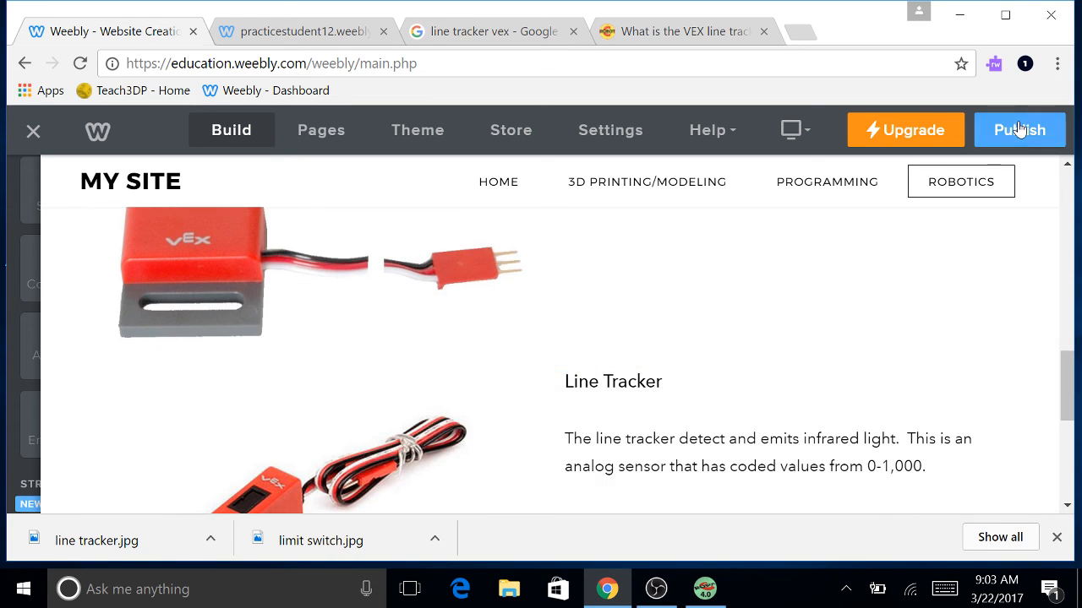
click(1006, 131)
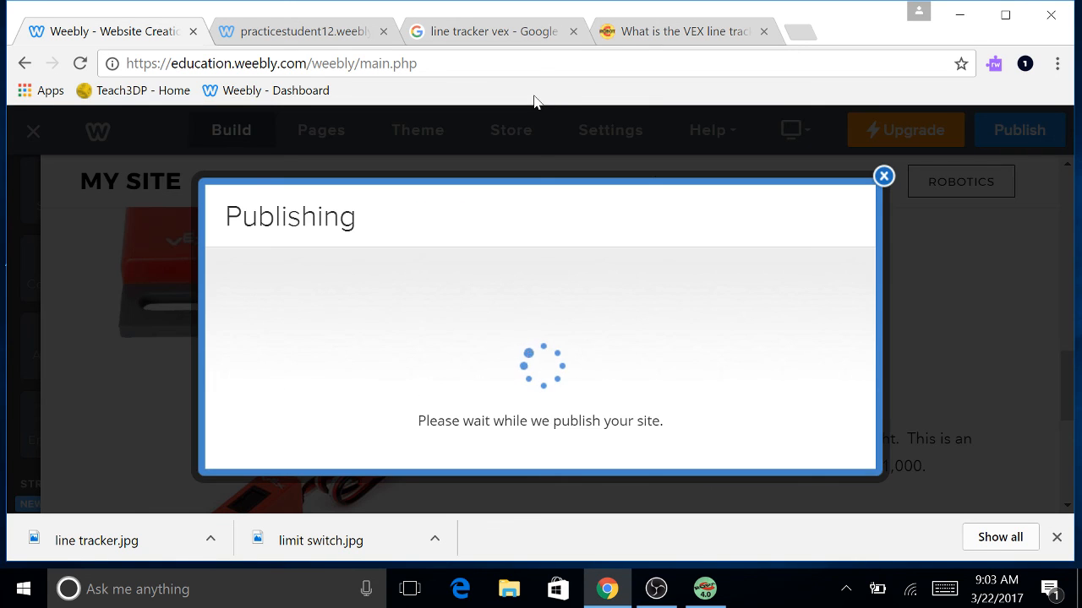